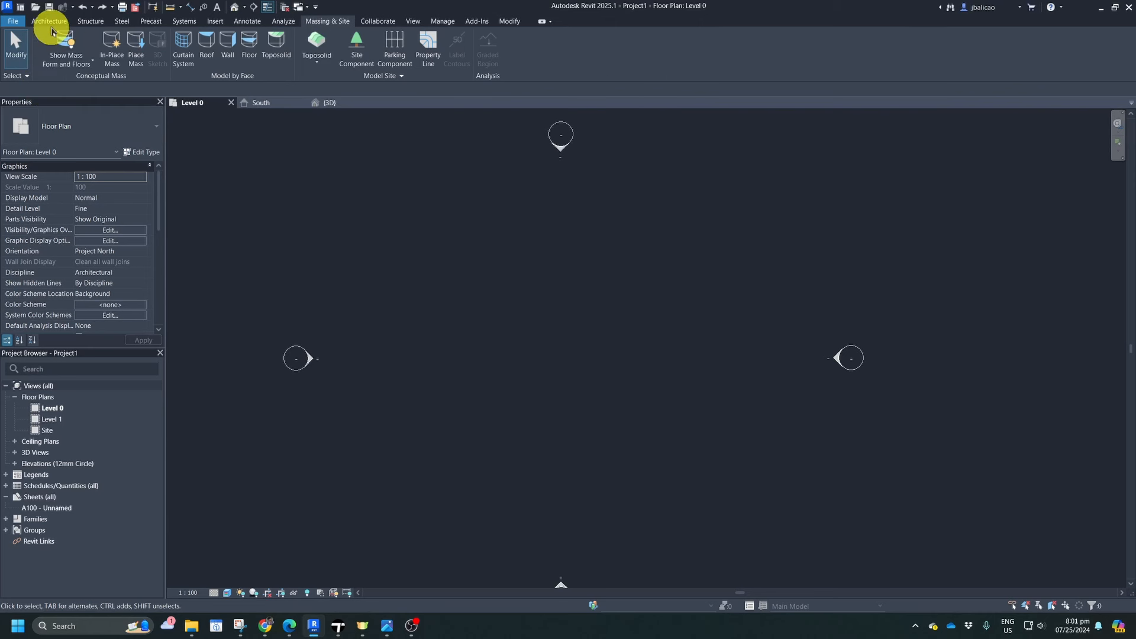
# - Draw two parallel horizontal reference planes of equal length about 9400 mm apart between the elevation markers in the Level 0 plan
pyautogui.click(50, 23)
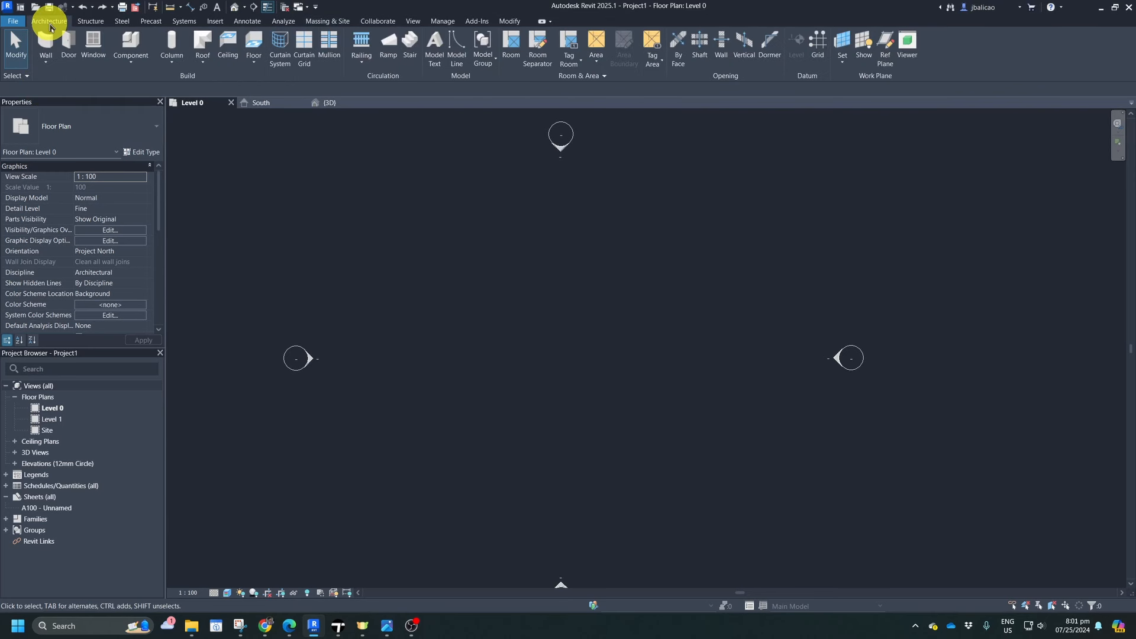
pyautogui.click(885, 62)
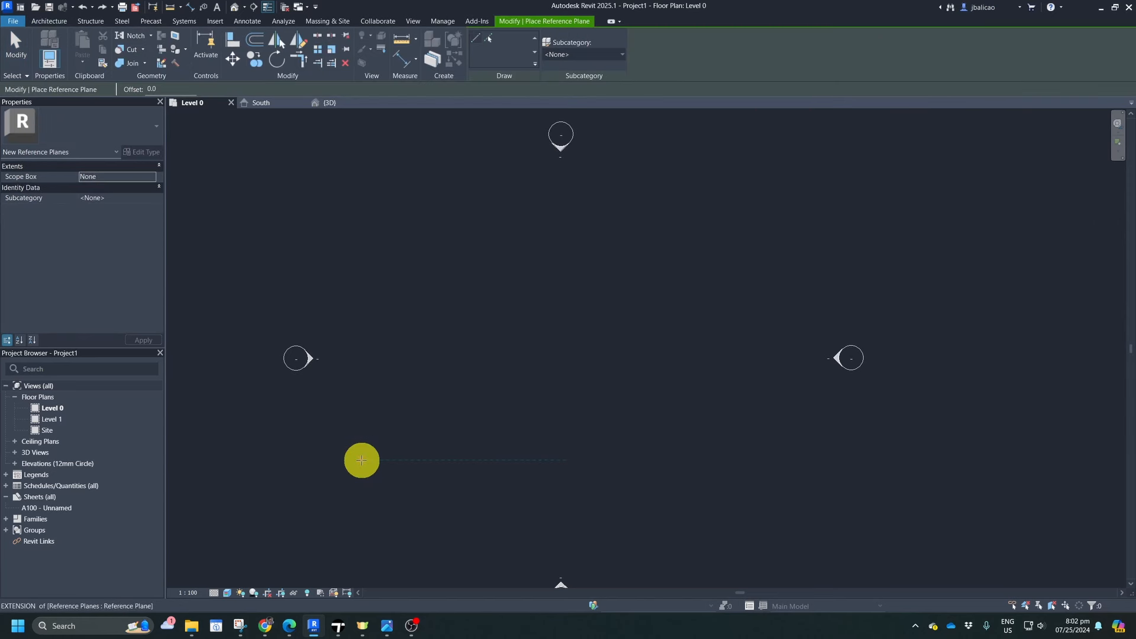
pyautogui.click(358, 460)
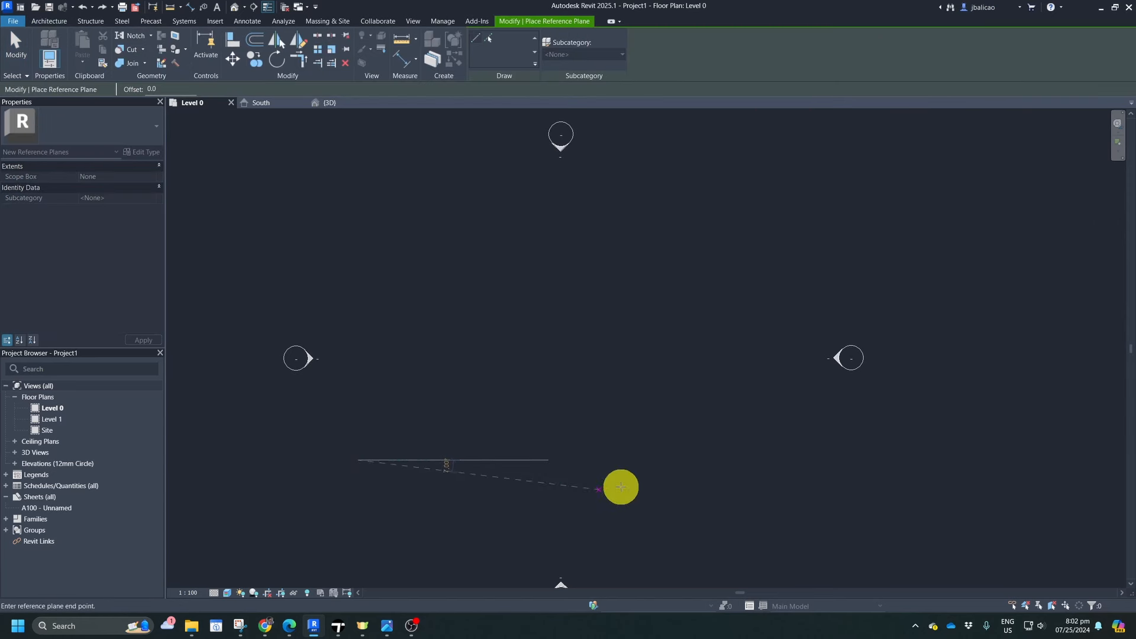
pyautogui.click(764, 461)
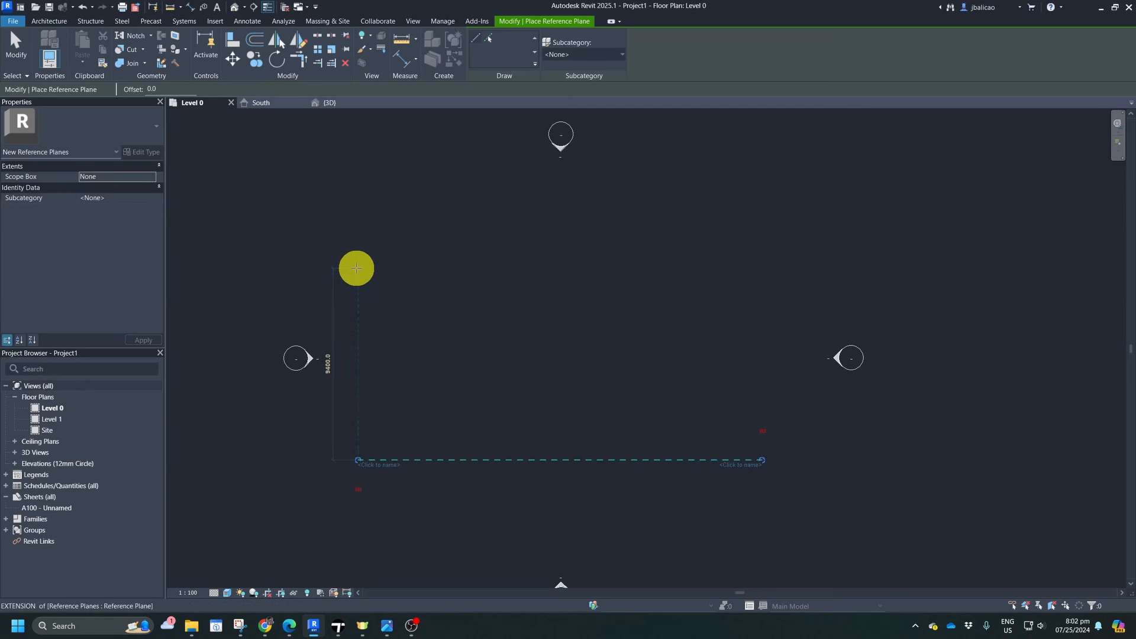
pyautogui.click(357, 269)
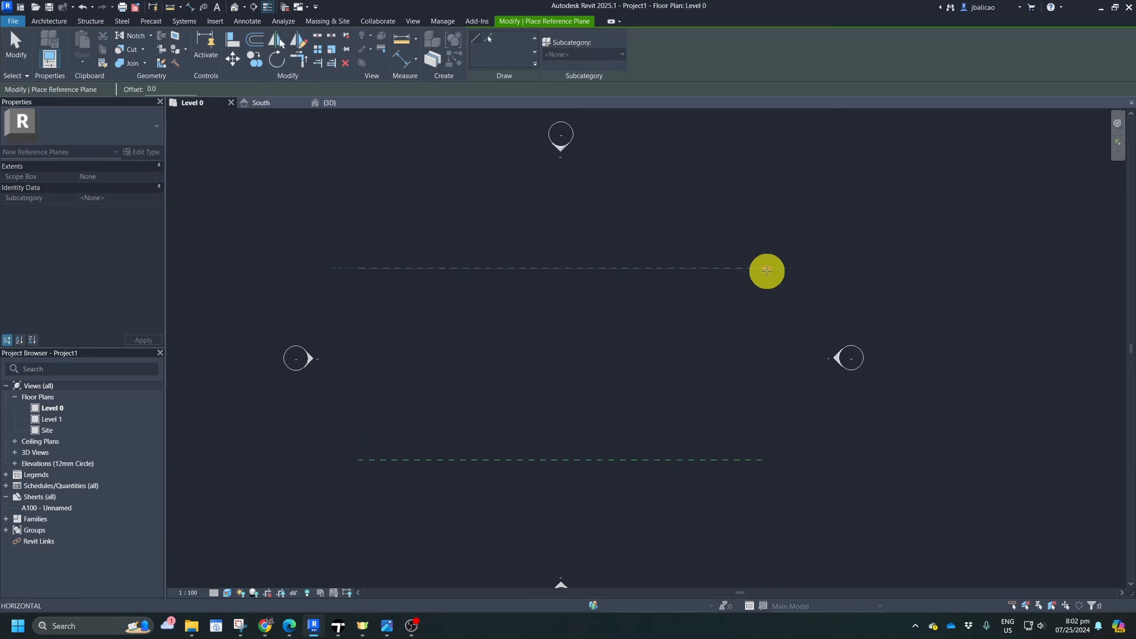
pyautogui.click(764, 269)
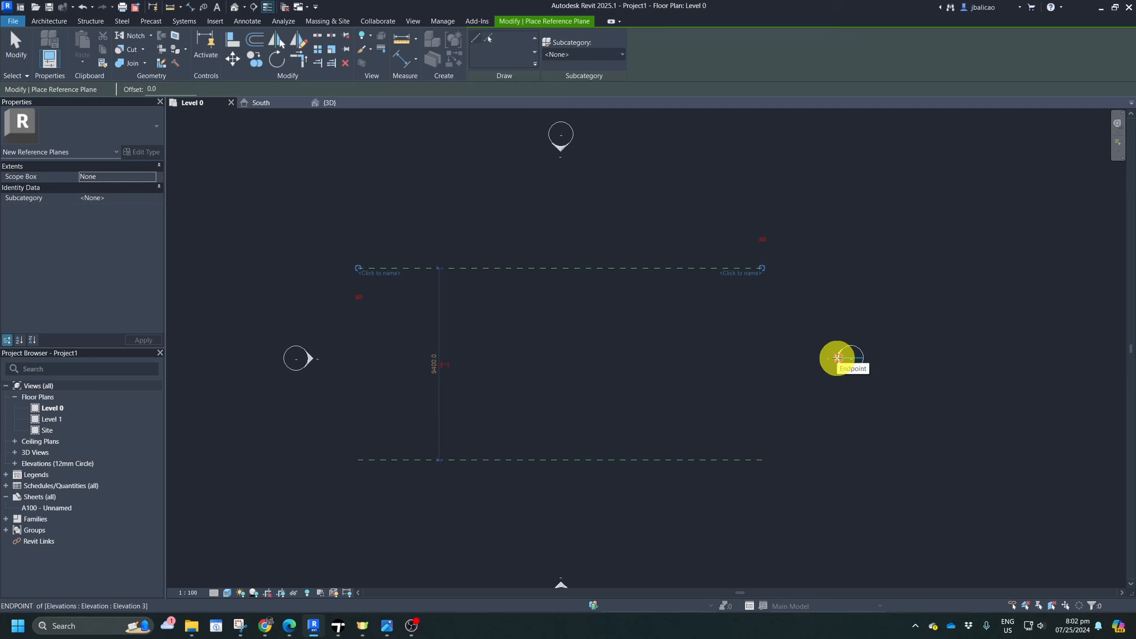
pyautogui.press('Escape')
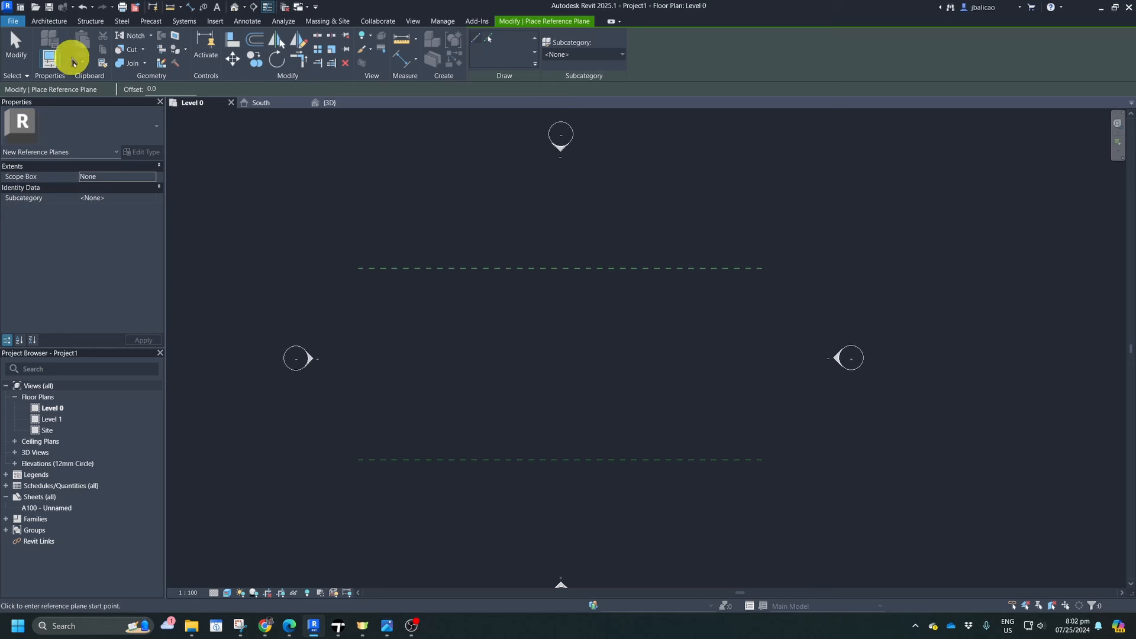
# - Start the Model Line command with the lower reference plane picked as its work plane, and open the South elevation for sketching
pyautogui.click(50, 22)
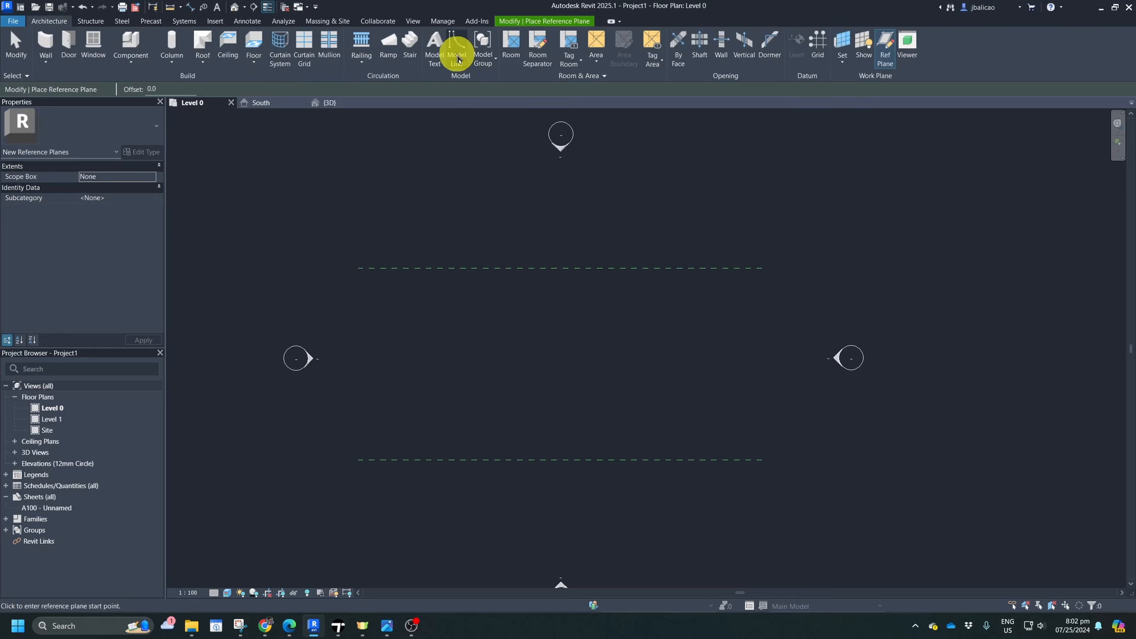
pyautogui.click(456, 59)
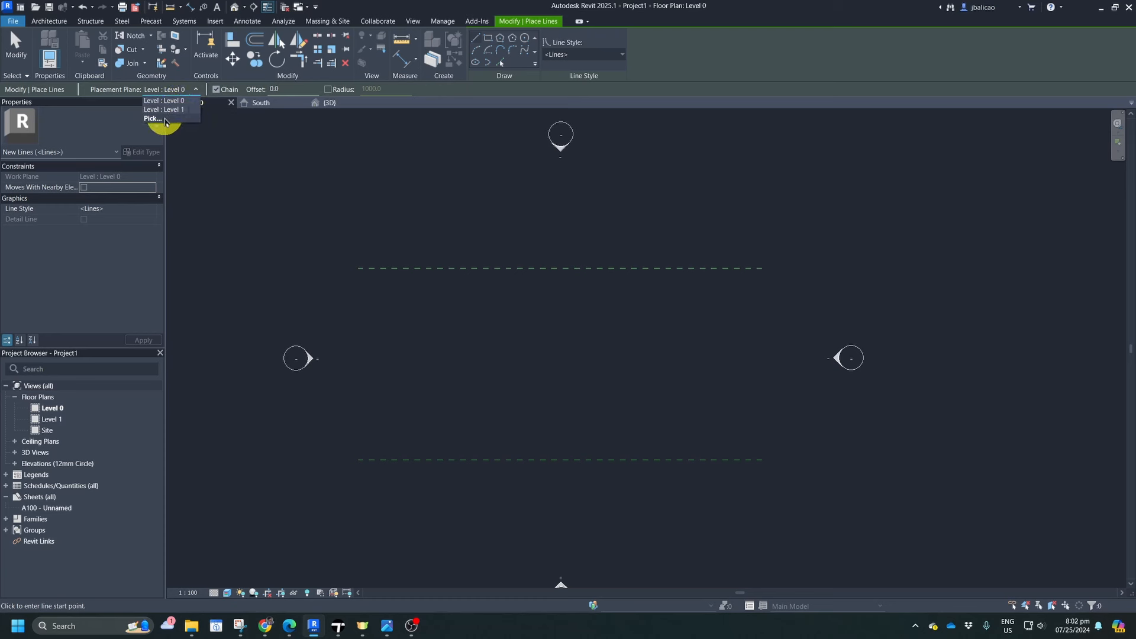
pyautogui.click(164, 119)
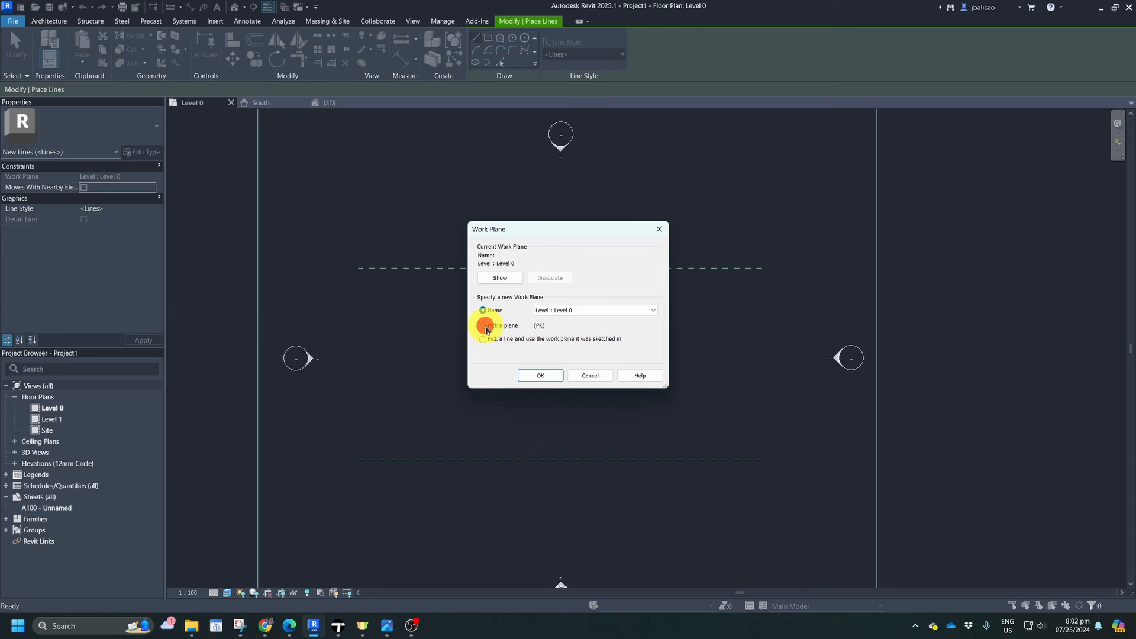
pyautogui.click(541, 376)
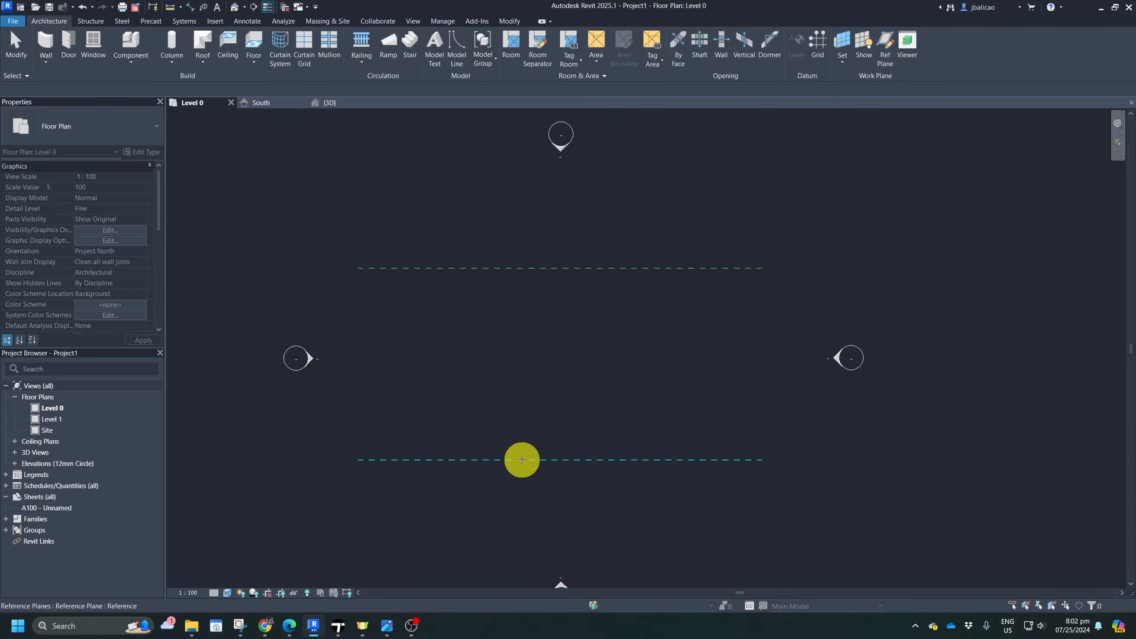
pyautogui.click(519, 459)
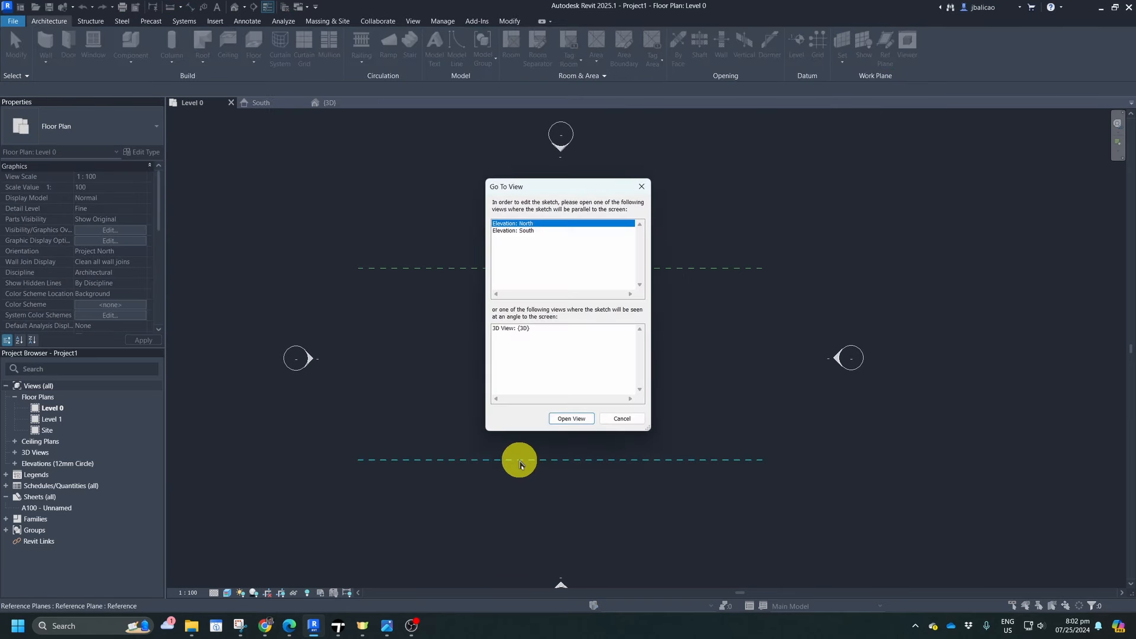
pyautogui.click(520, 230)
pyautogui.click(566, 419)
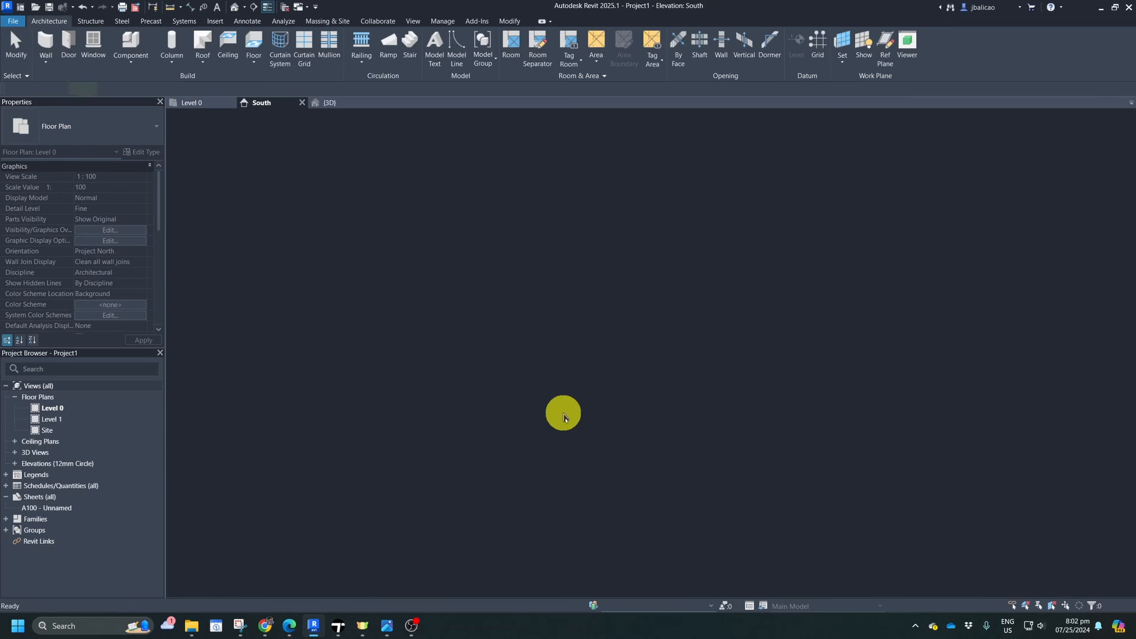
pyautogui.scroll(1, 491, 281)
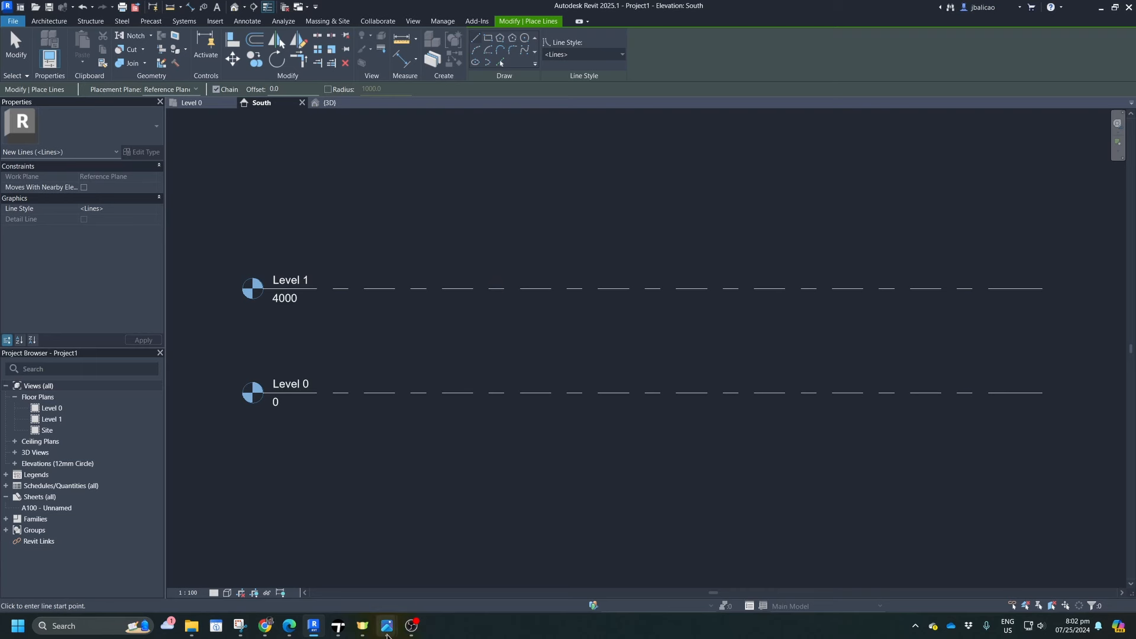
# - Switch to the image viewer to examine the wavy roof profile in 20220929-clark-airport-1.jpeg, and return to Revit
pyautogui.moveTo(387, 626)
pyautogui.click(342, 577)
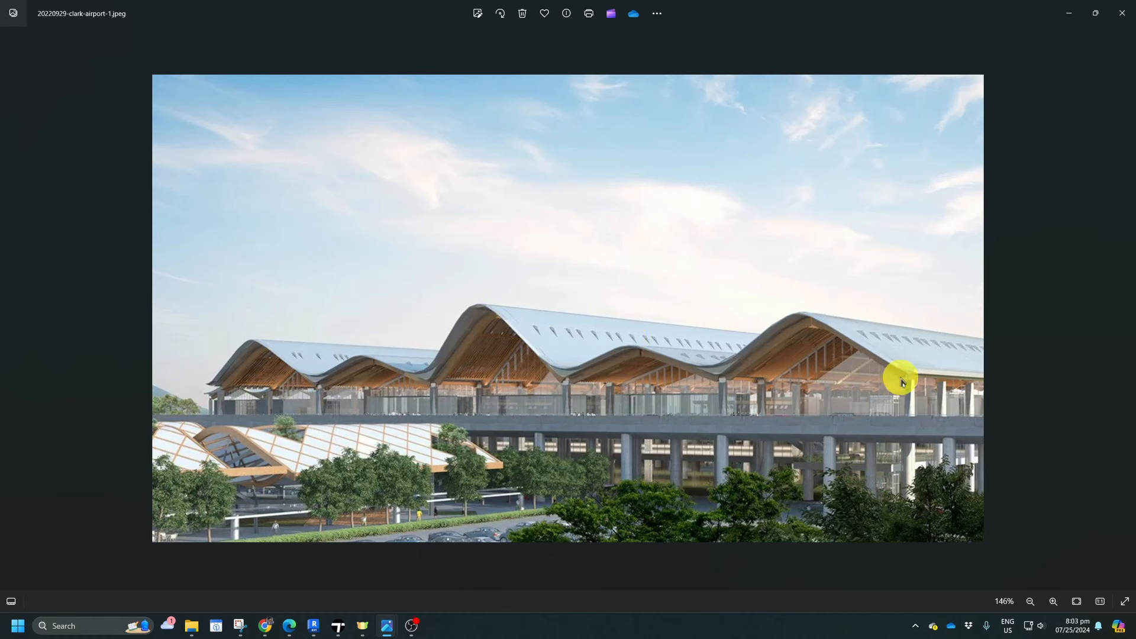
pyautogui.moveTo(390, 631)
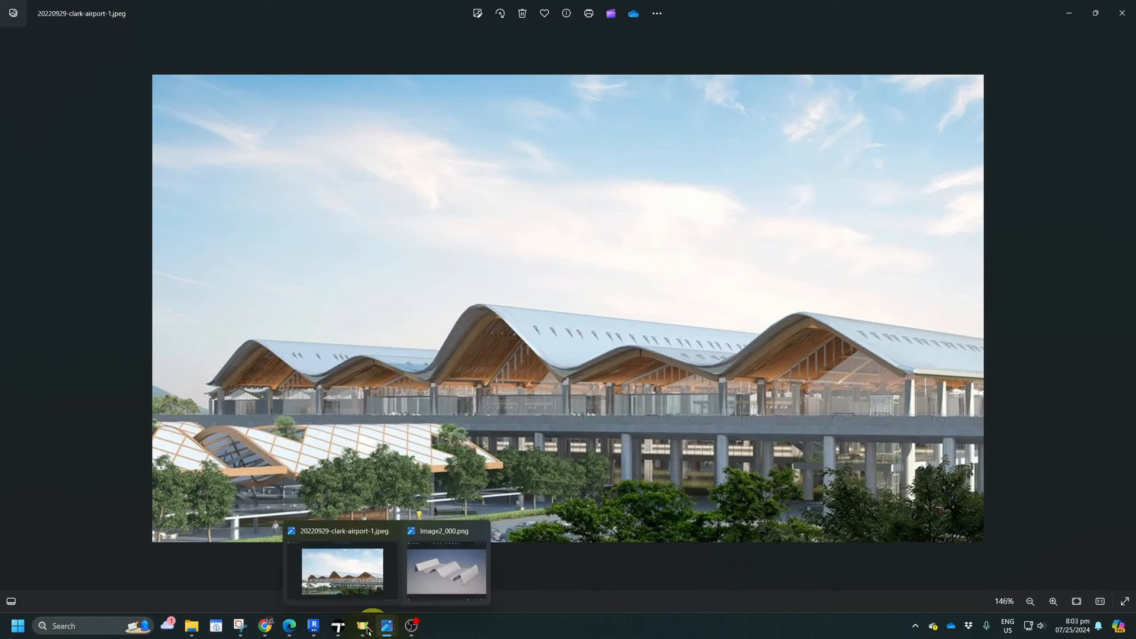
pyautogui.click(313, 626)
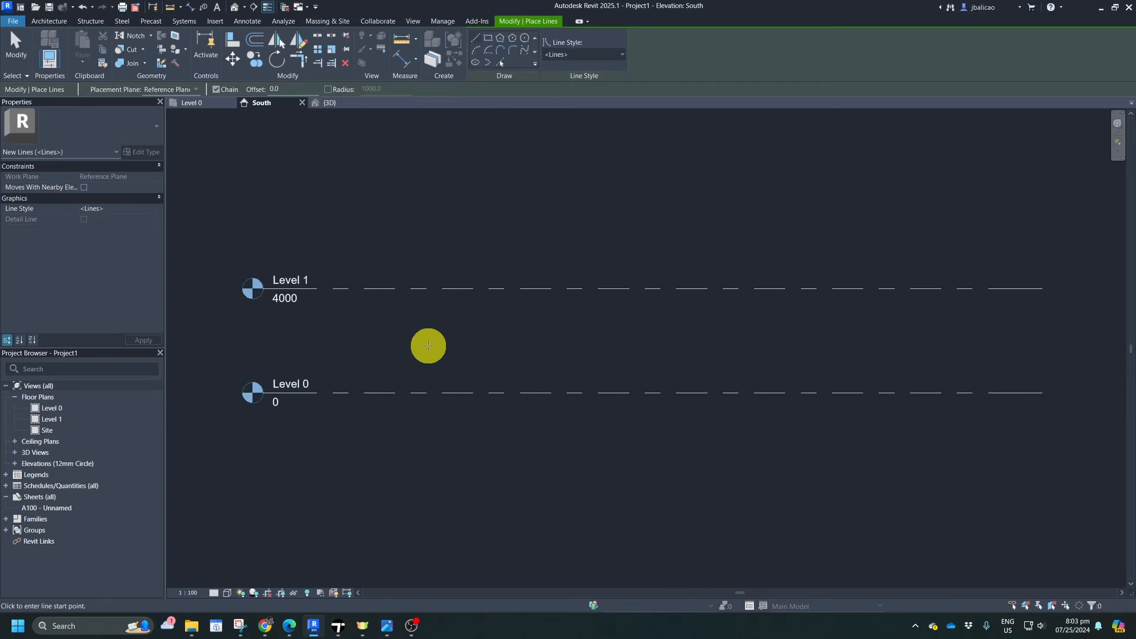
# - Draw six separate vertical model lines about 9300 mm long and roughly 1400 mm apart, crossing Level 1 and Level 0 in the South elevation
pyautogui.click(369, 222)
pyautogui.click(369, 476)
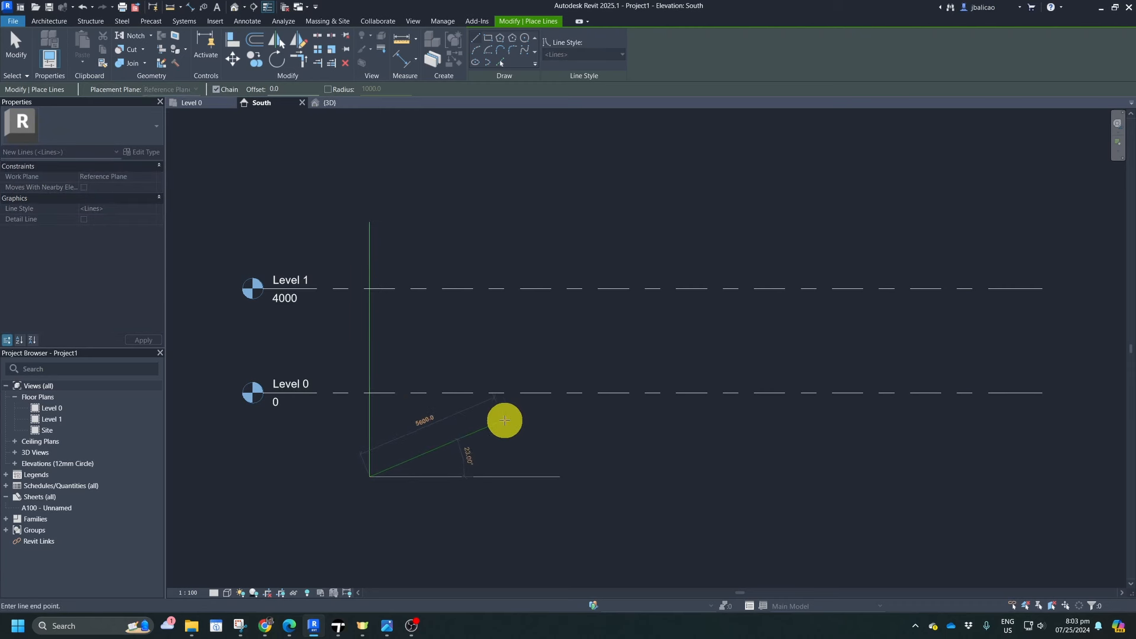
pyautogui.press('Escape')
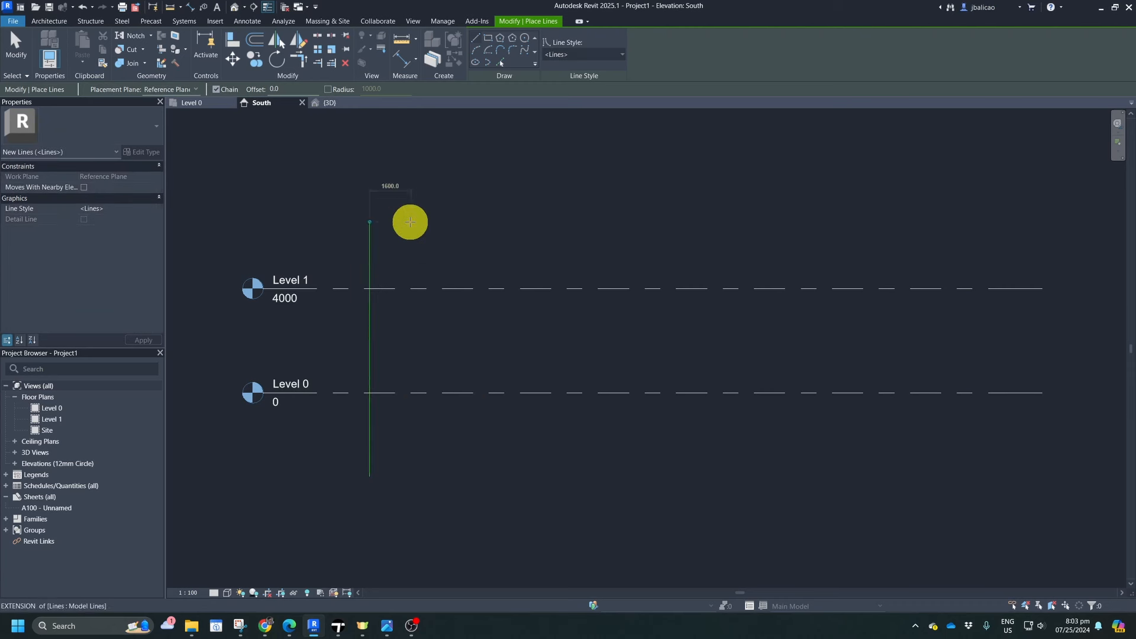
pyautogui.click(405, 221)
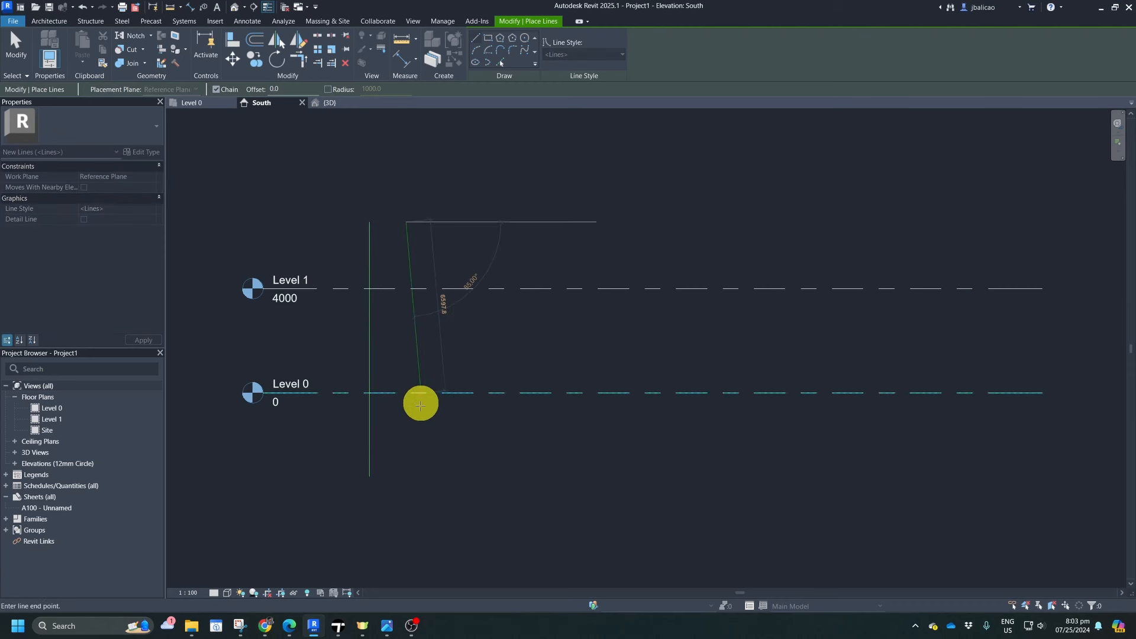
pyautogui.click(403, 455)
pyautogui.press('Escape')
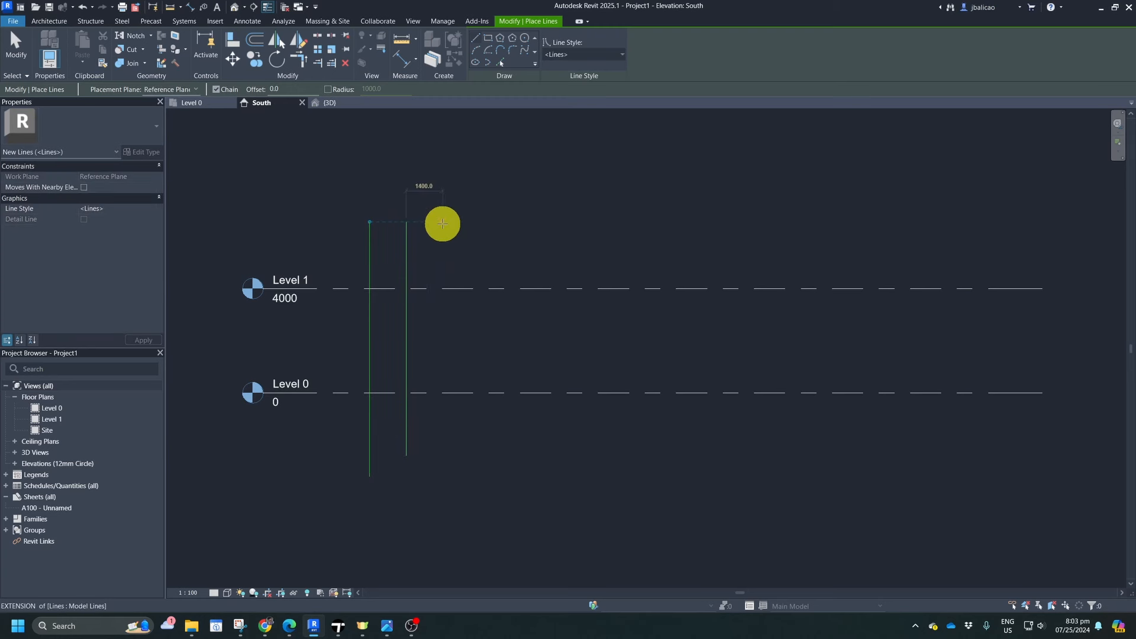
pyautogui.click(443, 224)
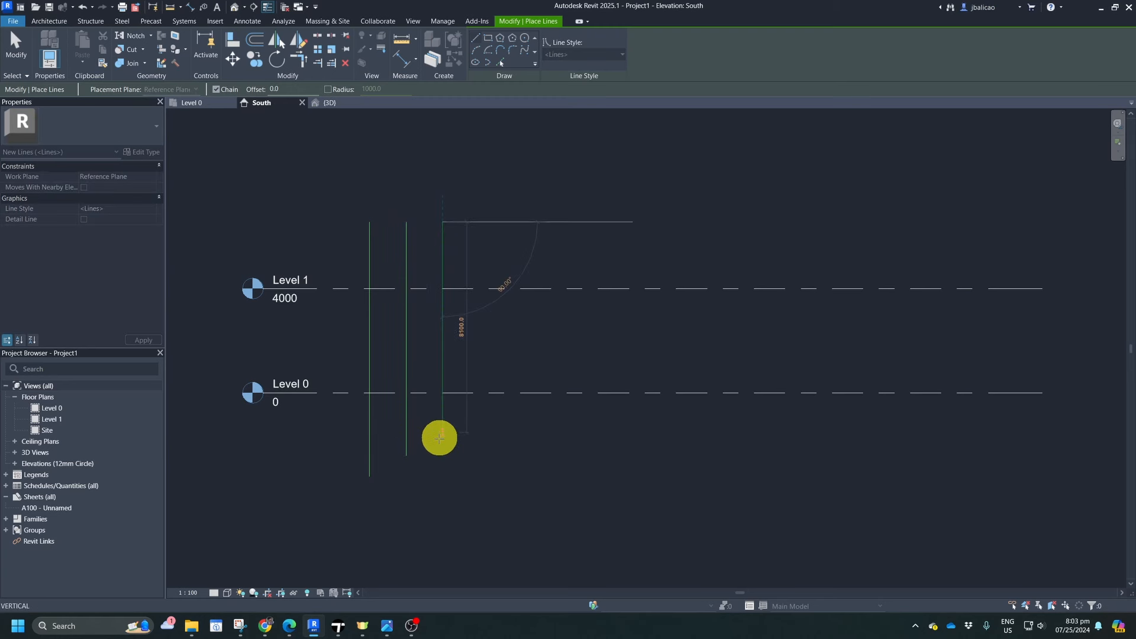
pyautogui.click(521, 414)
pyautogui.press('Escape')
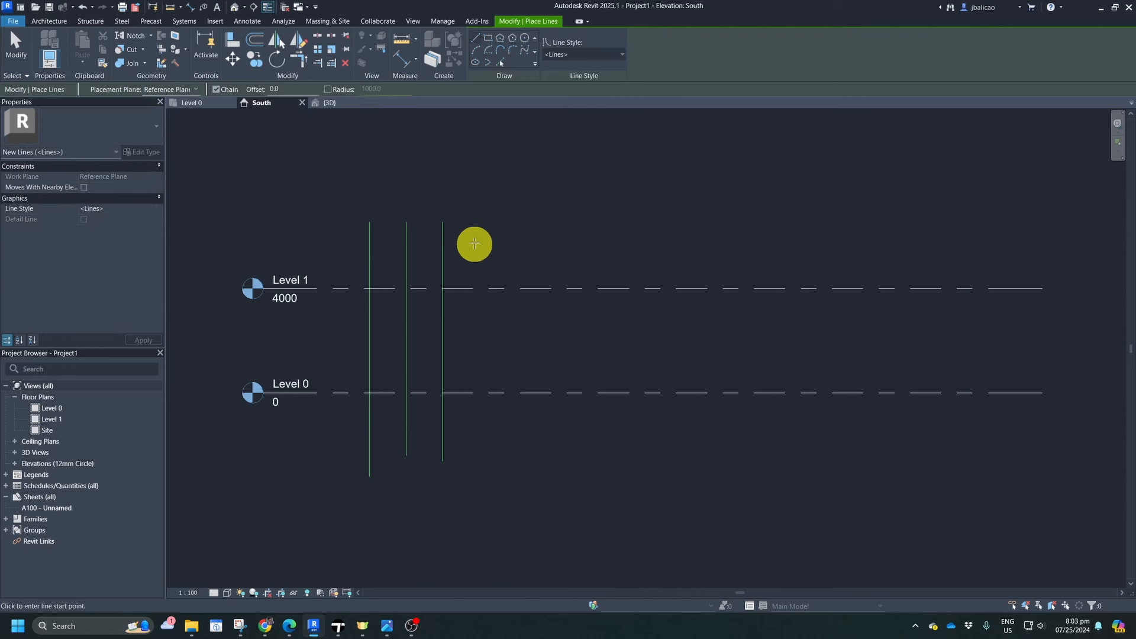
pyautogui.click(475, 222)
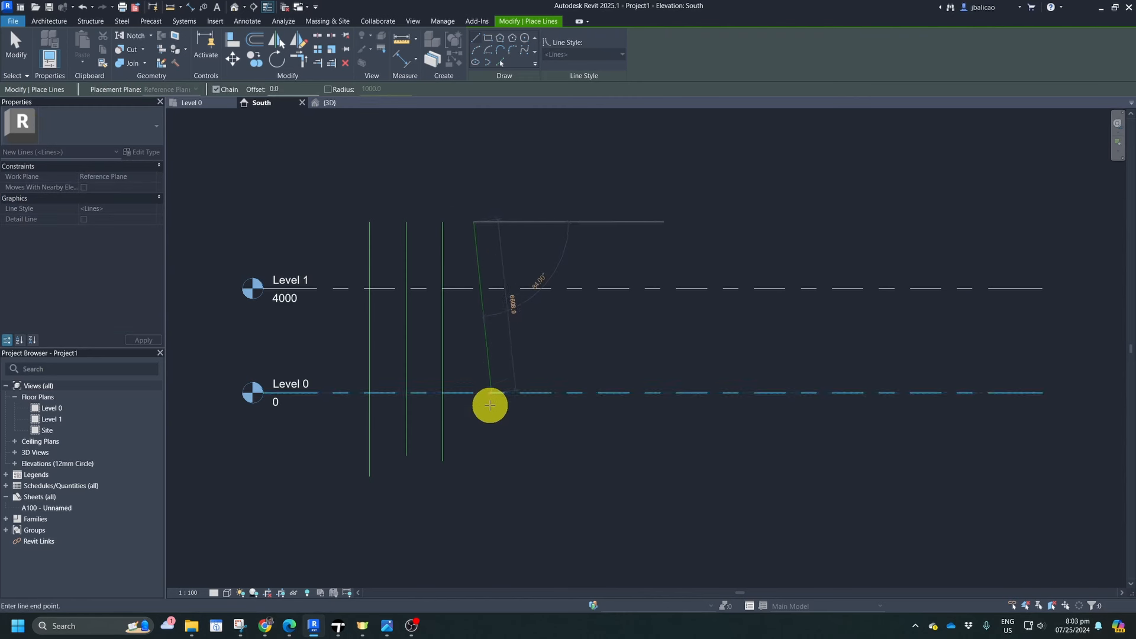
pyautogui.click(472, 465)
pyautogui.press('Escape')
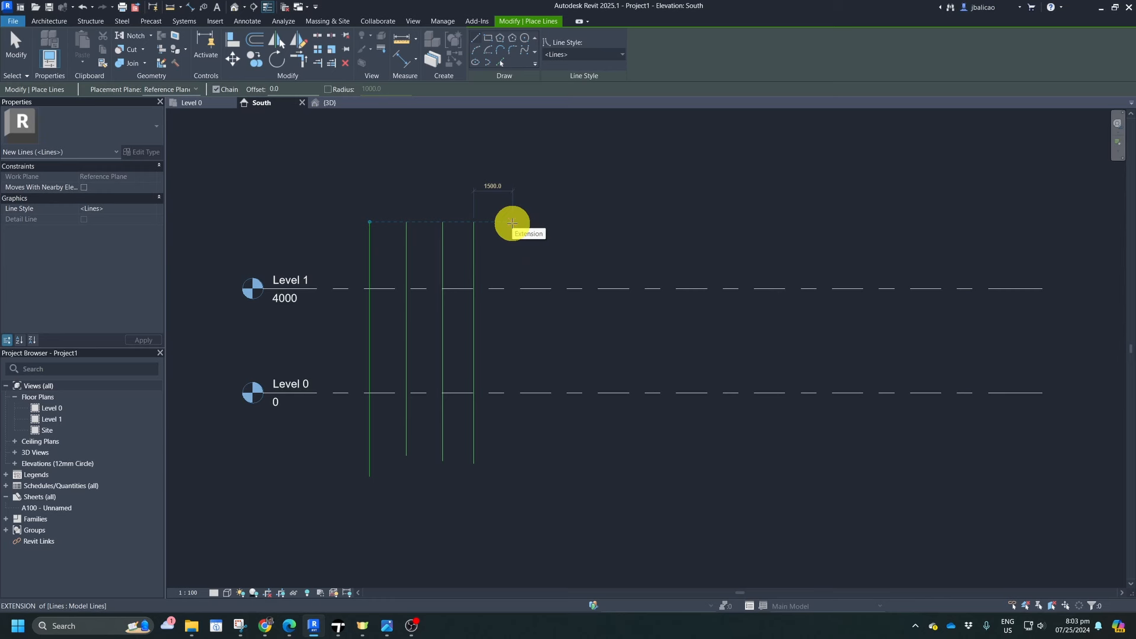
pyautogui.click(512, 222)
pyautogui.click(513, 463)
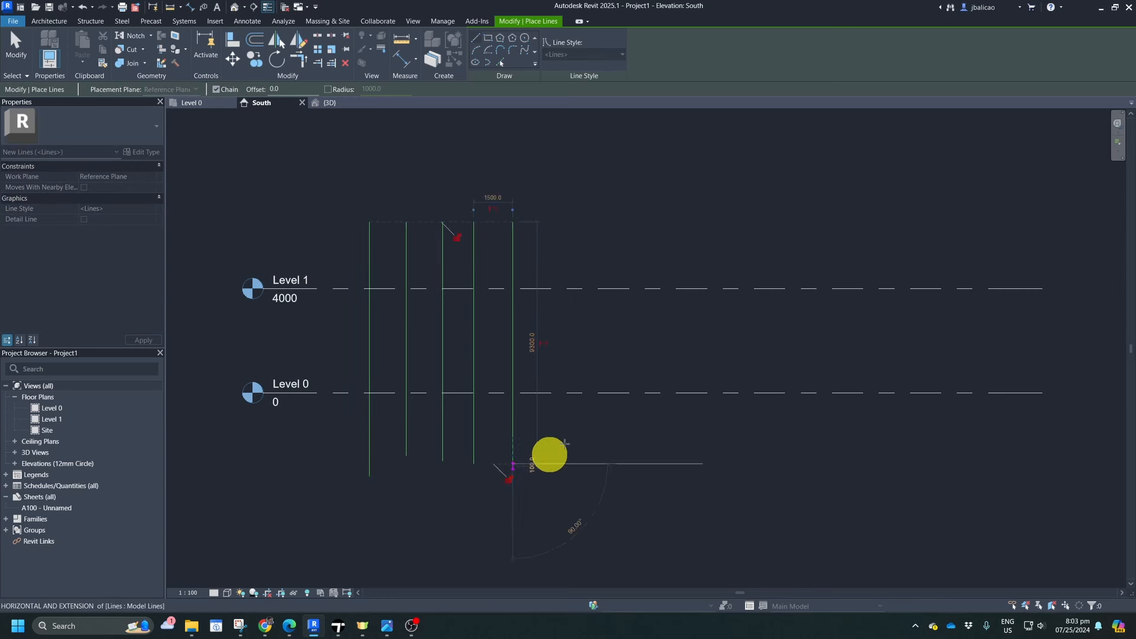
pyautogui.press('Escape')
pyautogui.click(546, 223)
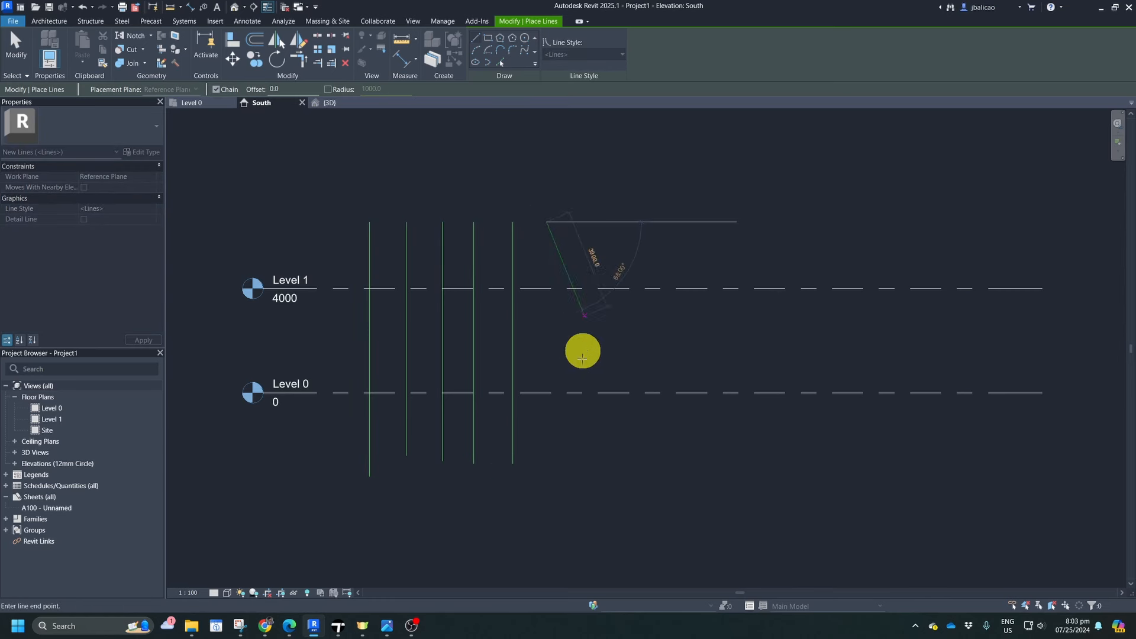
pyautogui.click(547, 462)
pyautogui.press('Escape')
pyautogui.press('Escape')
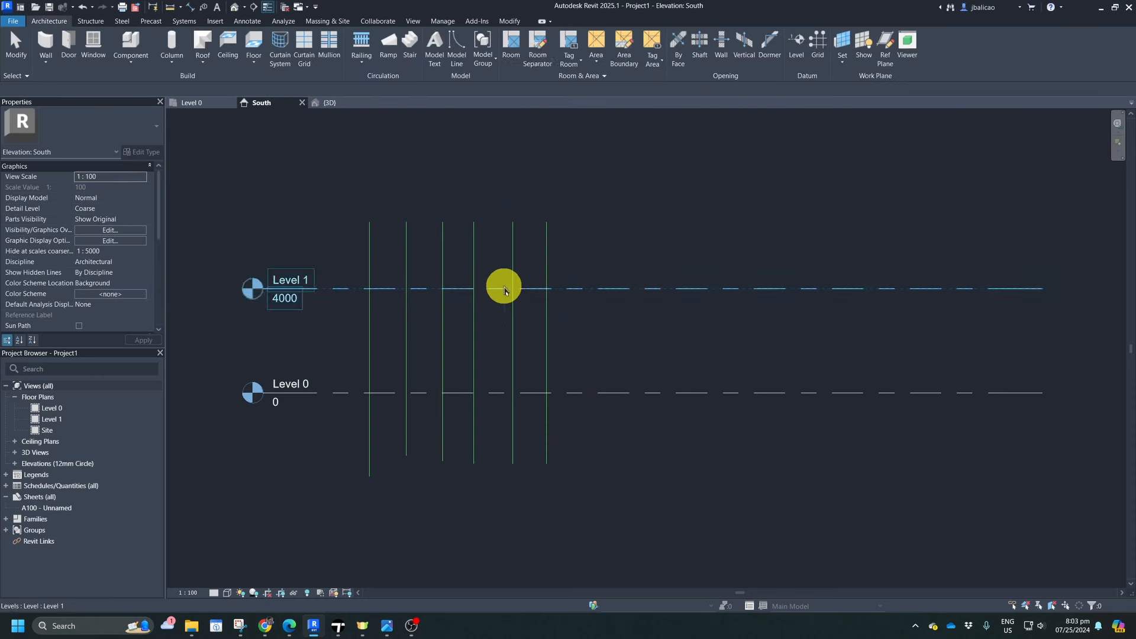
# - Mirror the first five vertical model lines about the sixth line using Mirror - Pick Axis
pyautogui.moveTo(526, 249); pyautogui.dragTo(358, 233)
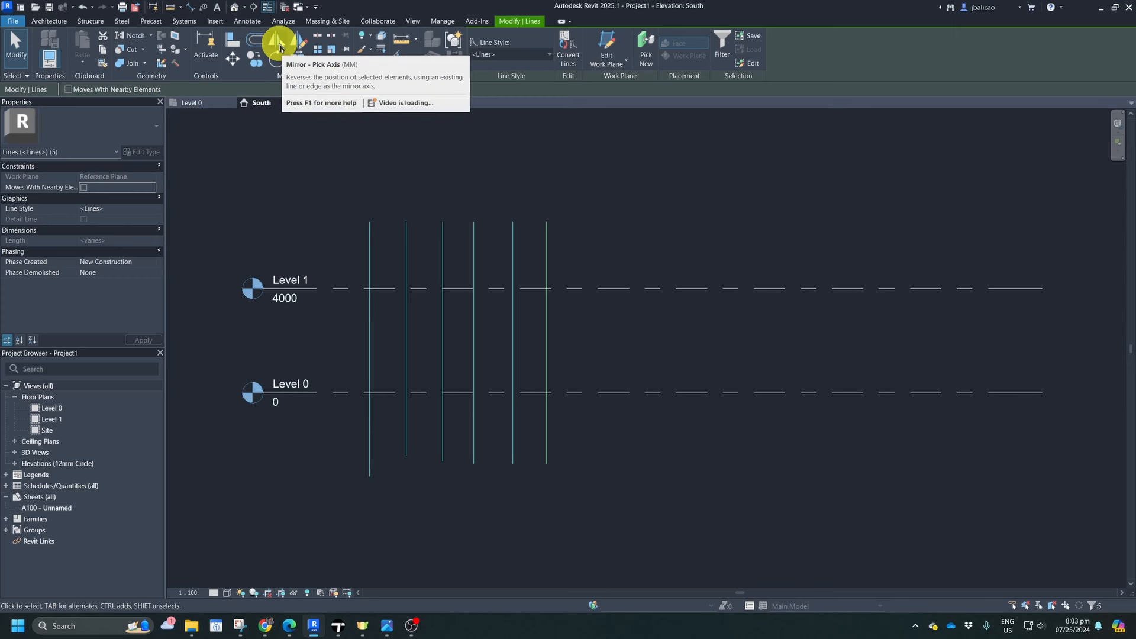
pyautogui.click(279, 45)
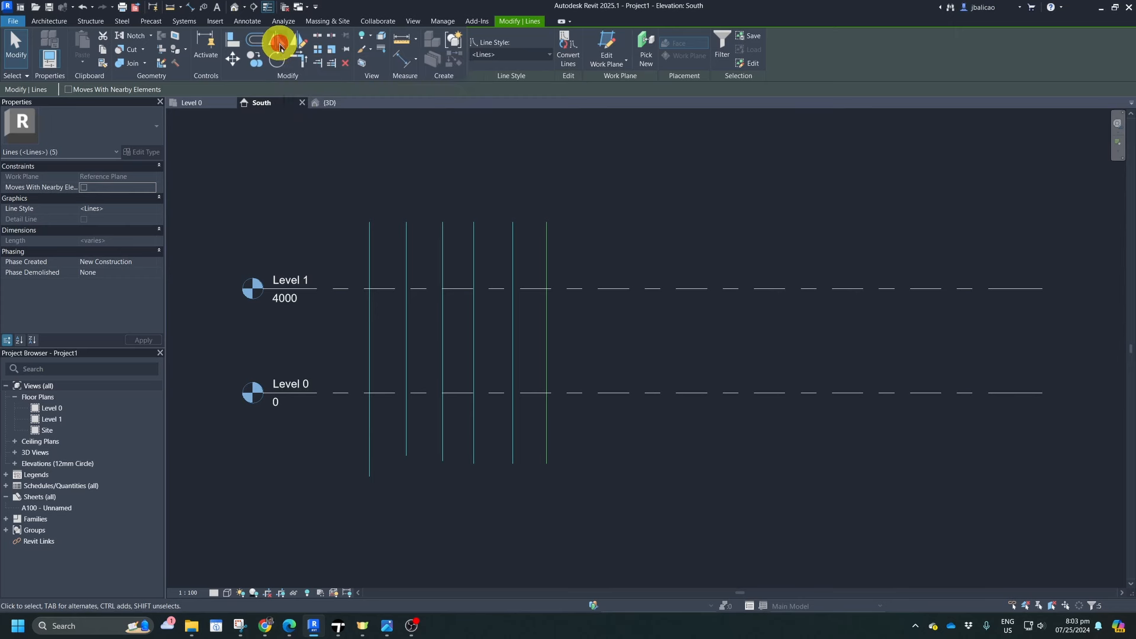
pyautogui.click(546, 269)
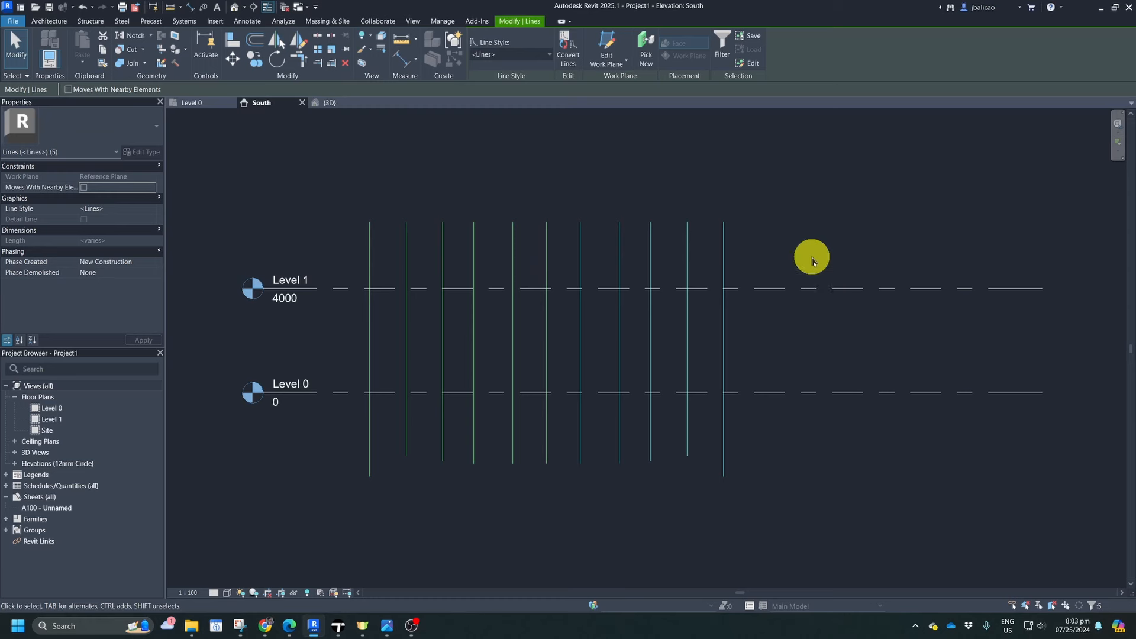
pyautogui.scroll(2, 517, 292)
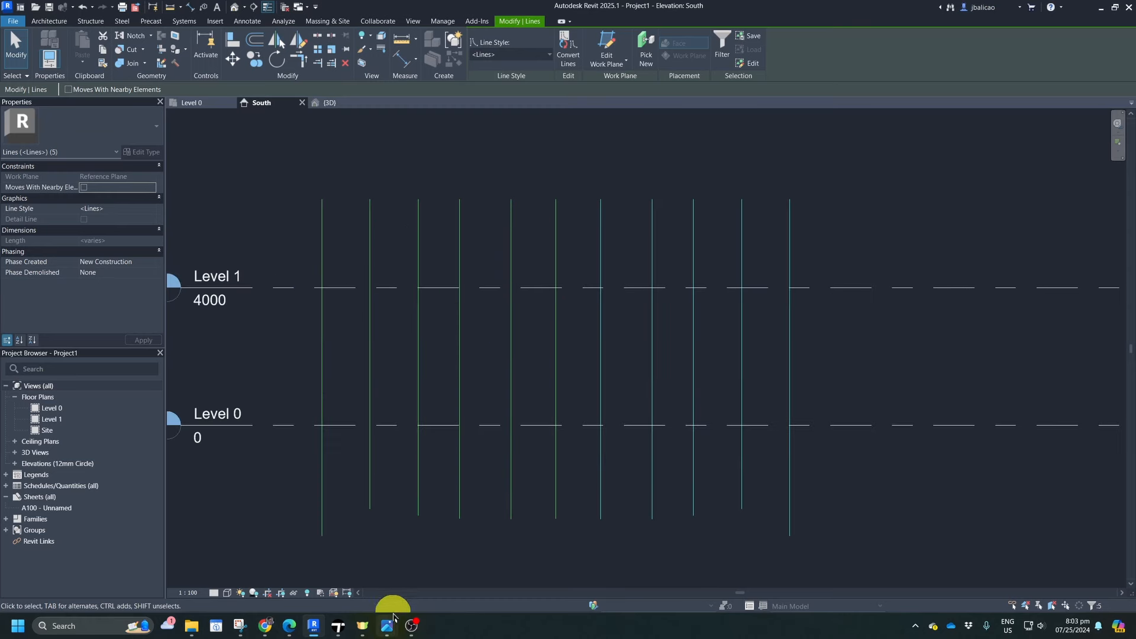
# - Switch to the image viewer to study the heights of the roof's peaks and valleys, and return to Revit
pyautogui.click(385, 578)
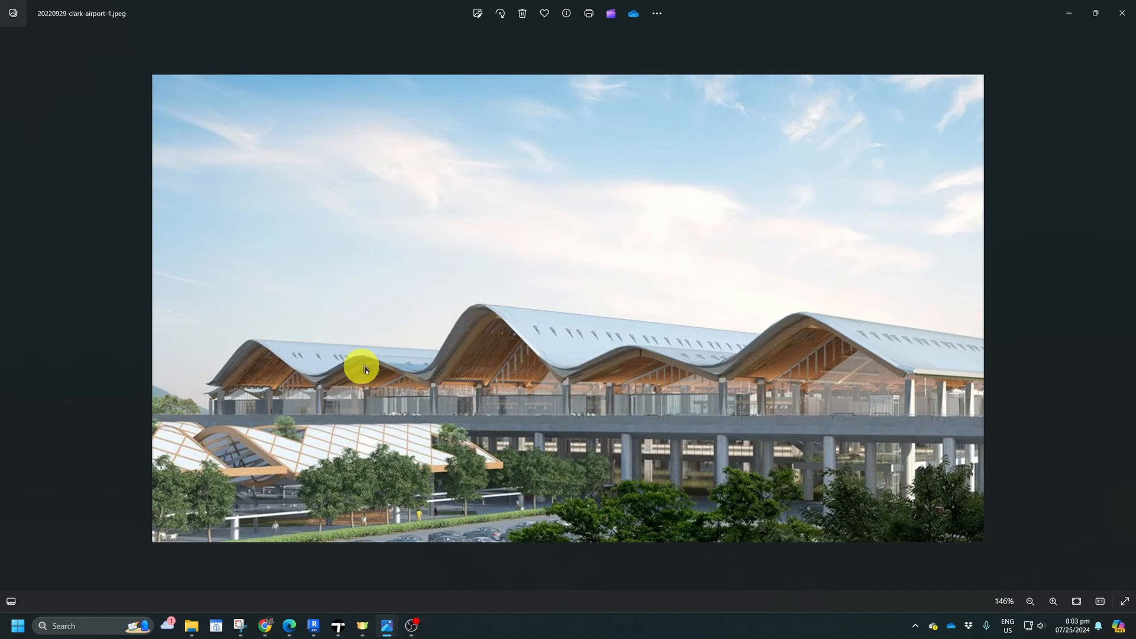
pyautogui.moveTo(411, 628)
pyautogui.click(313, 626)
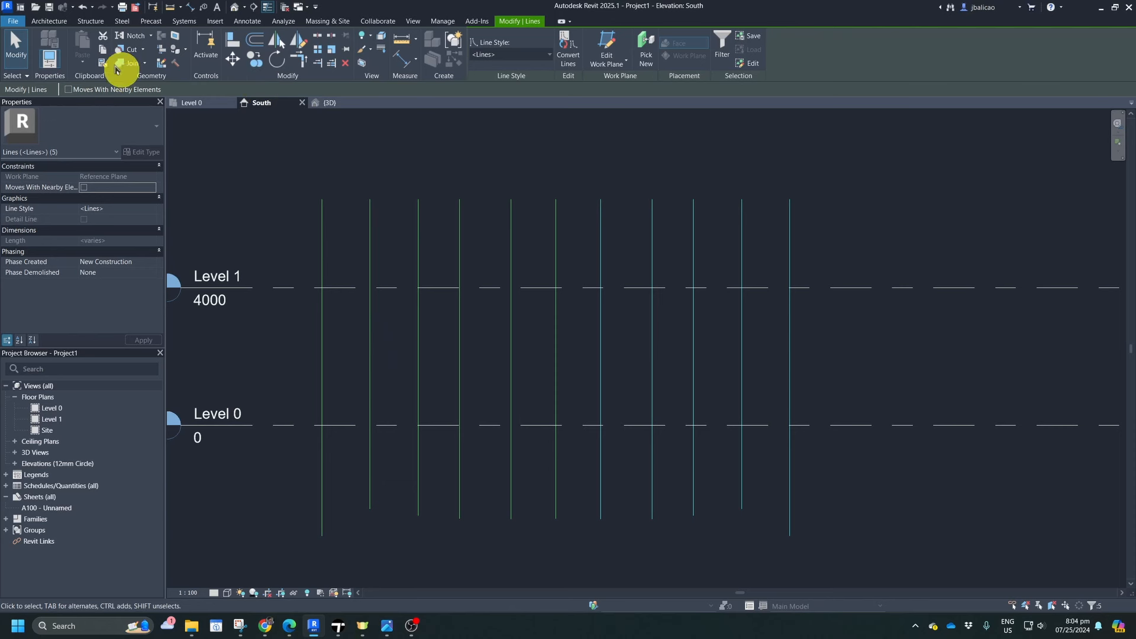
# - Draw a horizontal model line along Level 1 across all eleven vertical guide lines in the South elevation
pyautogui.click(50, 20)
pyautogui.click(451, 56)
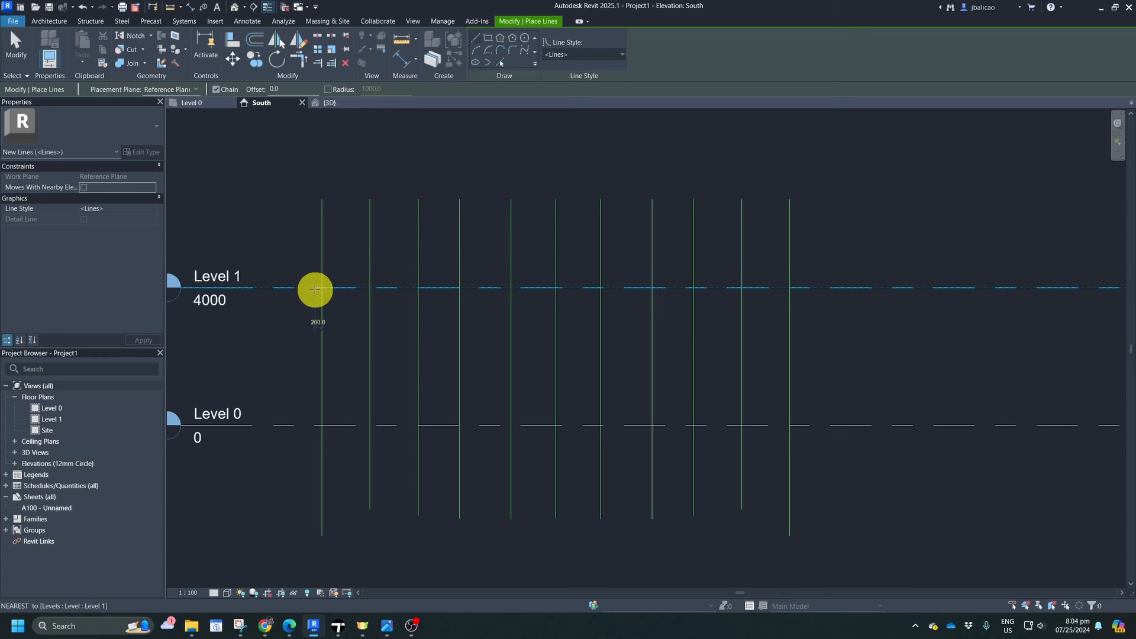
pyautogui.click(809, 288)
pyautogui.scroll(2, 561, 343)
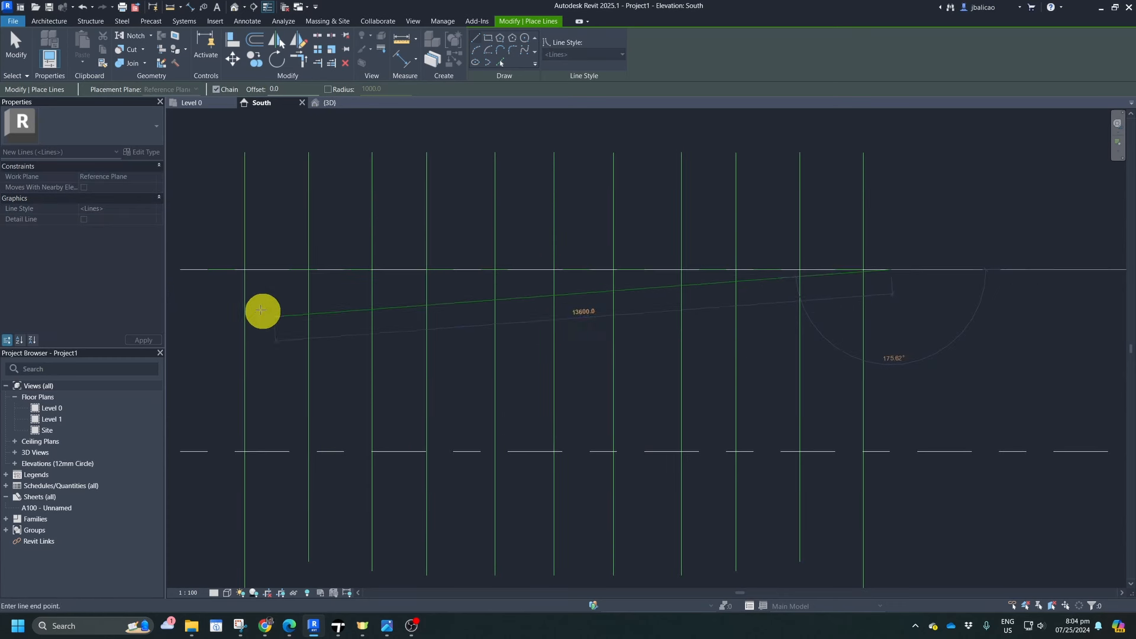
pyautogui.press('Escape')
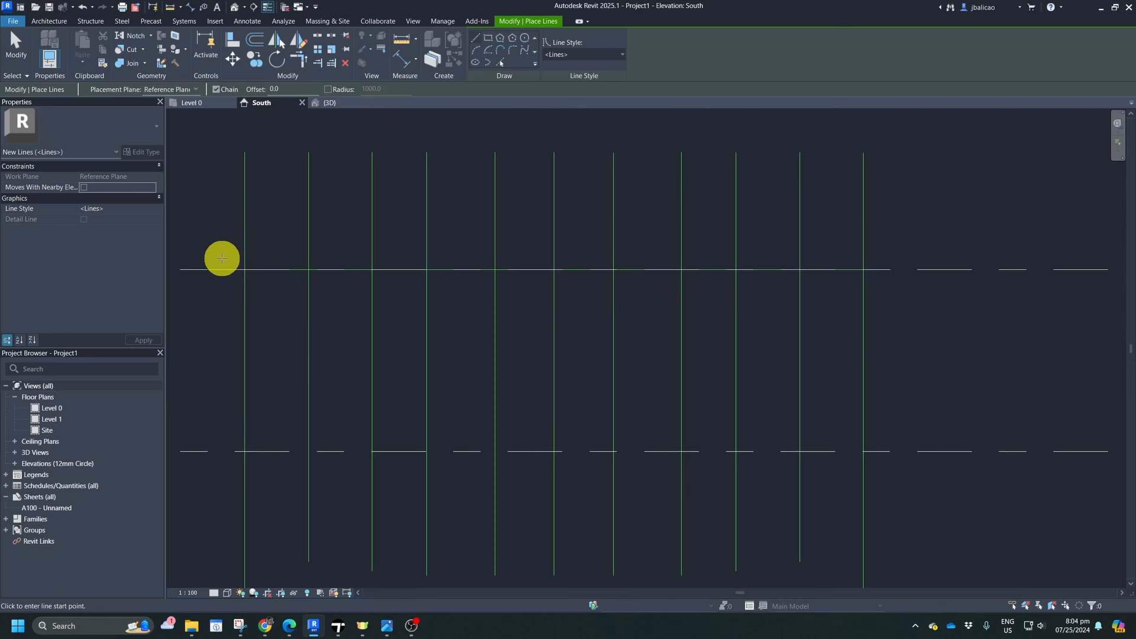
# - Draw four horizontal model lines about 14500 mm long across the vertical guides, at increasing heights roughly 300 to 2100 mm above Level 1
pyautogui.click(222, 255)
pyautogui.click(891, 255)
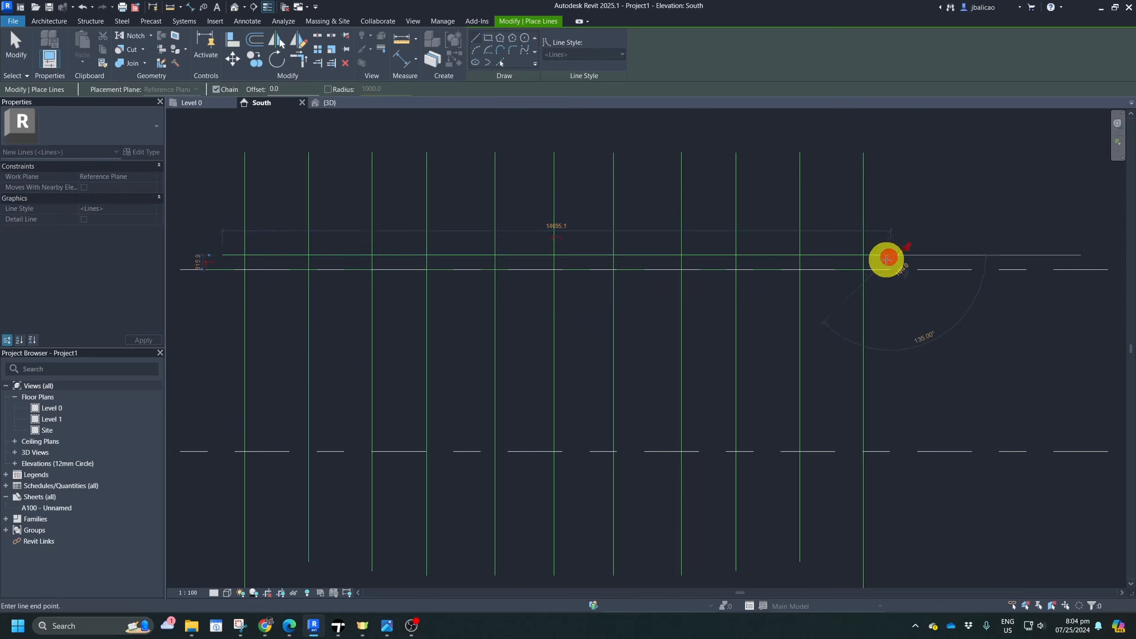
pyautogui.press('Escape')
pyautogui.click(231, 240)
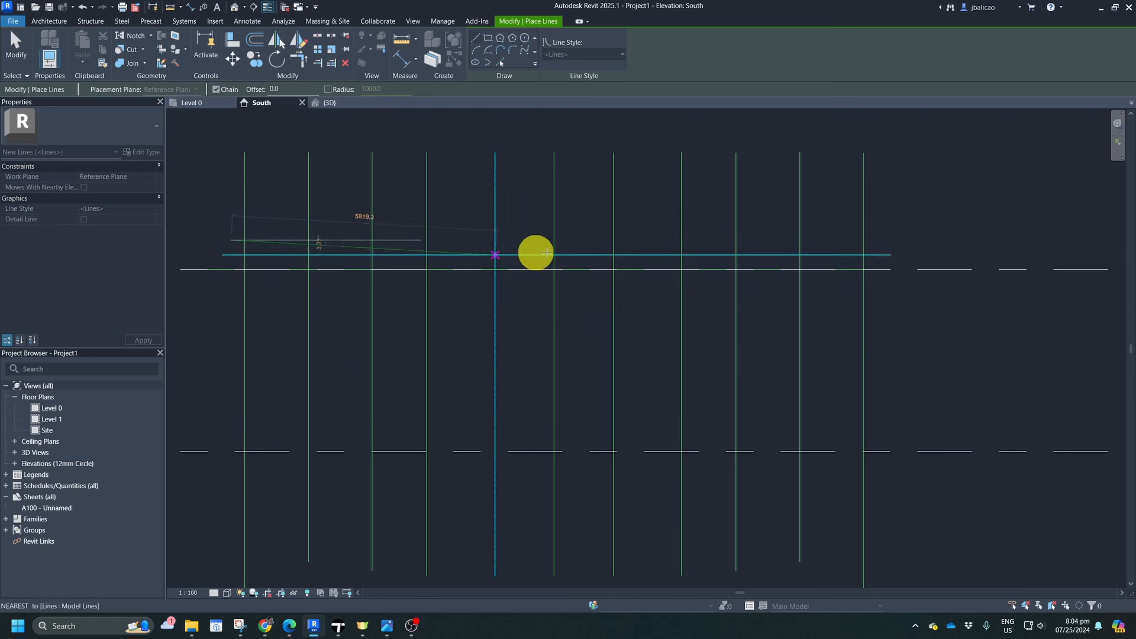
pyautogui.click(890, 239)
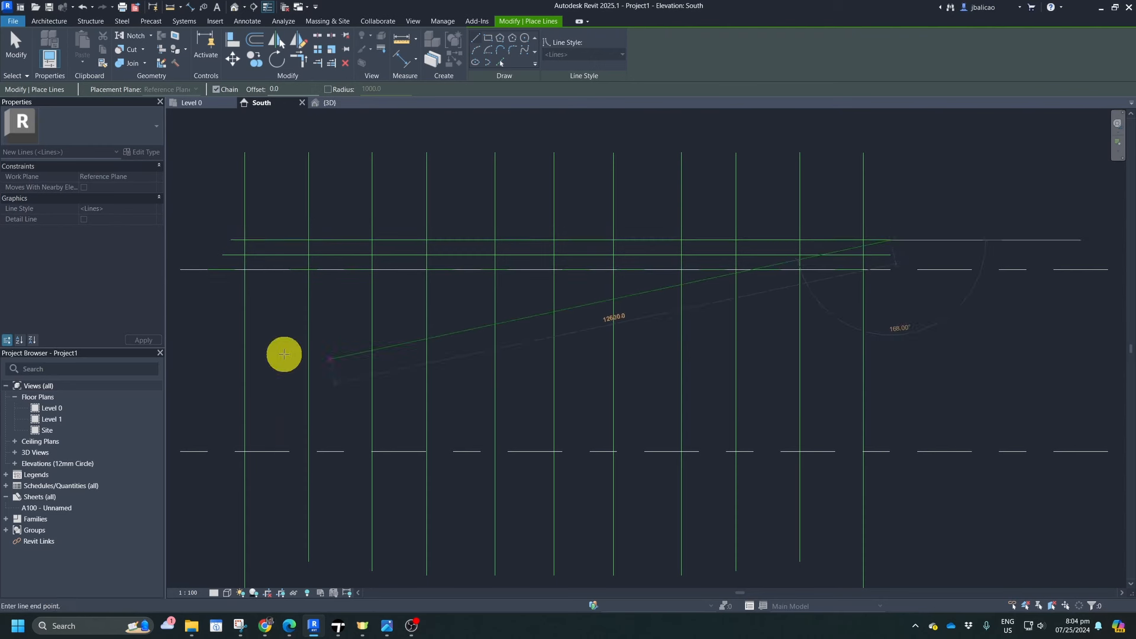
pyautogui.press('Escape')
pyautogui.click(231, 202)
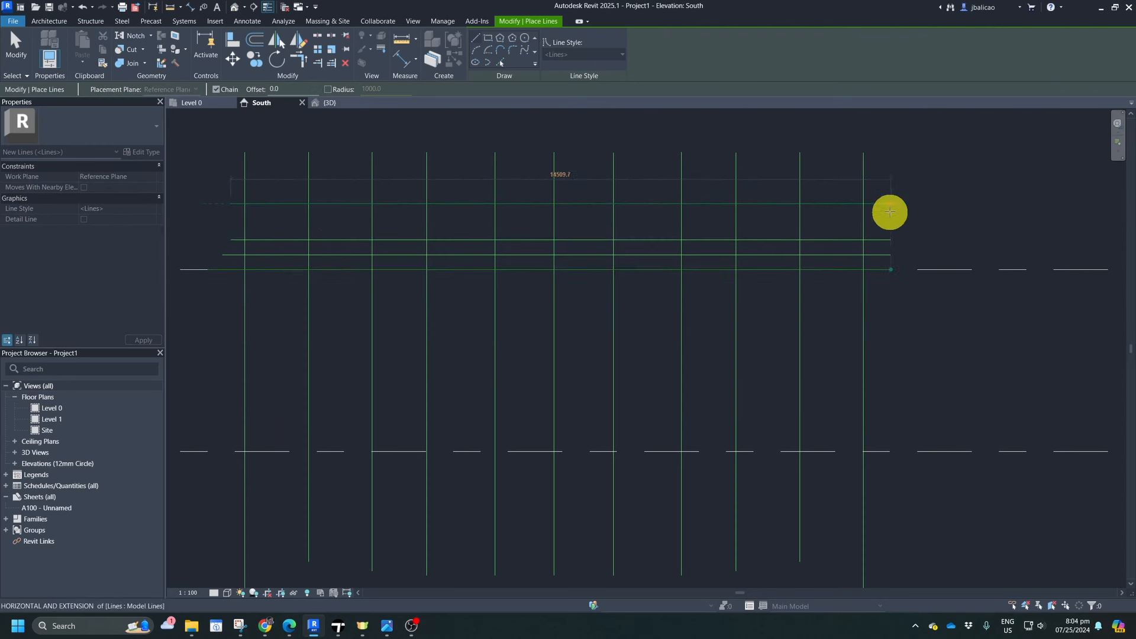
pyautogui.click(882, 203)
pyautogui.press('Escape')
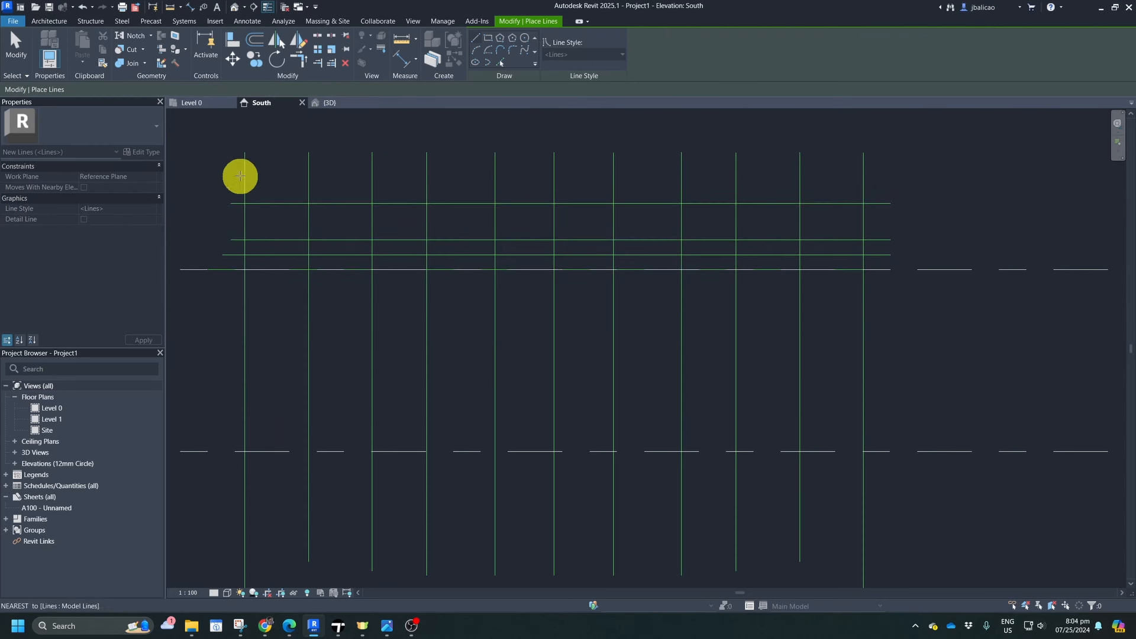
pyautogui.click(236, 173)
pyautogui.click(890, 173)
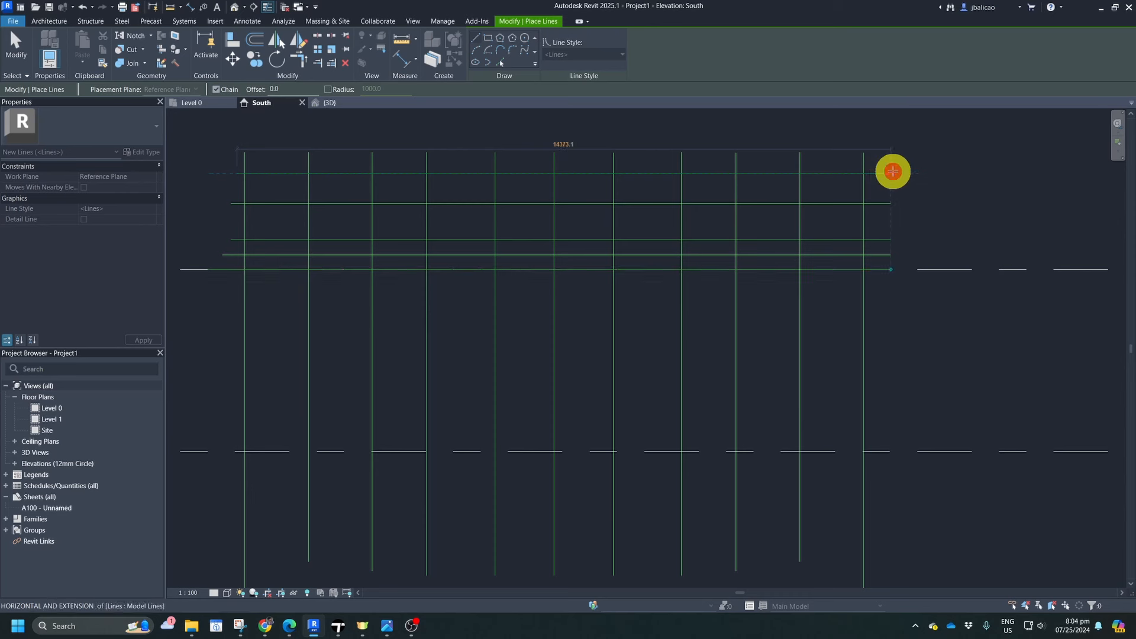
pyautogui.press('Escape')
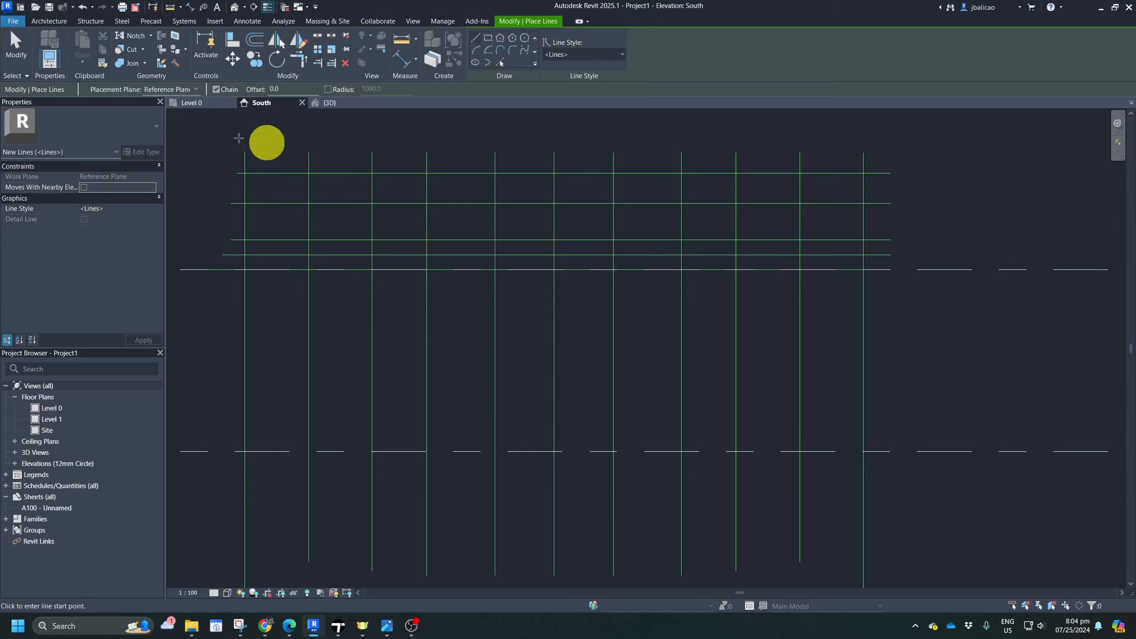
# - Create an in-place mass named for the curved roof, and start the Spline Through Points tool
pyautogui.click(48, 21)
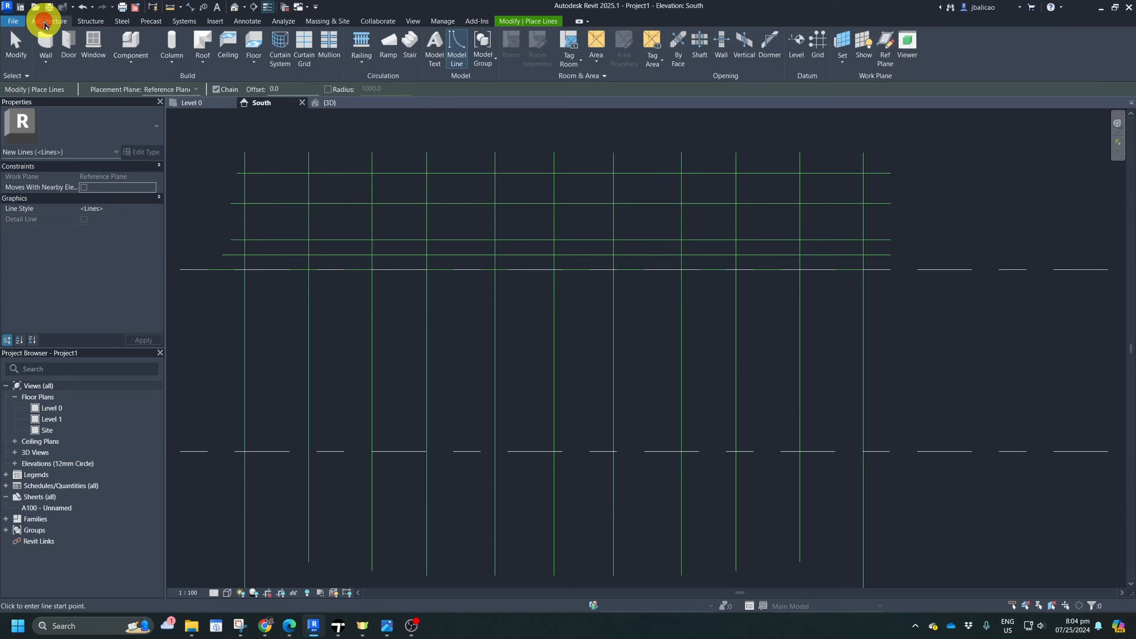
pyautogui.click(323, 22)
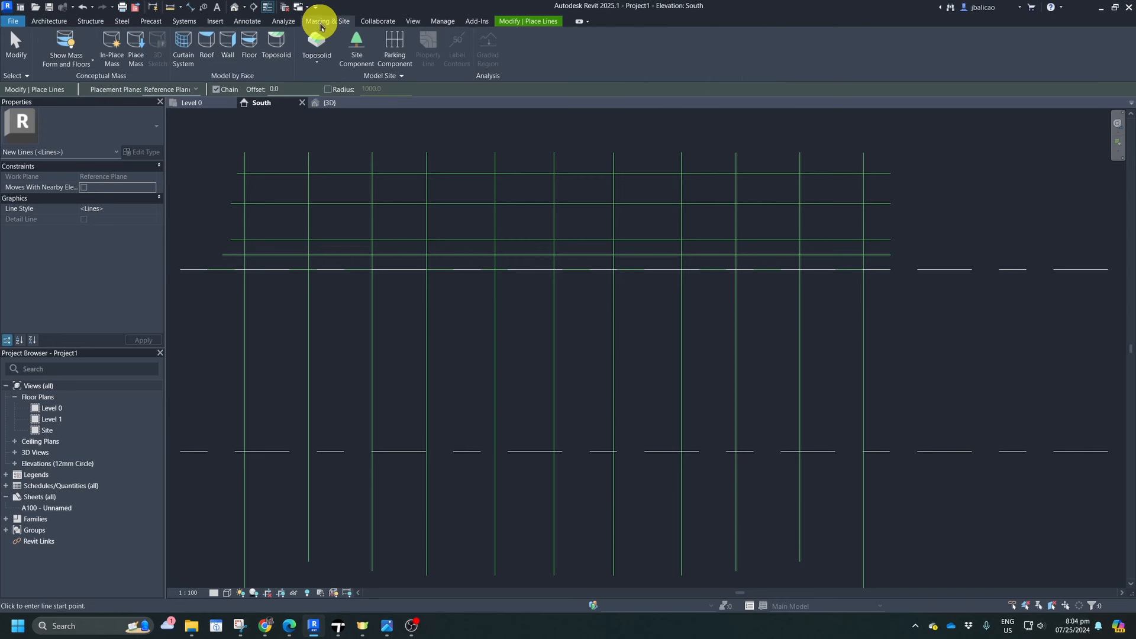
pyautogui.click(114, 66)
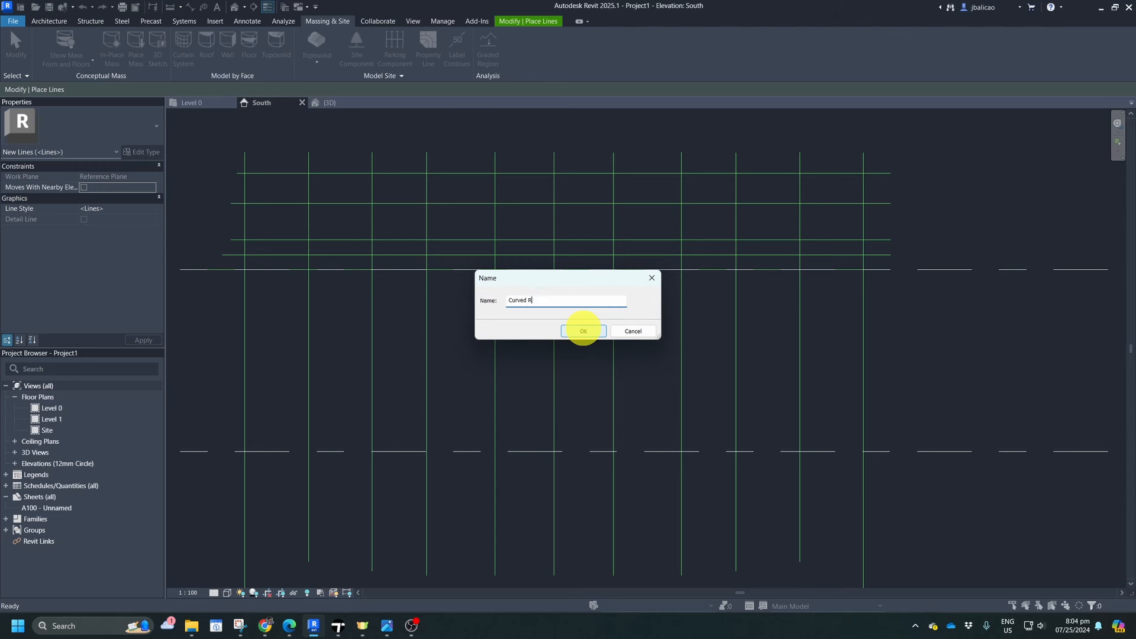
pyautogui.click(583, 332)
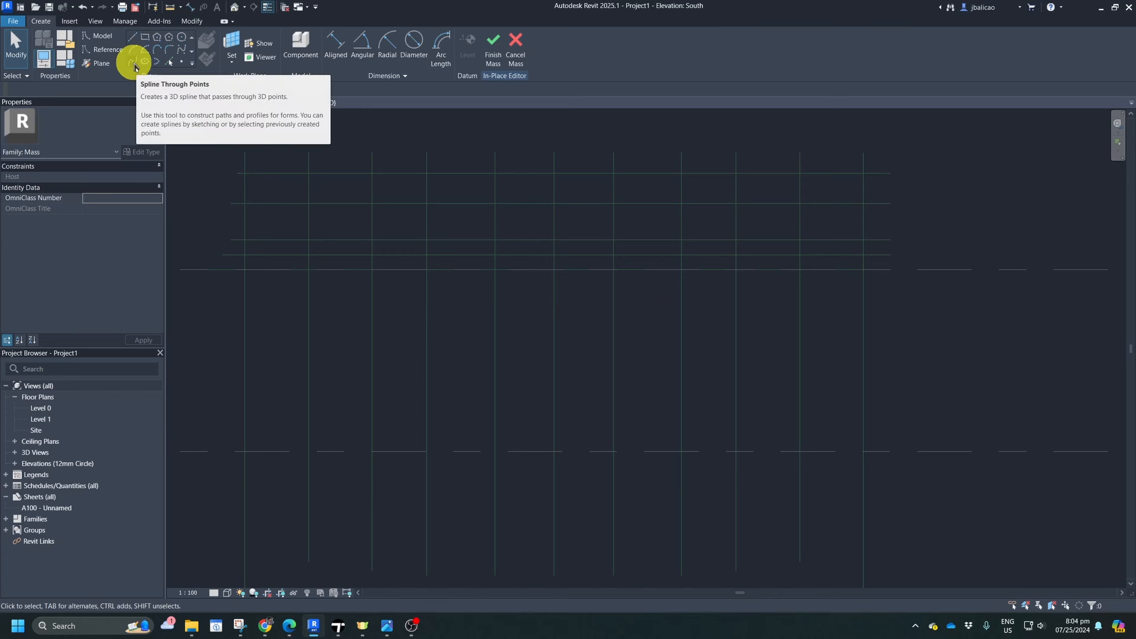
pyautogui.click(135, 66)
pyautogui.scroll(1, 231, 260)
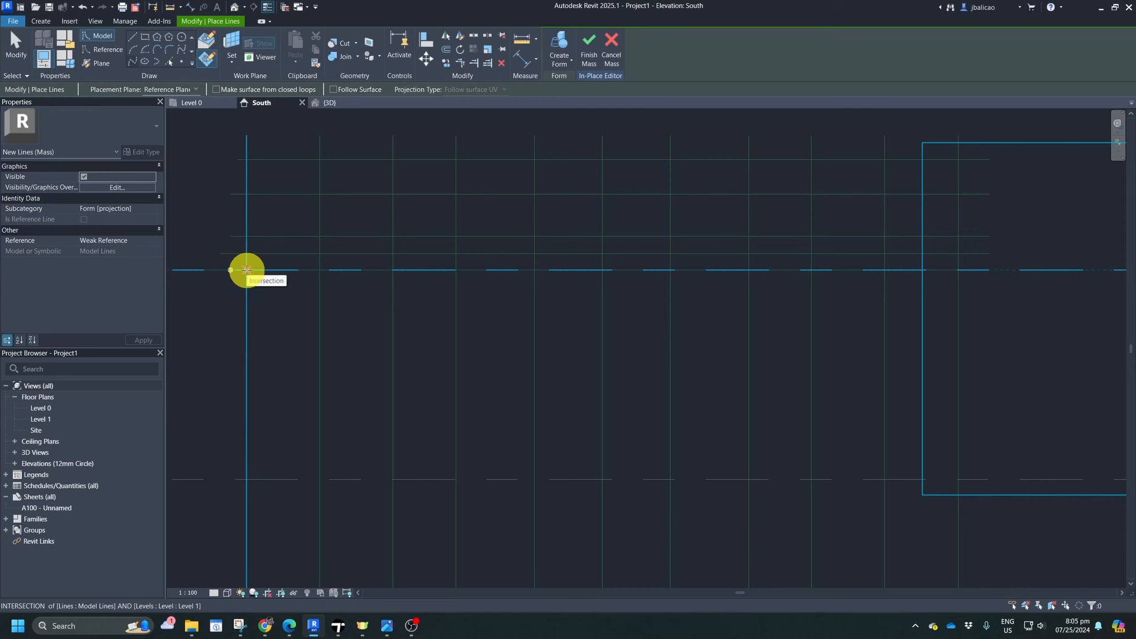
pyautogui.click(247, 270)
pyautogui.click(319, 159)
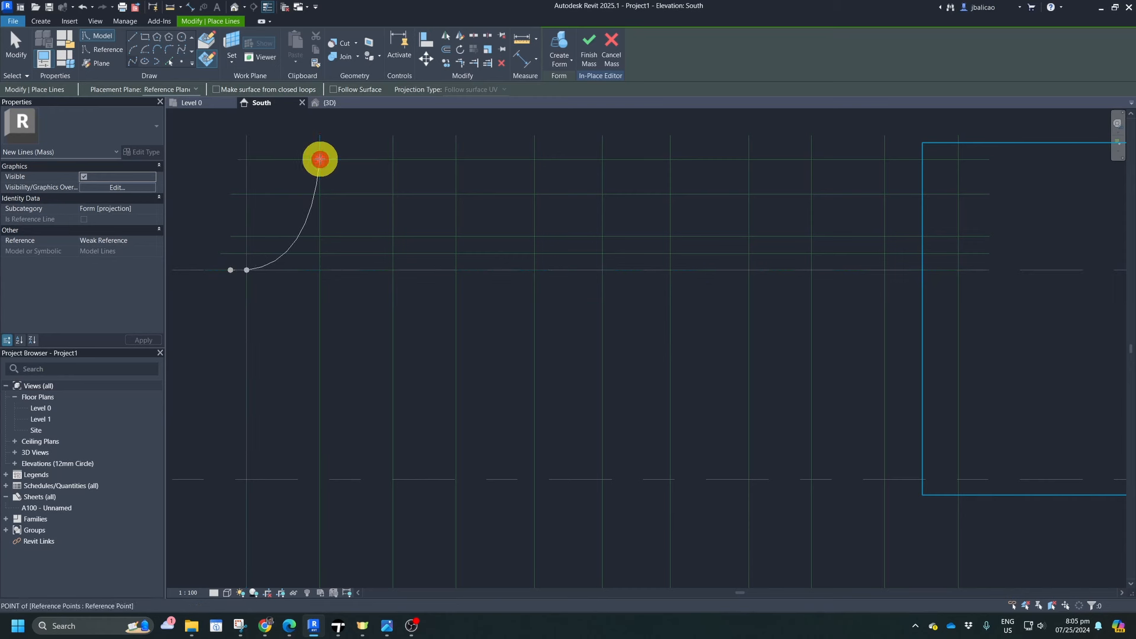
pyautogui.click(391, 268)
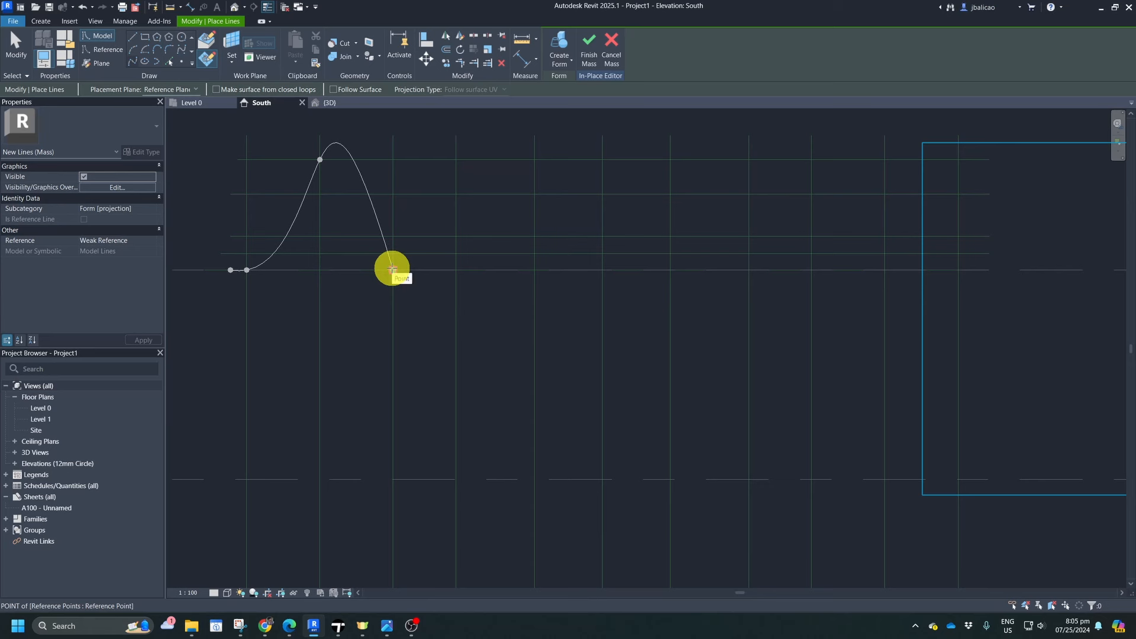
pyautogui.hotkey('ctrl', 'z')
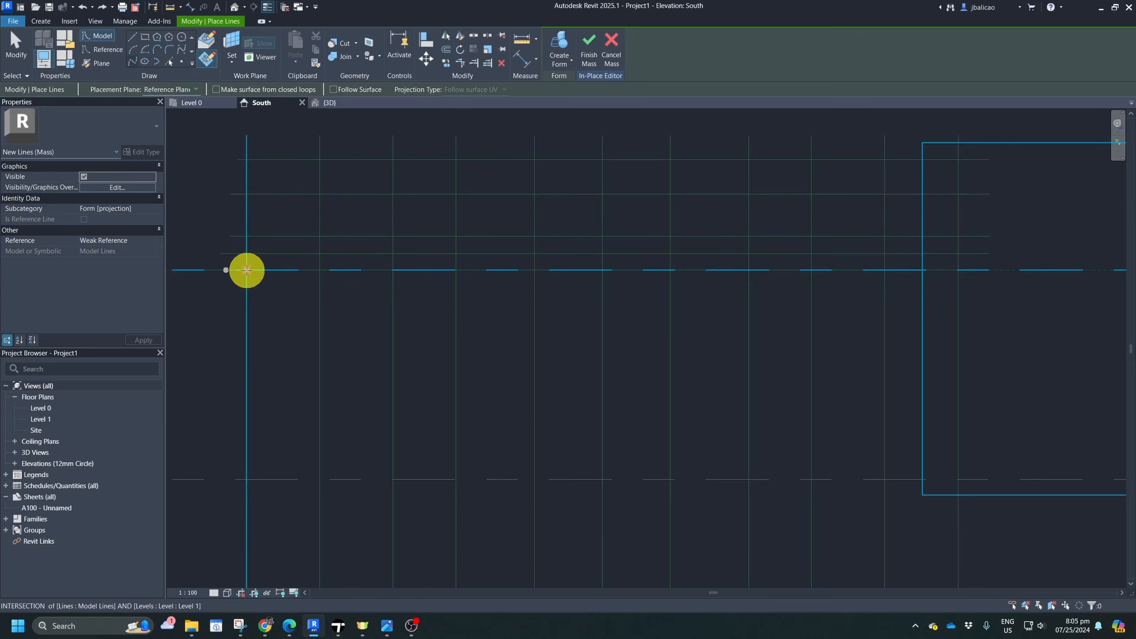
pyautogui.click(246, 270)
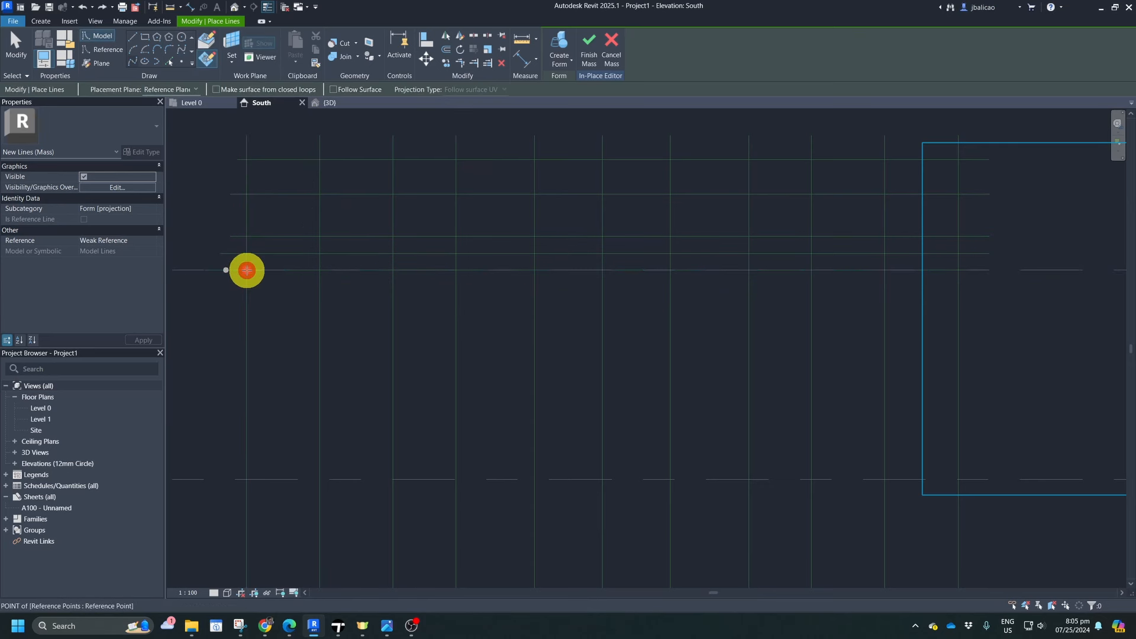
pyautogui.click(320, 159)
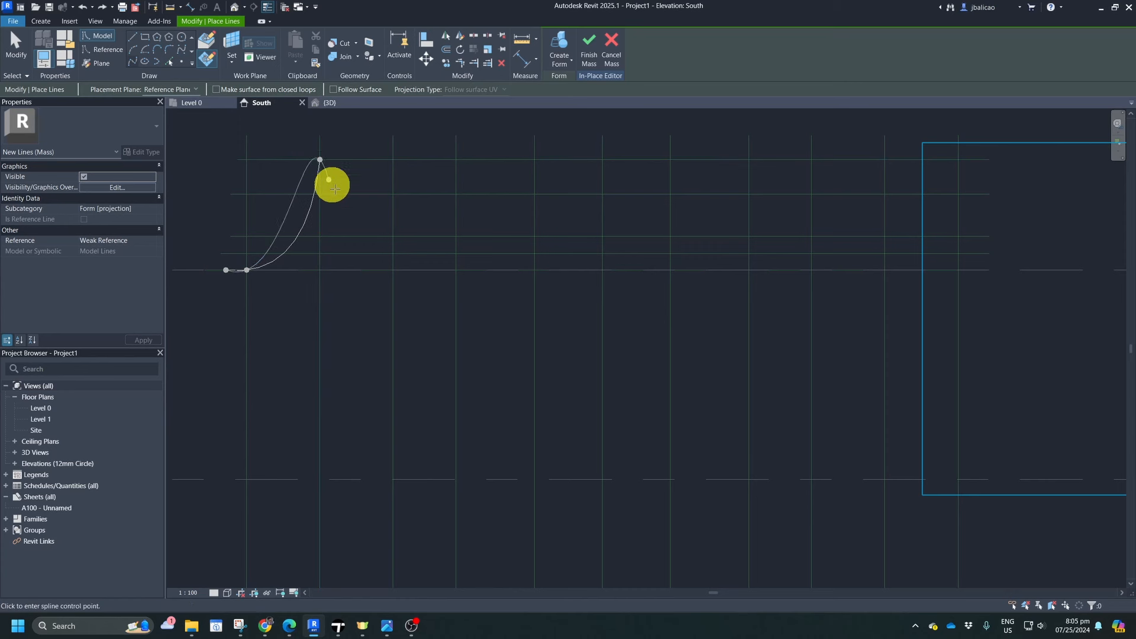
pyautogui.click(392, 253)
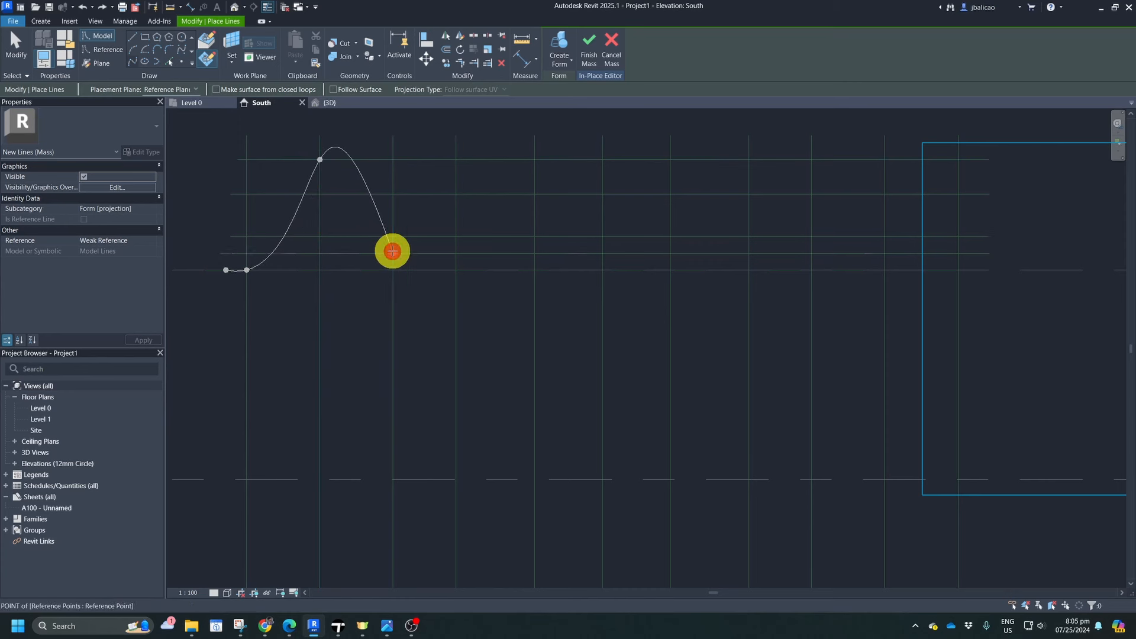
pyautogui.click(456, 236)
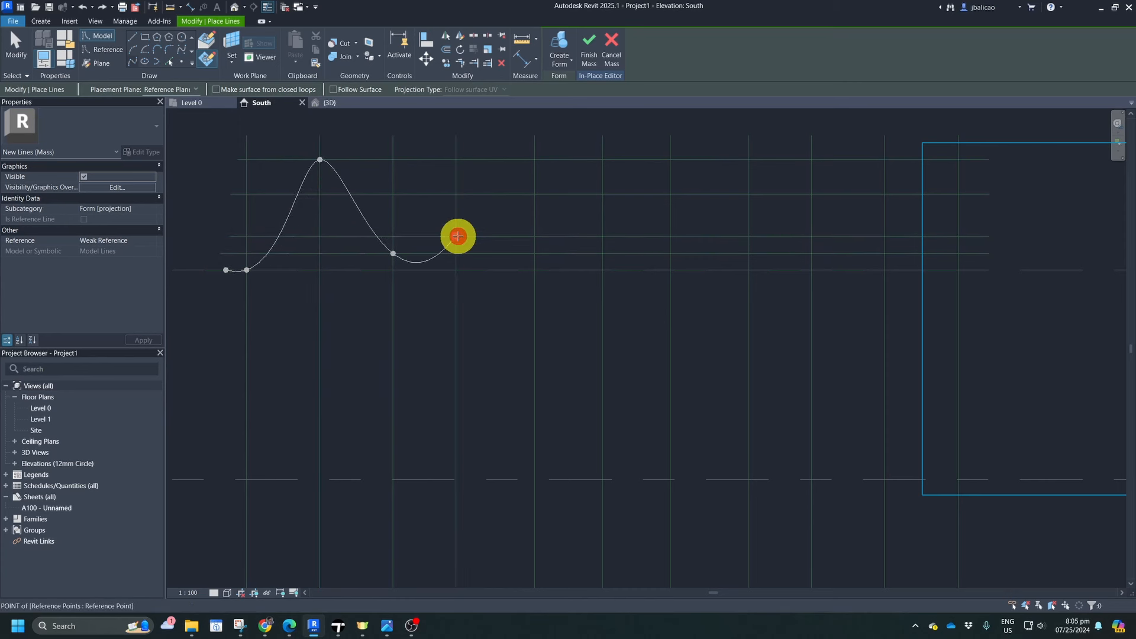
pyautogui.click(534, 253)
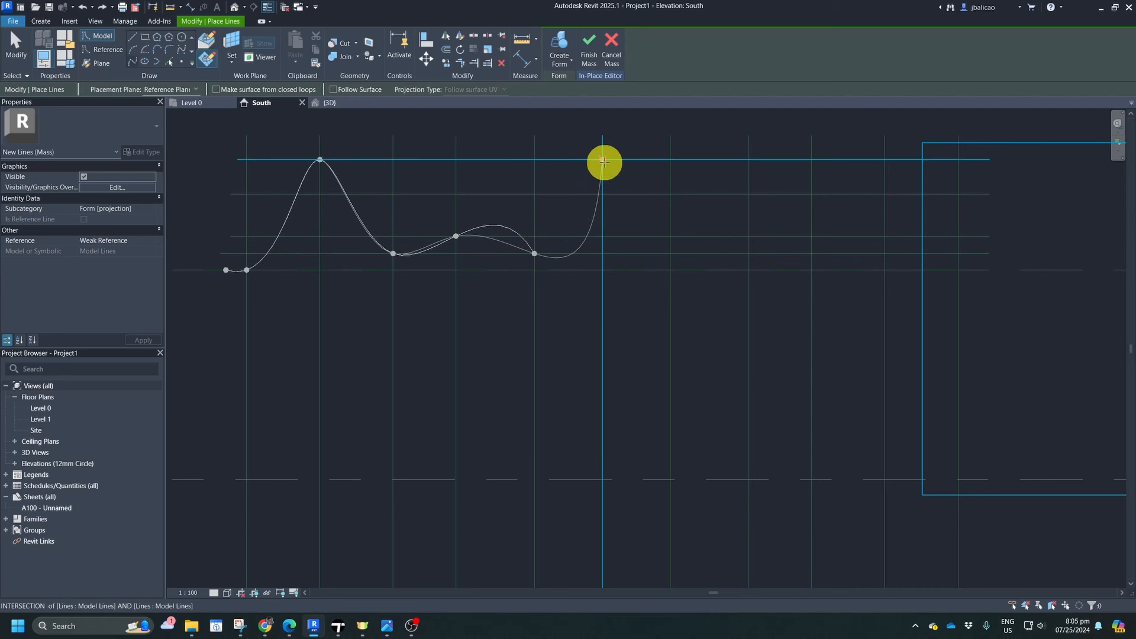
pyautogui.hotkey('ctrl', 'z')
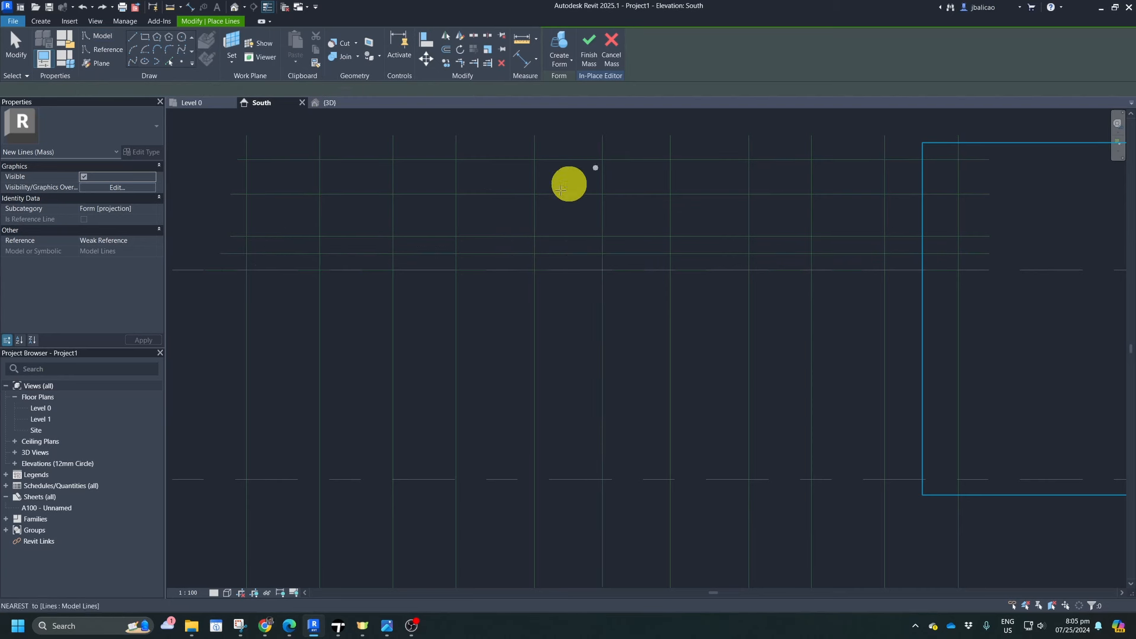
# - Pass the spline from Level 1 through the first six vertical guides, alternating peaks and valleys on the horizontal guides, up to the highest central peak
pyautogui.click(246, 270)
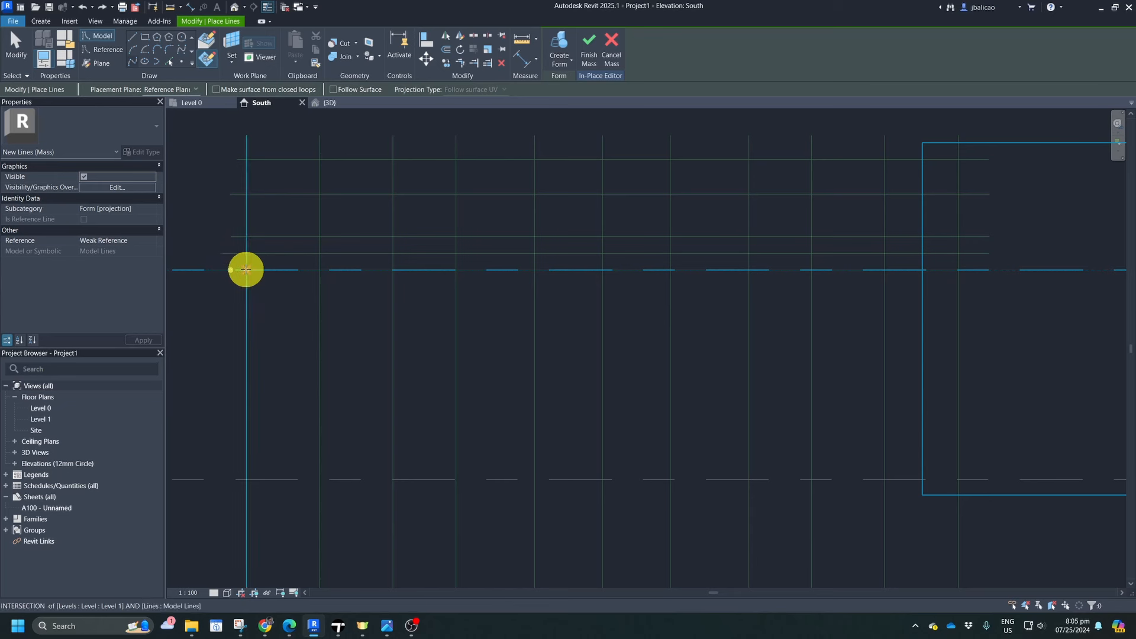
pyautogui.click(320, 193)
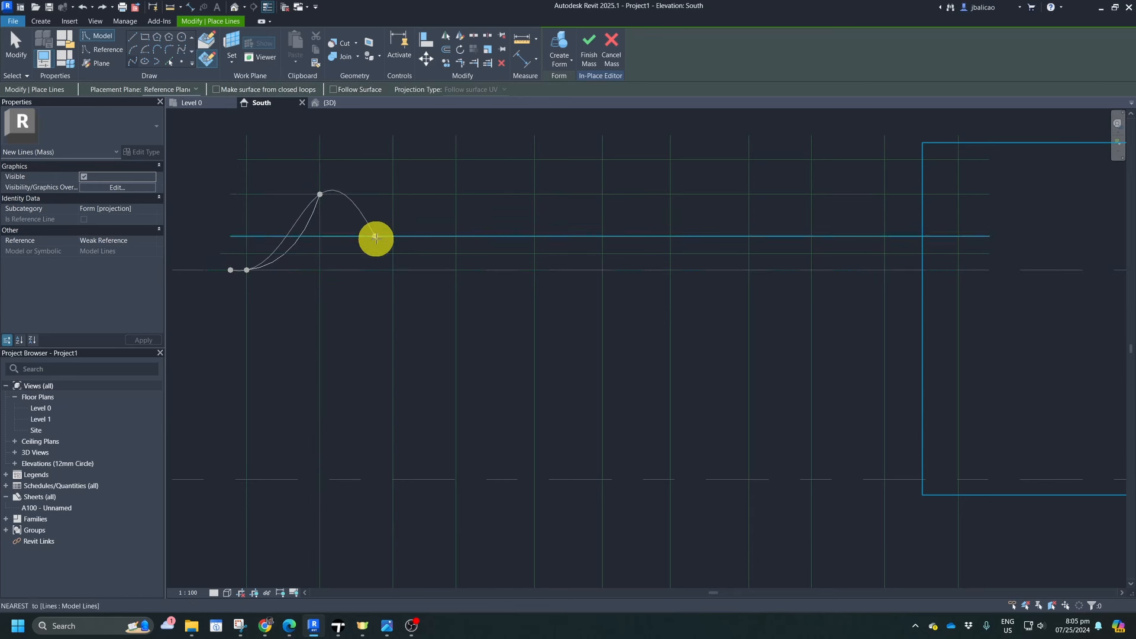
pyautogui.click(394, 255)
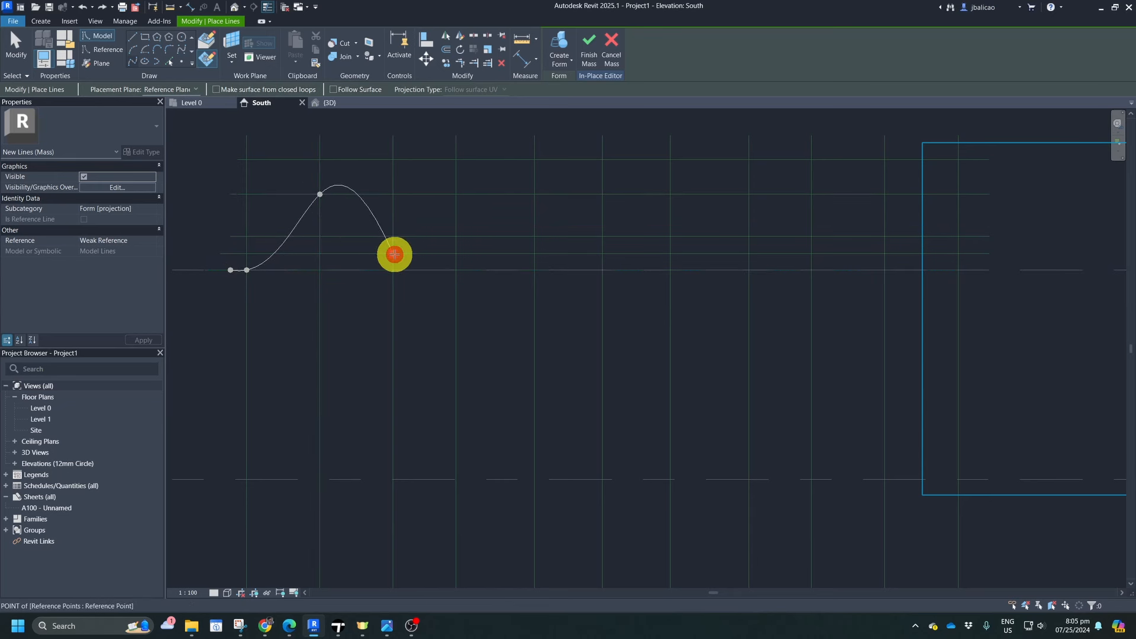
pyautogui.click(455, 236)
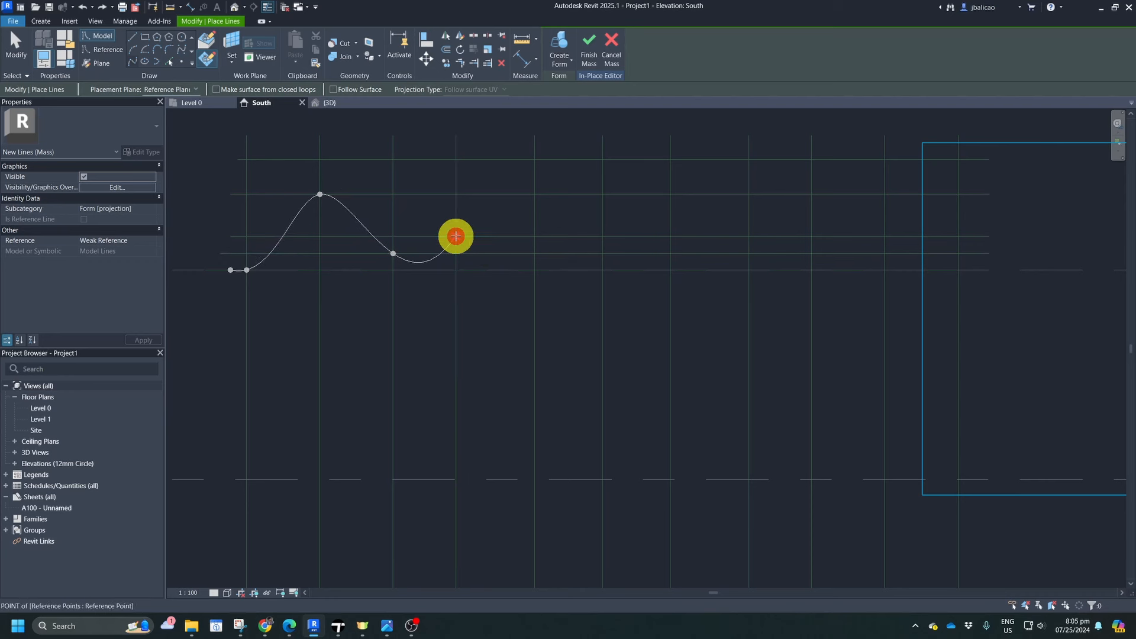
pyautogui.click(535, 253)
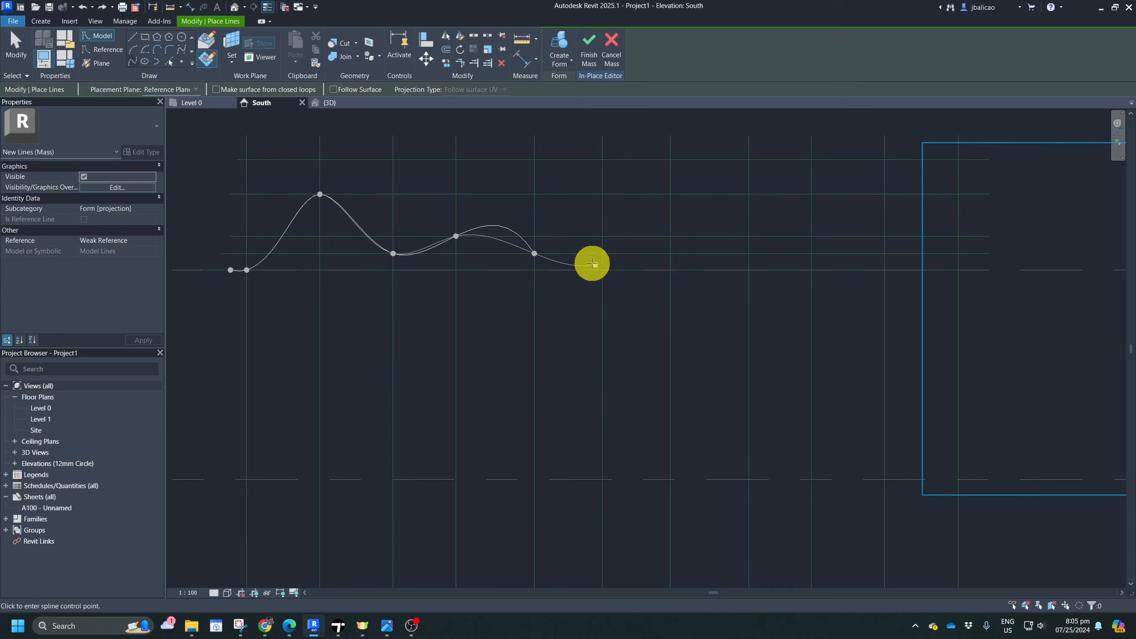
pyautogui.click(602, 159)
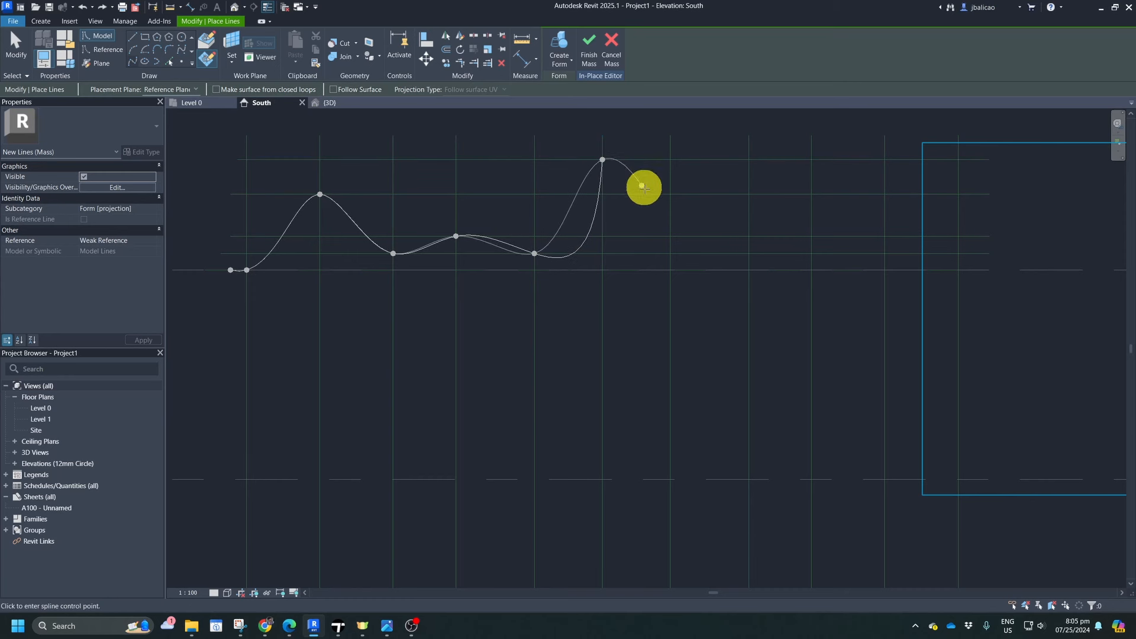
# - Continue the spline symmetrically through the remaining five vertical guides down to Level 1 and end it slightly beyond the last guide
pyautogui.click(670, 252)
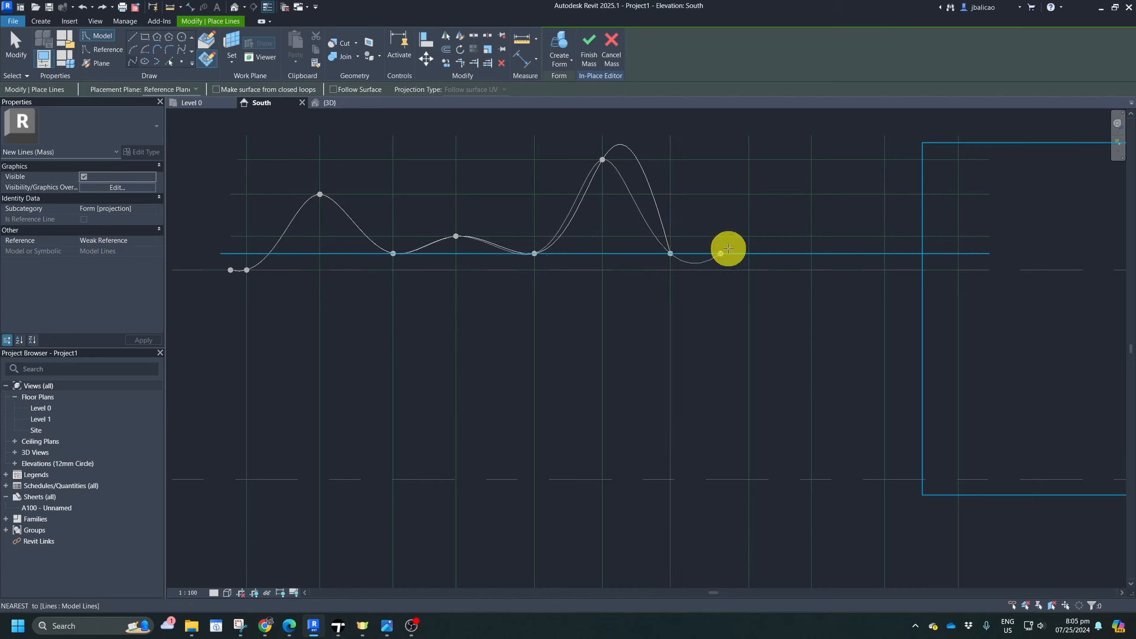
pyautogui.click(748, 236)
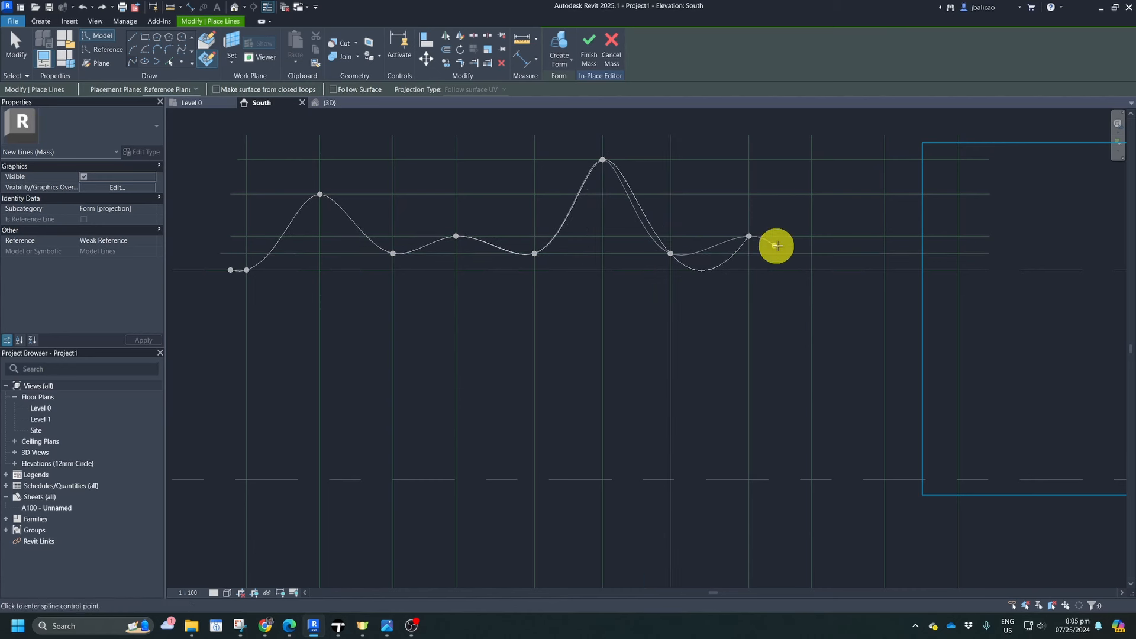
pyautogui.click(812, 253)
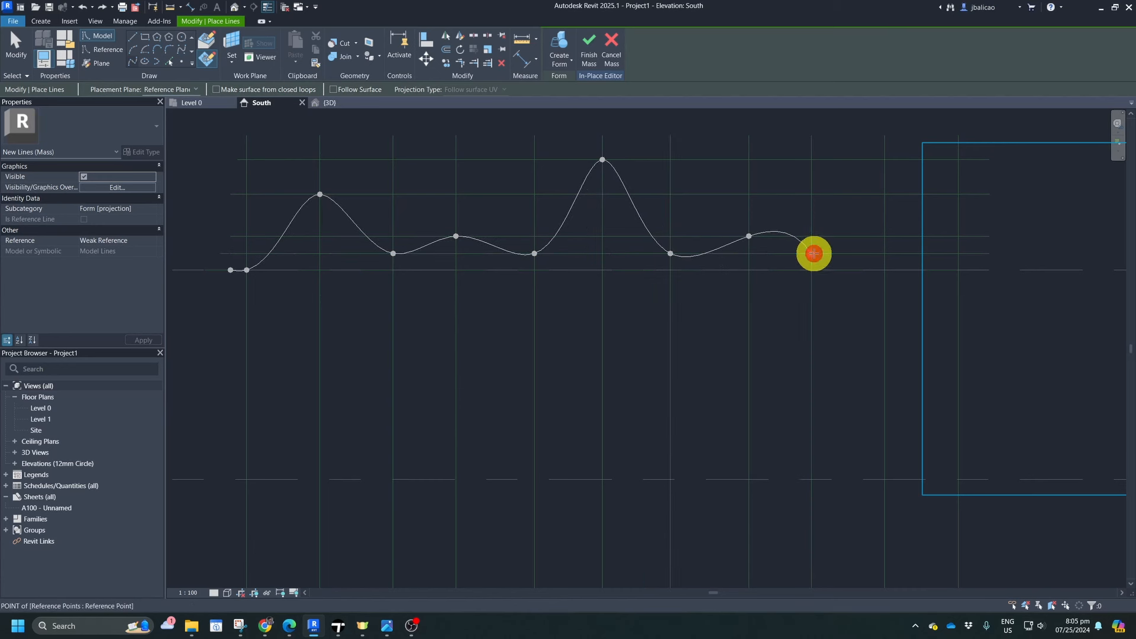
pyautogui.click(885, 194)
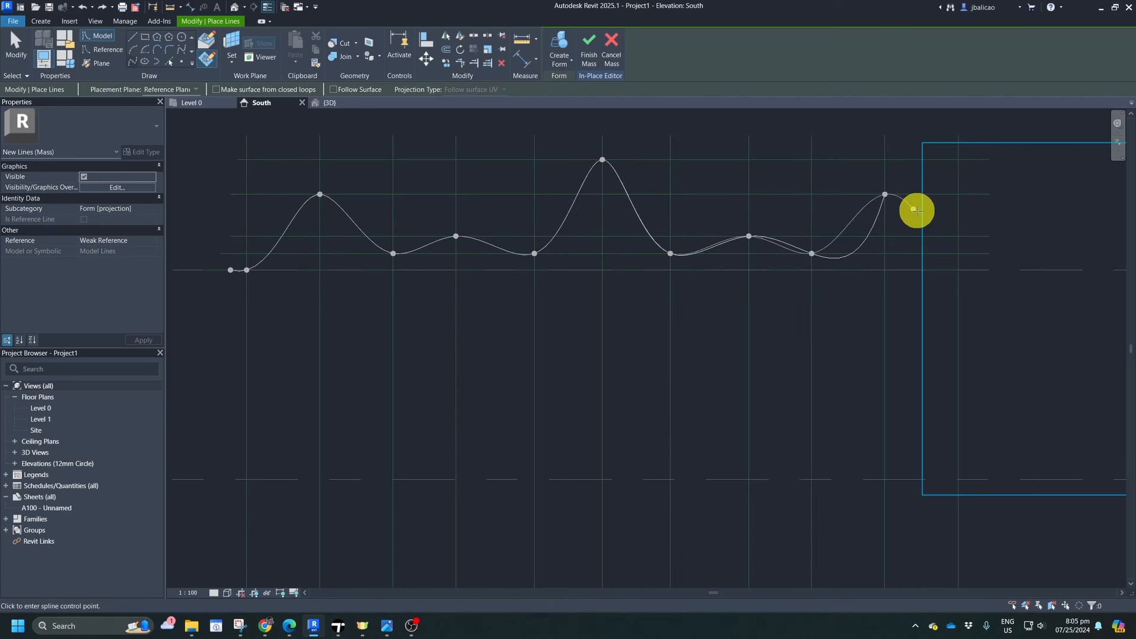
pyautogui.click(958, 269)
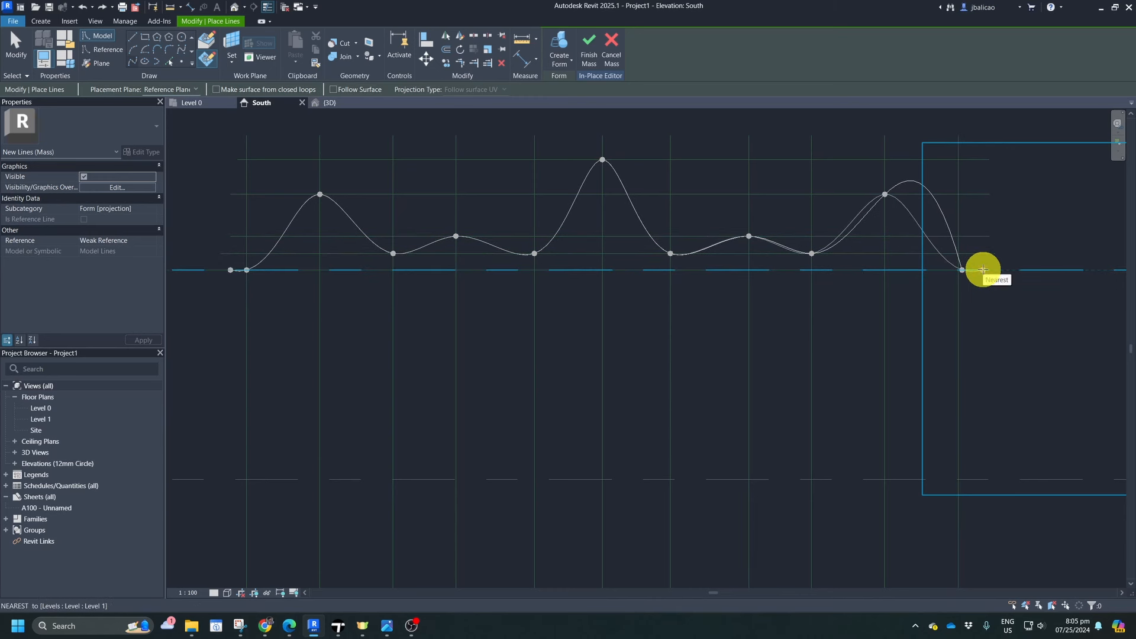
pyautogui.click(983, 269)
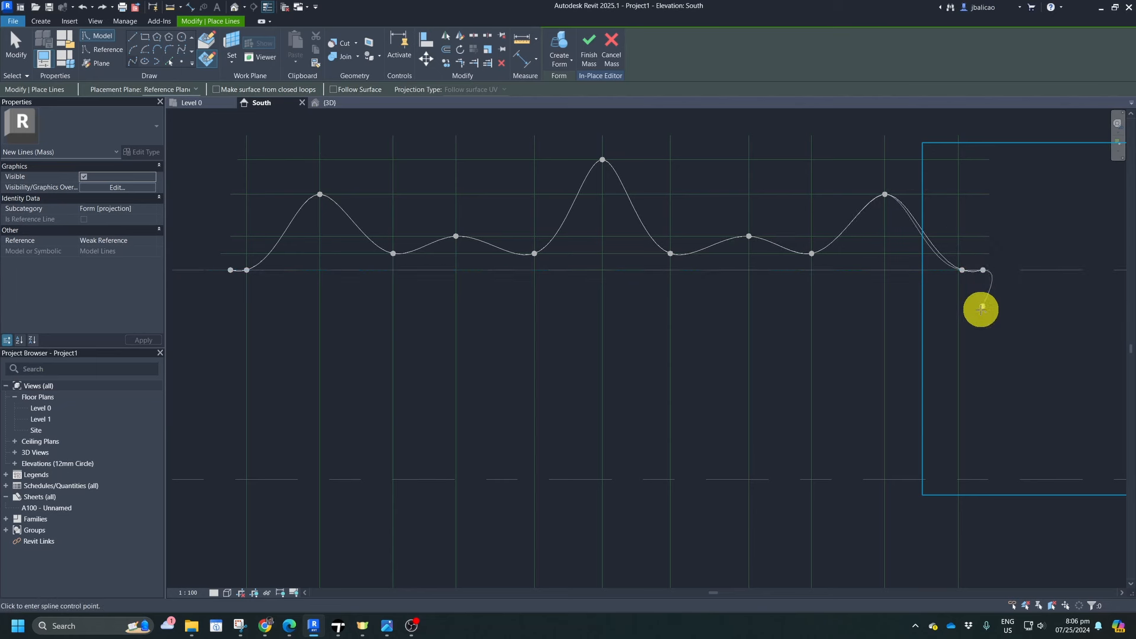
pyautogui.press('Escape')
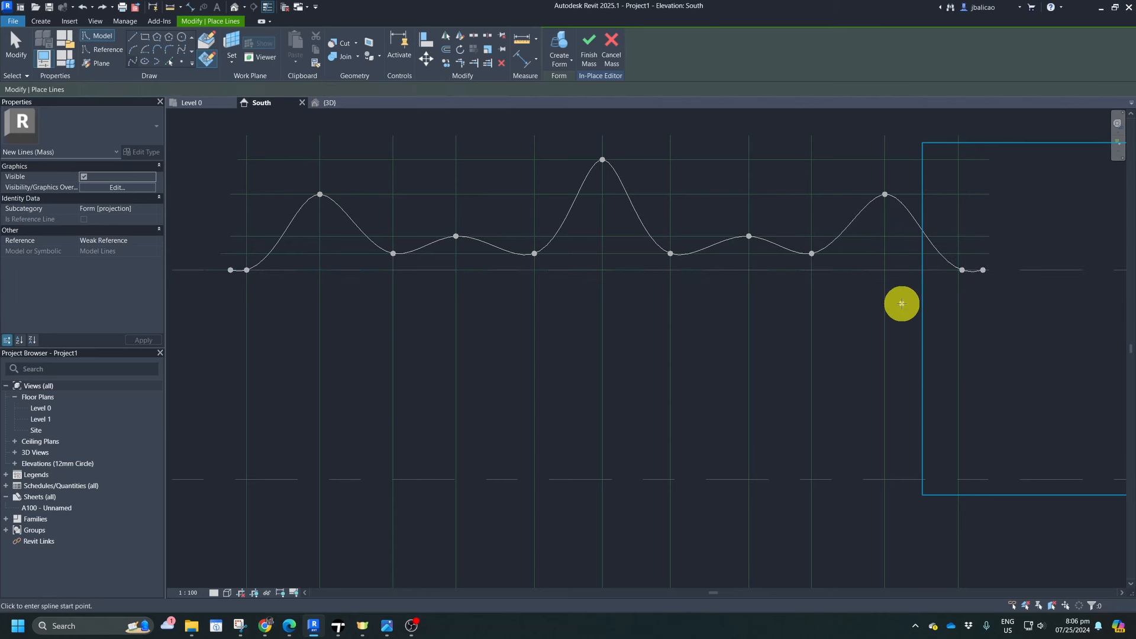
pyautogui.scroll(-3, 709, 253)
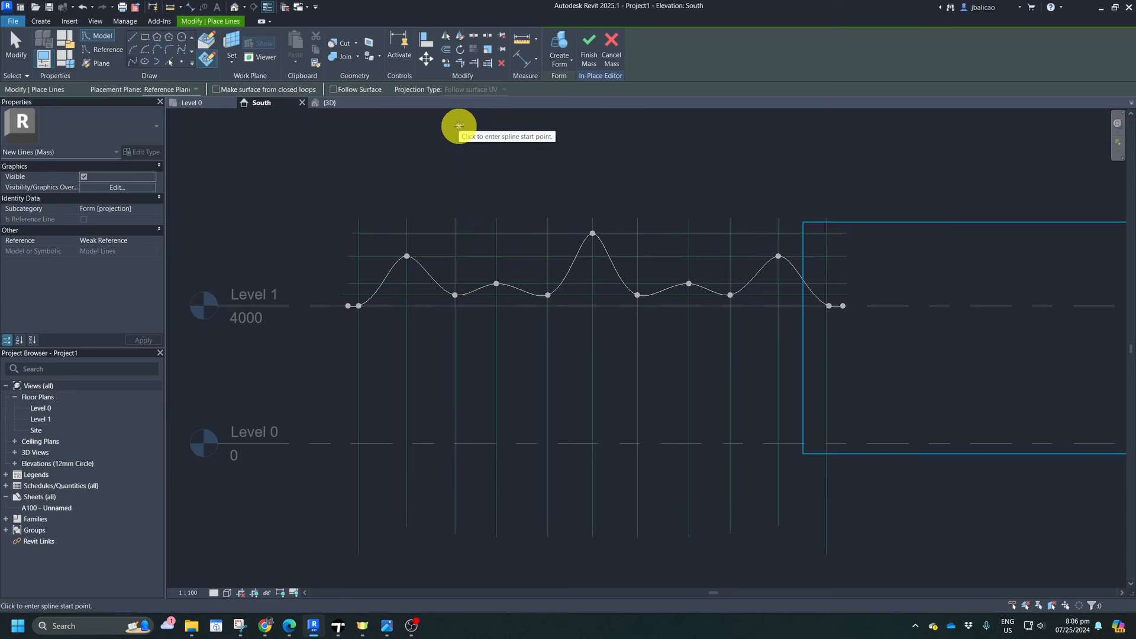
pyautogui.scroll(2, 548, 260)
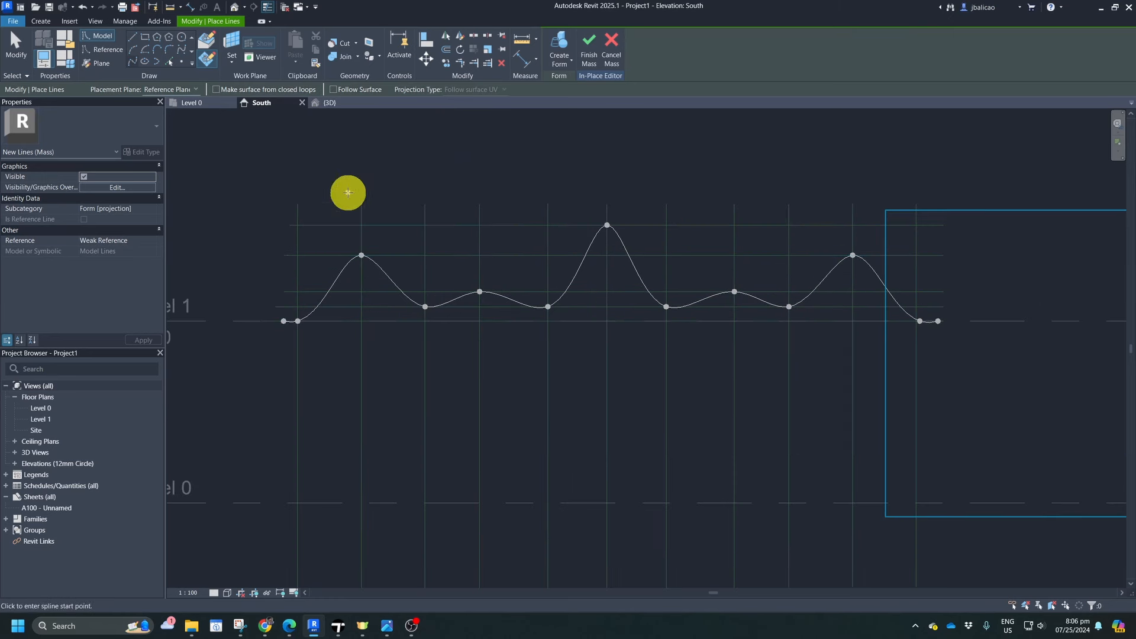
pyautogui.click(134, 68)
pyautogui.moveTo(573, 236); pyautogui.dragTo(578, 243, button='middle')
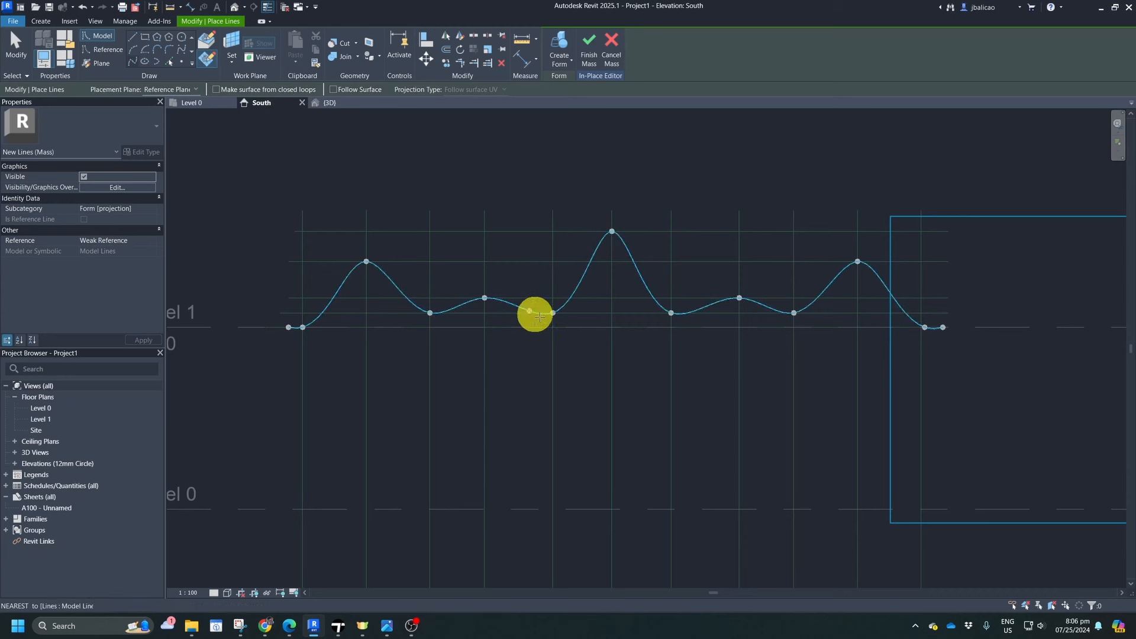
pyautogui.press('Escape')
pyautogui.press('Escape')
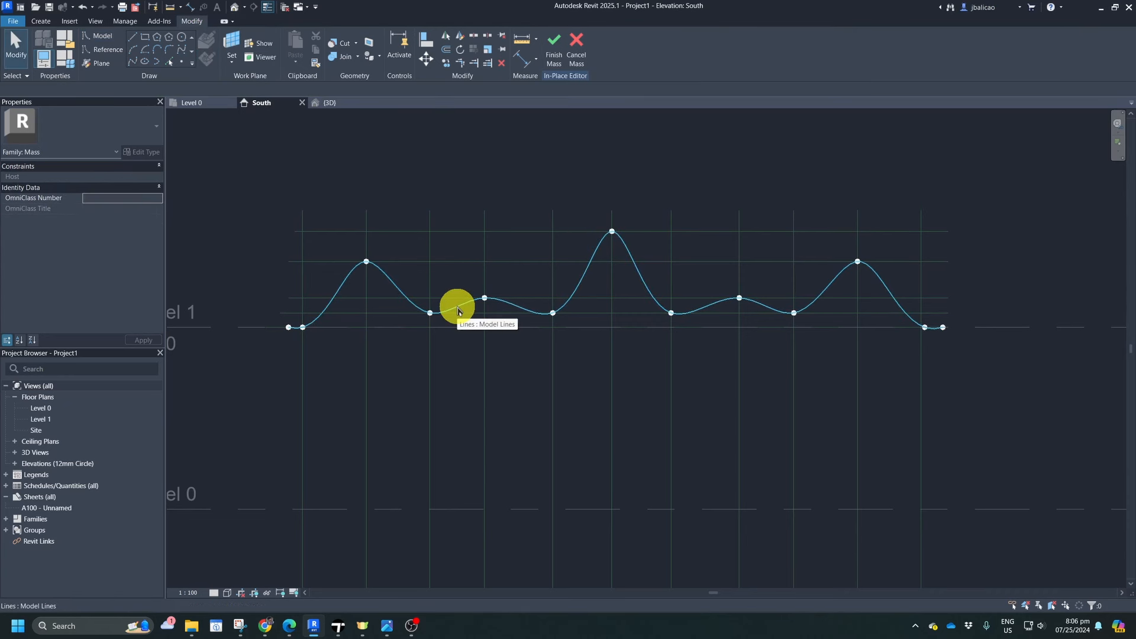
# - Open the Level 1 floor plan to see the spline from above
pyautogui.click(457, 307)
pyautogui.click(448, 67)
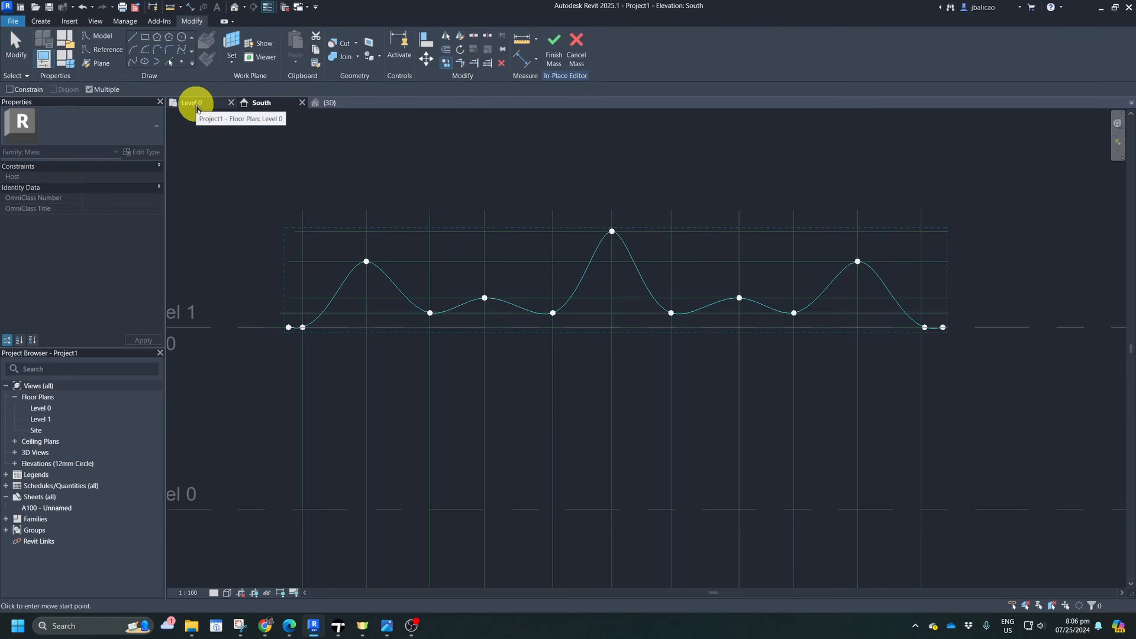
pyautogui.doubleClick(39, 419)
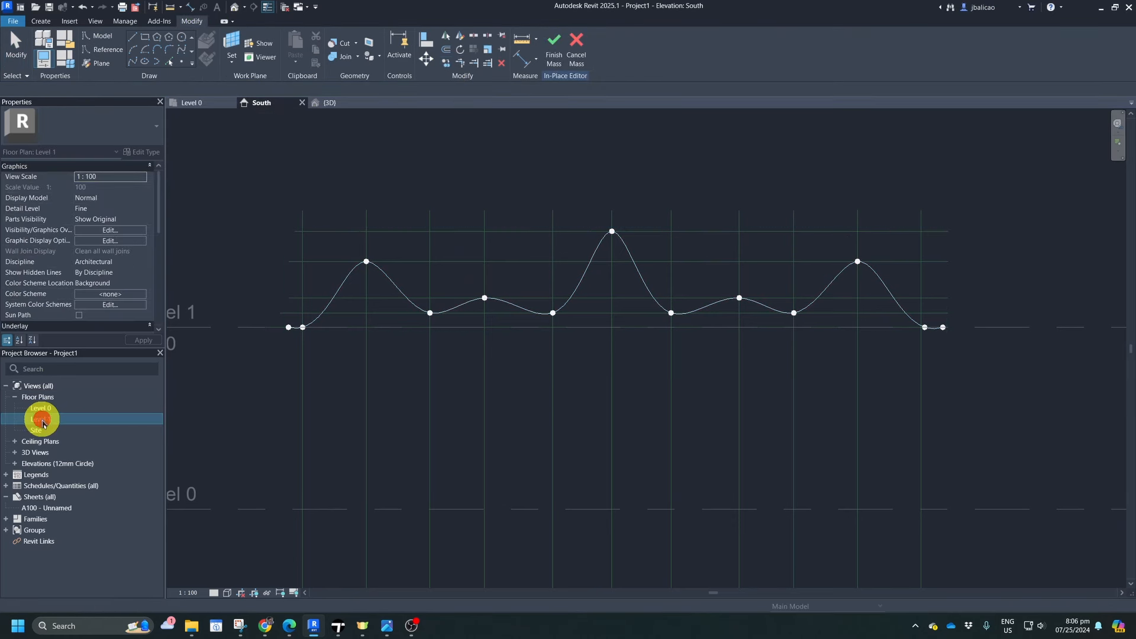
pyautogui.scroll(6, 654, 335)
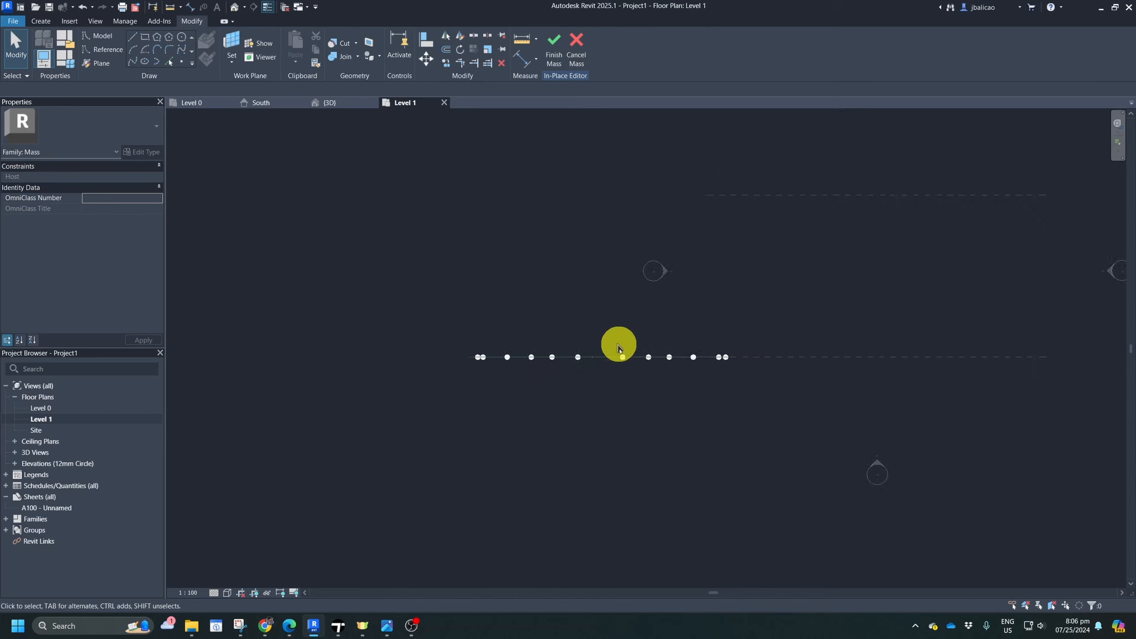
pyautogui.moveTo(594, 354); pyautogui.dragTo(499, 393, button='middle')
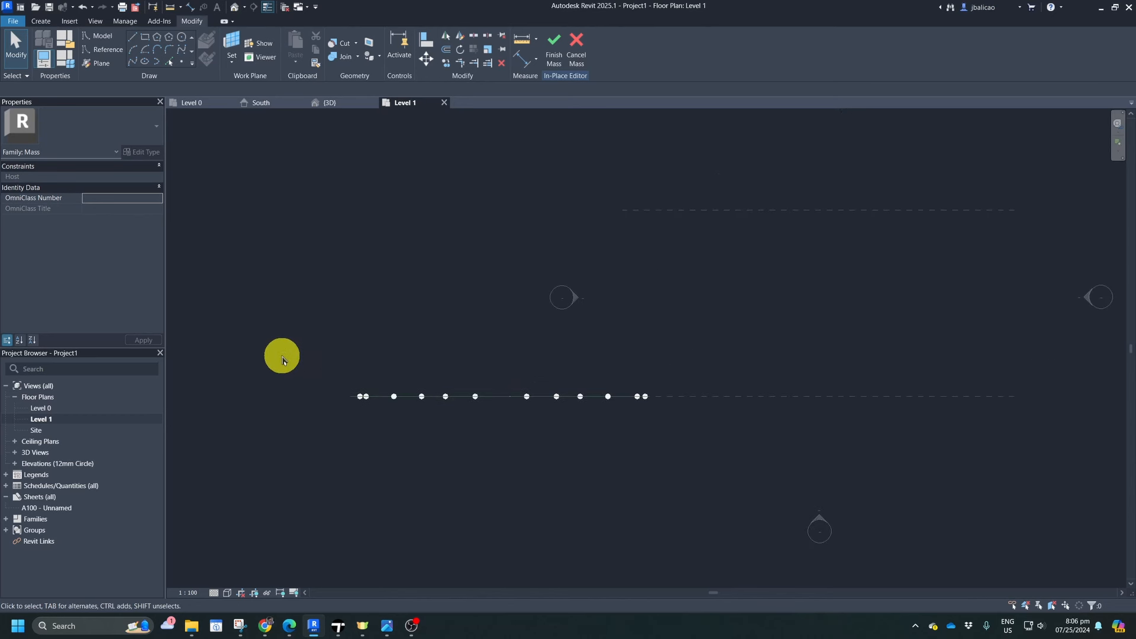
# - Copy the spline with all its points straight up in plan onto the parallel dashed line beyond the west elevation marker
pyautogui.moveTo(287, 358); pyautogui.dragTo(804, 500)
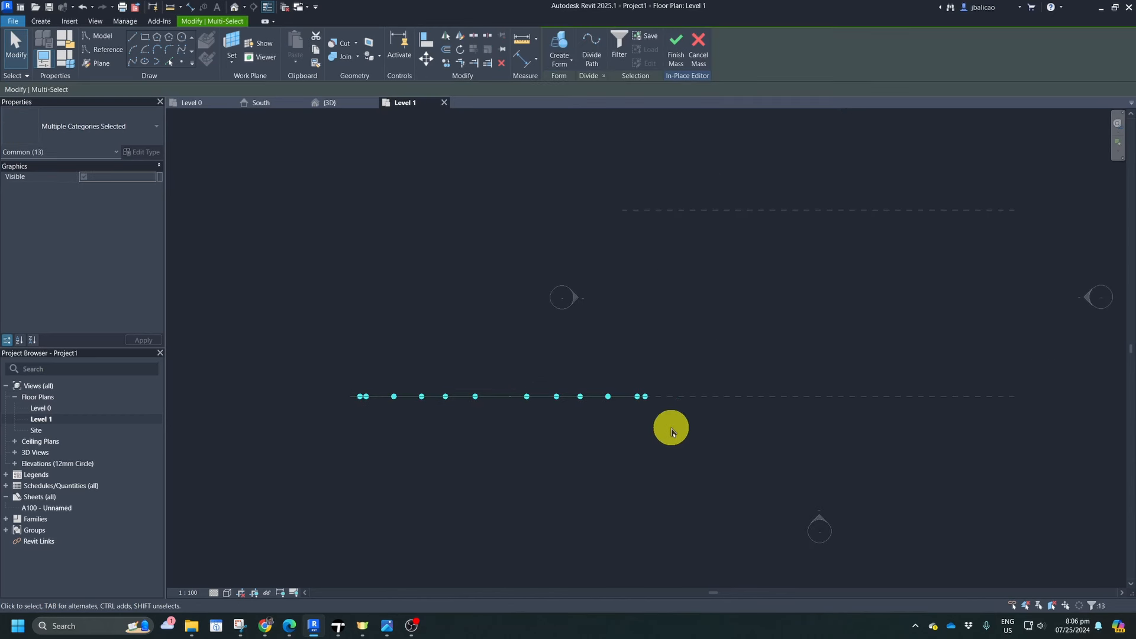
pyautogui.scroll(3, 403, 314)
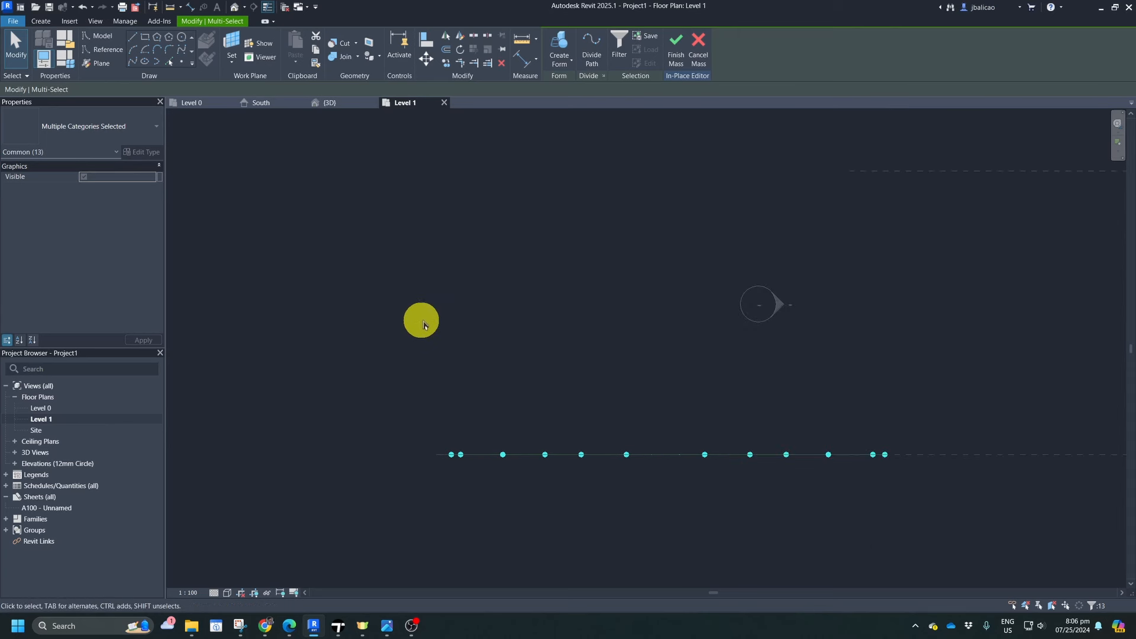
pyautogui.moveTo(470, 265); pyautogui.dragTo(422, 220, button='middle')
pyautogui.moveTo(516, 134); pyautogui.dragTo(468, 163, button='middle')
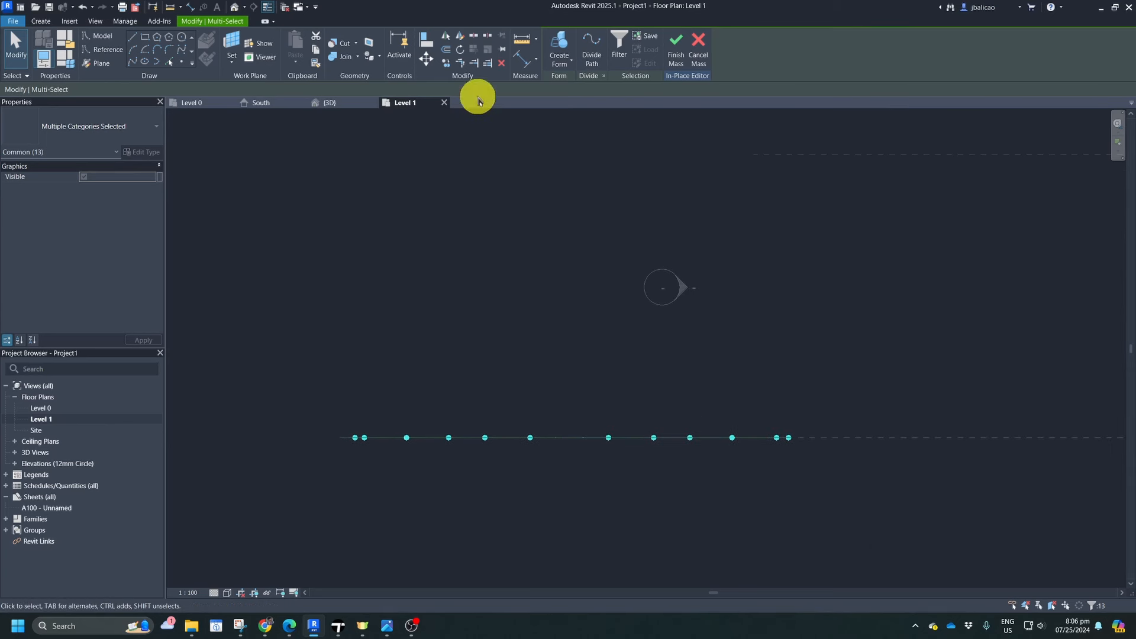
pyautogui.click(447, 64)
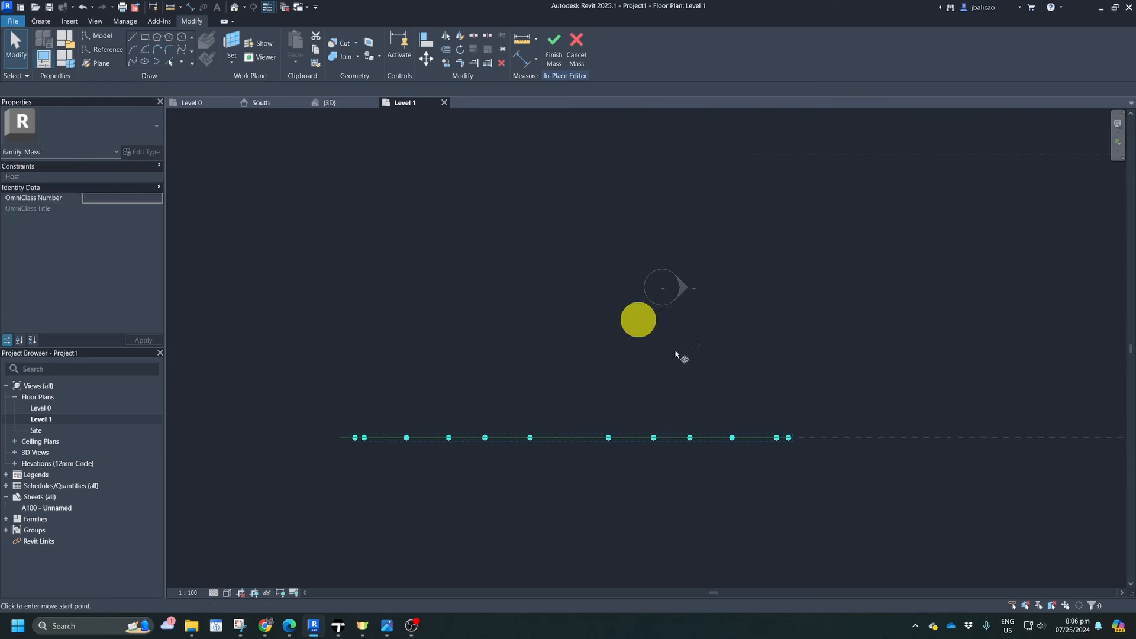
pyautogui.click(790, 439)
pyautogui.moveTo(807, 352); pyautogui.dragTo(792, 423, button='middle')
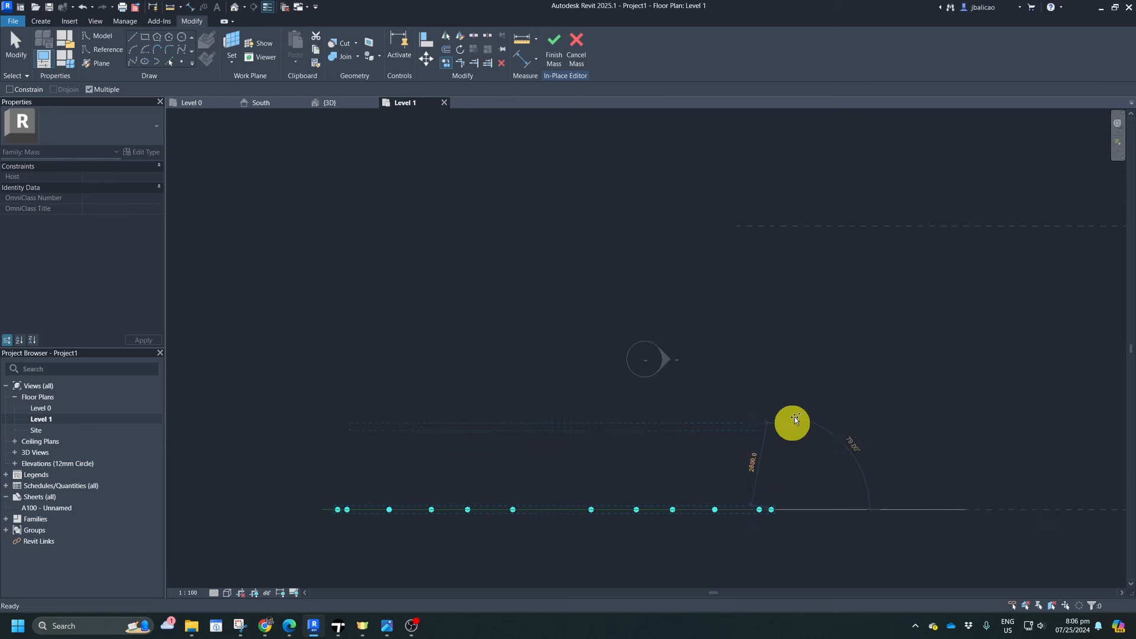
pyautogui.click(774, 226)
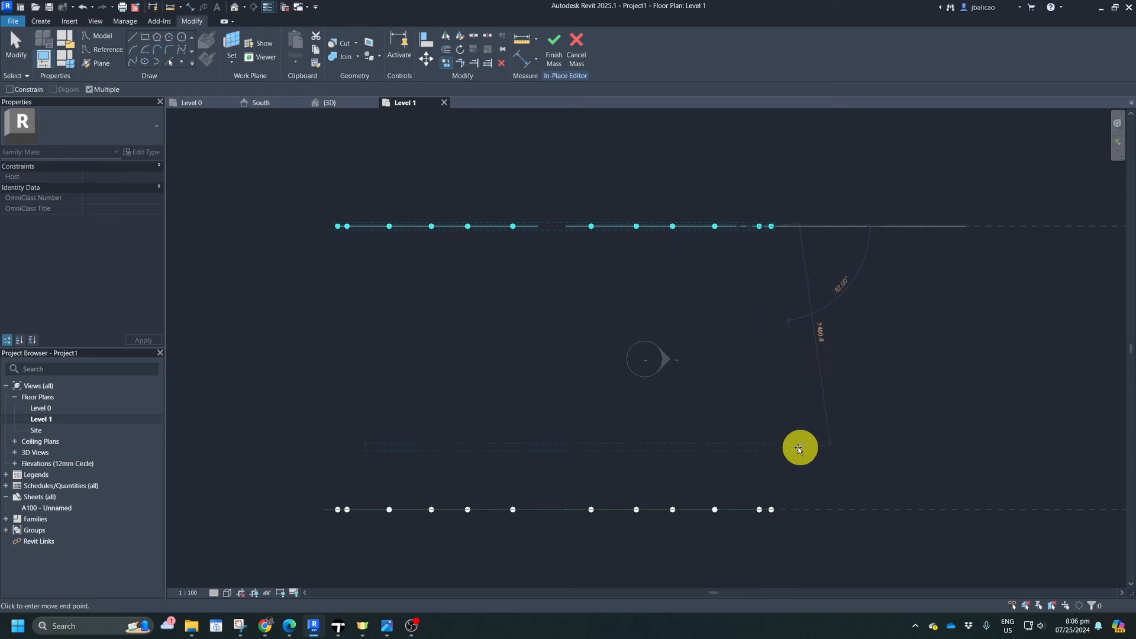
pyautogui.click(9, 91)
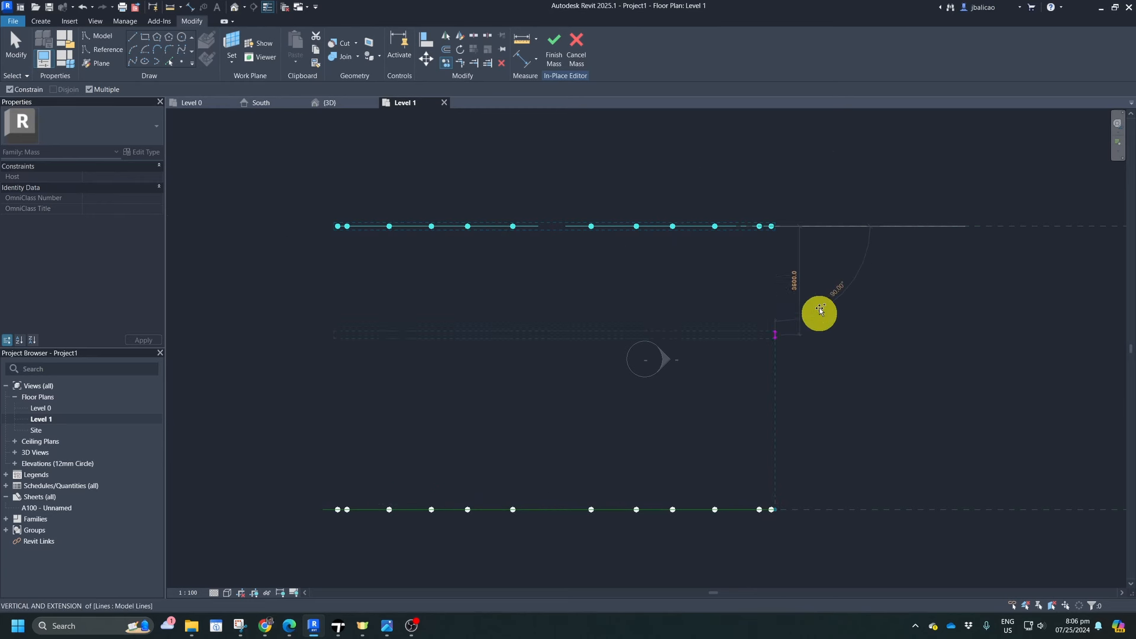
pyautogui.press('Escape')
pyautogui.moveTo(291, 489); pyautogui.dragTo(883, 577)
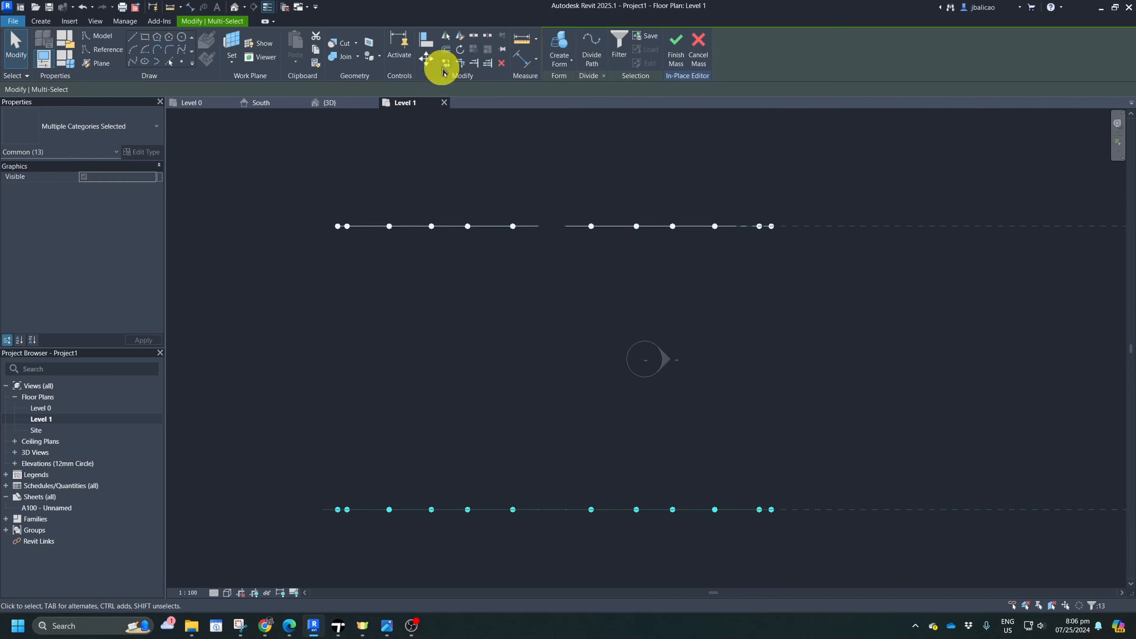
pyautogui.click(426, 58)
pyautogui.click(771, 510)
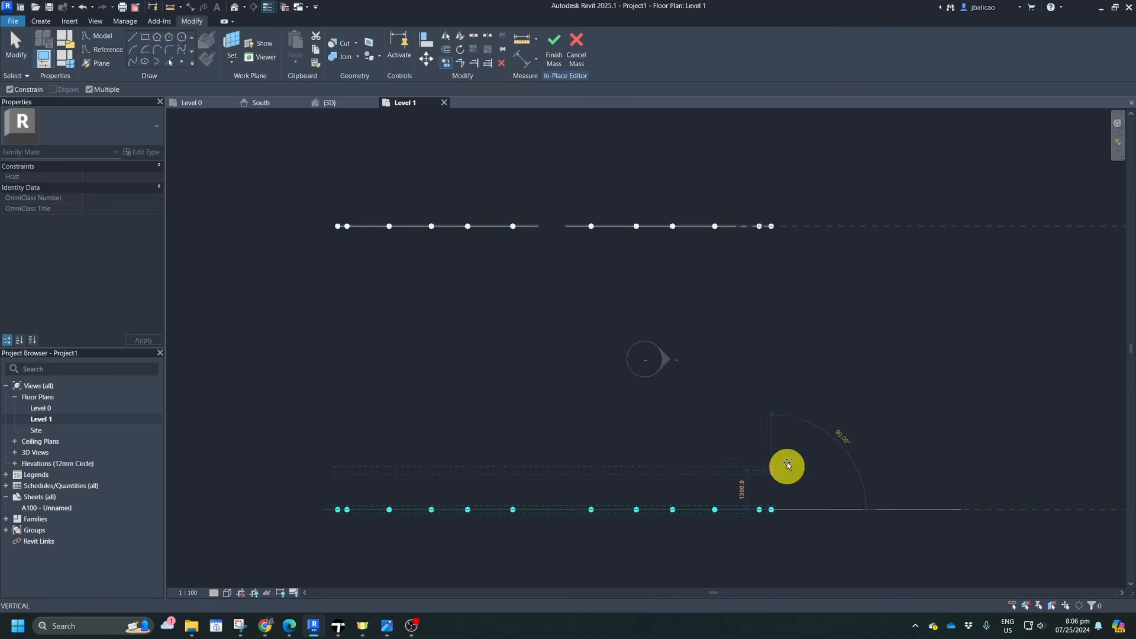
pyautogui.press('Escape')
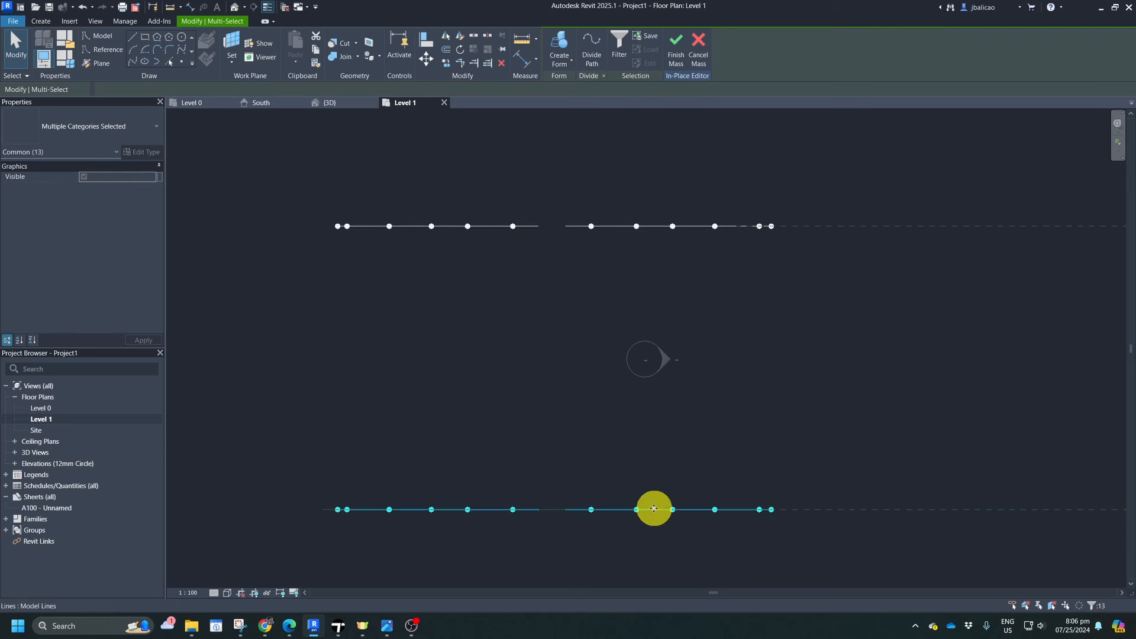
# - Try placing multiple unconstrained copies of the lower spline between the two existing ones, the first offset 2000 mm
pyautogui.click(447, 63)
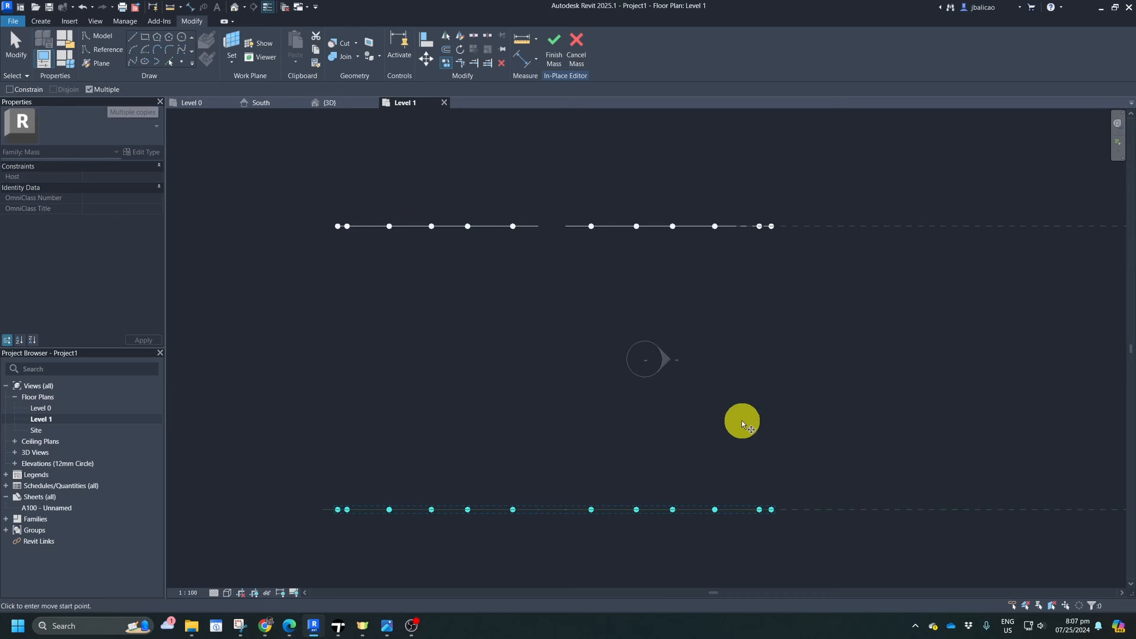
pyautogui.click(772, 508)
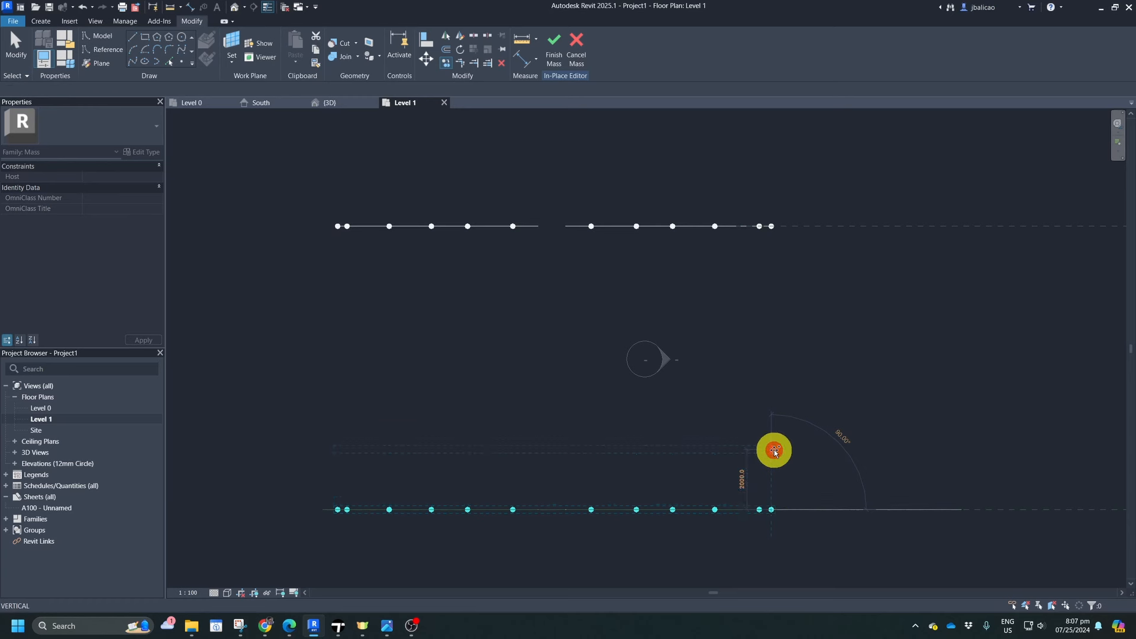
pyautogui.click(771, 449)
pyautogui.click(772, 391)
pyautogui.click(763, 322)
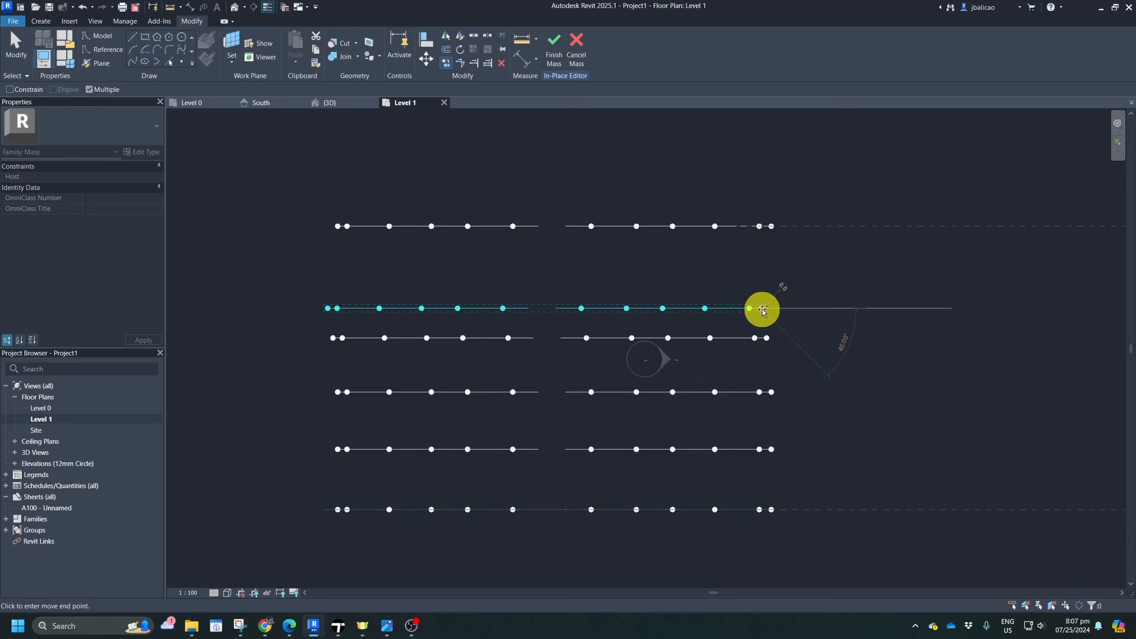
# - Undo the intermediate spline copies between the two outer splines
pyautogui.press('Escape')
pyautogui.hotkey('ctrl', 'z')
pyautogui.hotkey('ctrl', 'z')
pyautogui.hotkey('ctrl', 'z')
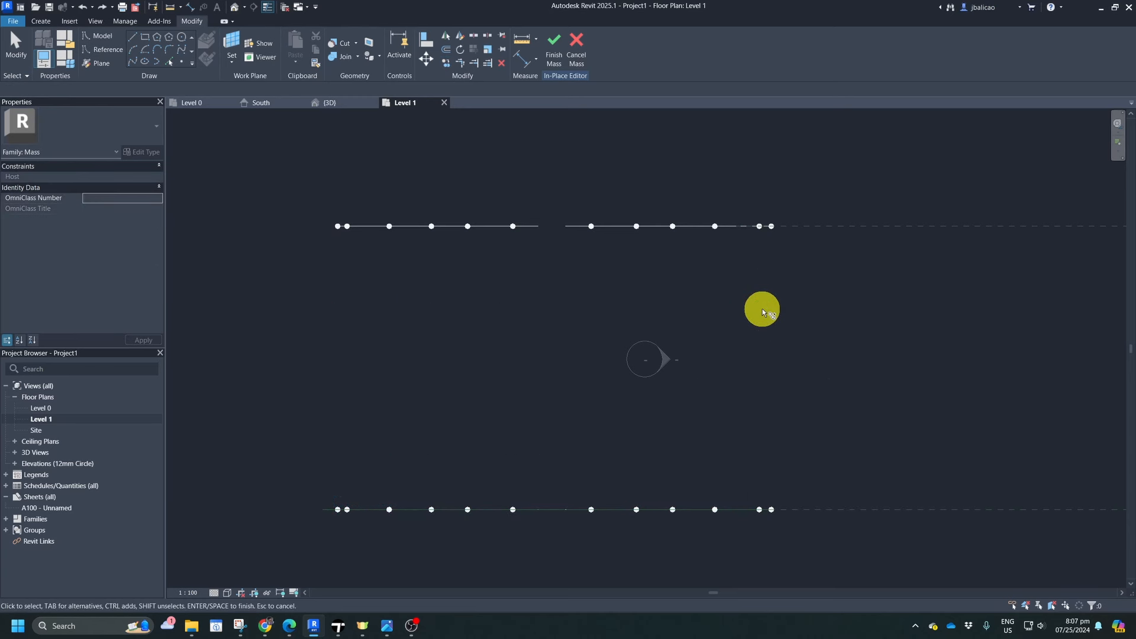
# - Try placing a copy of the lower spline with its points a short distance above it in plan, and delete that copy
pyautogui.moveTo(206, 438); pyautogui.dragTo(894, 599)
pyautogui.click(447, 64)
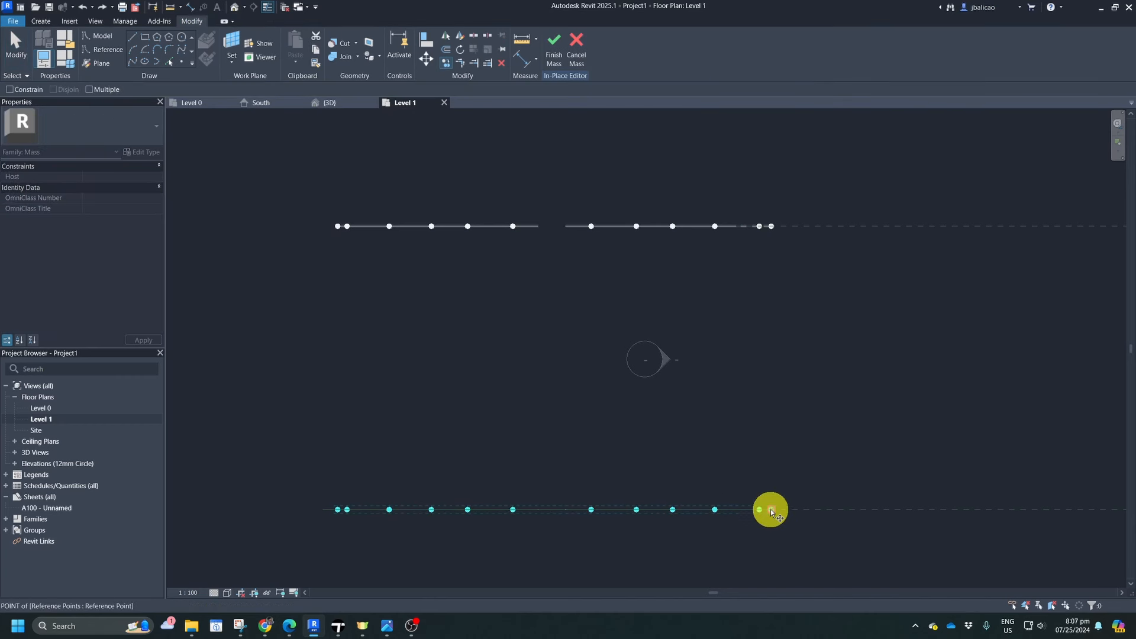
pyautogui.click(771, 437)
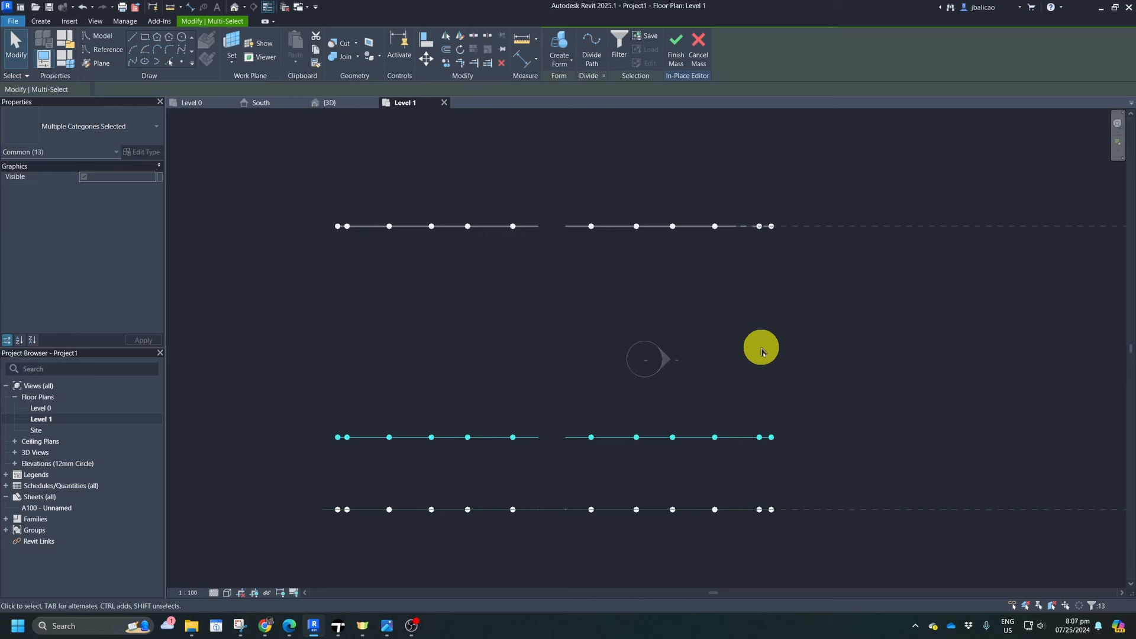
pyautogui.press('Delete')
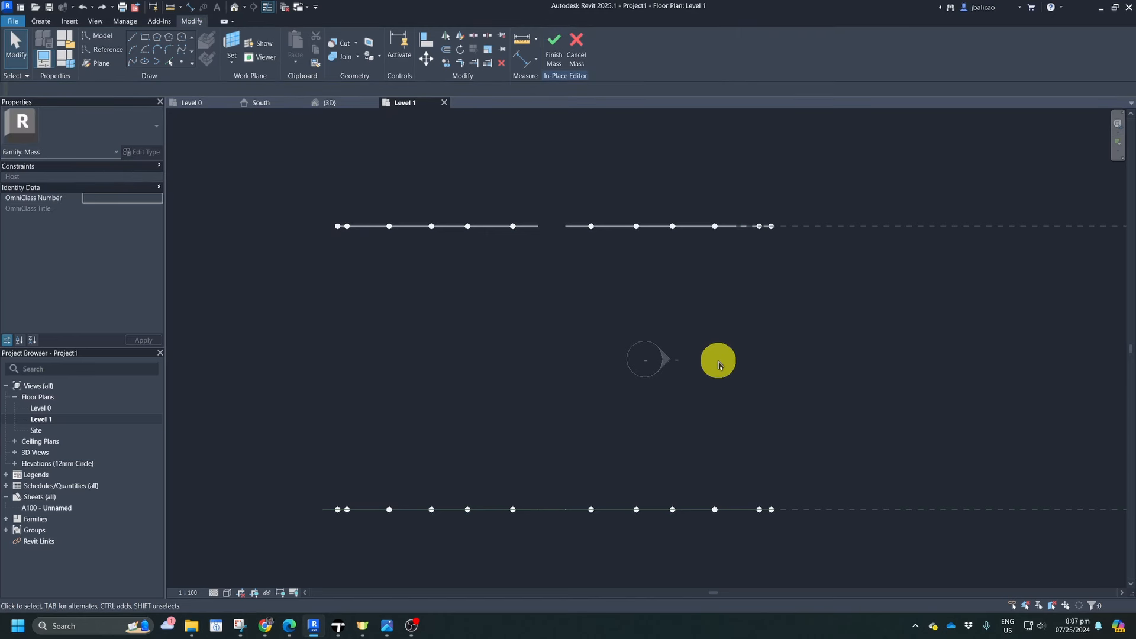
# - Create a surface form from the two splines in the 3D view and finish the in-place mass
pyautogui.click(331, 103)
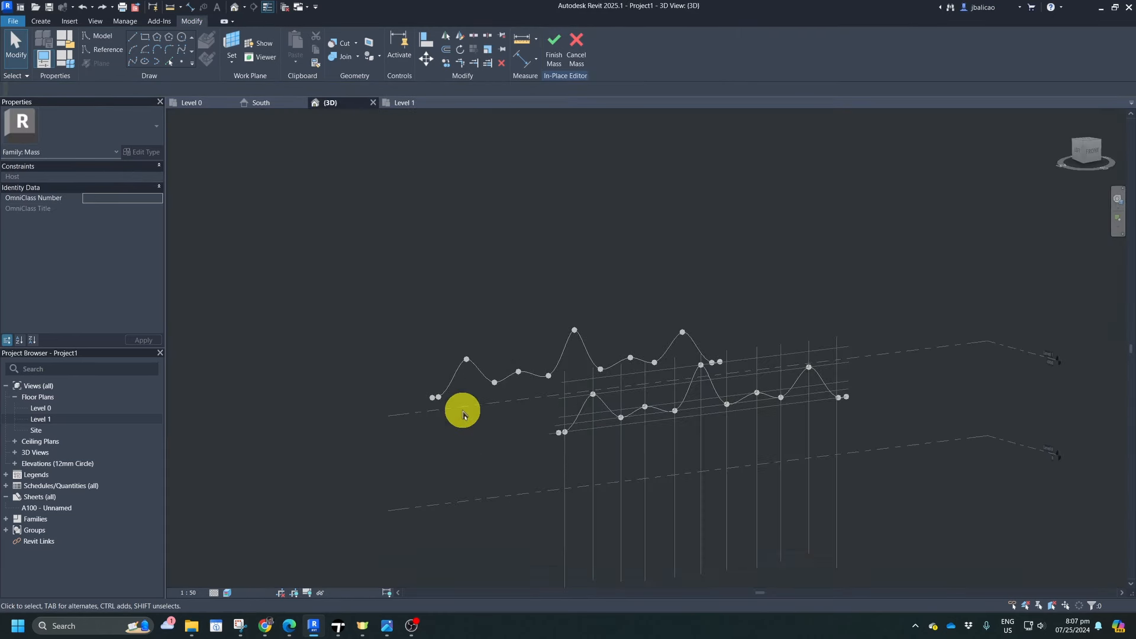
pyautogui.moveTo(561, 396); pyautogui.dragTo(548, 399, button='middle')
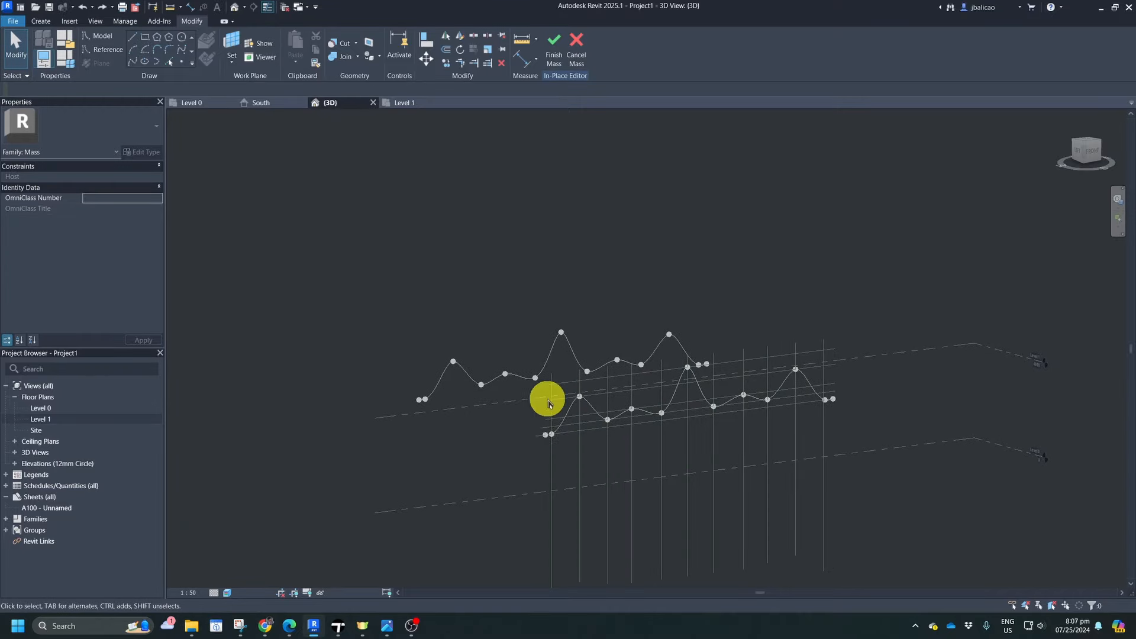
pyautogui.moveTo(354, 283); pyautogui.dragTo(895, 464)
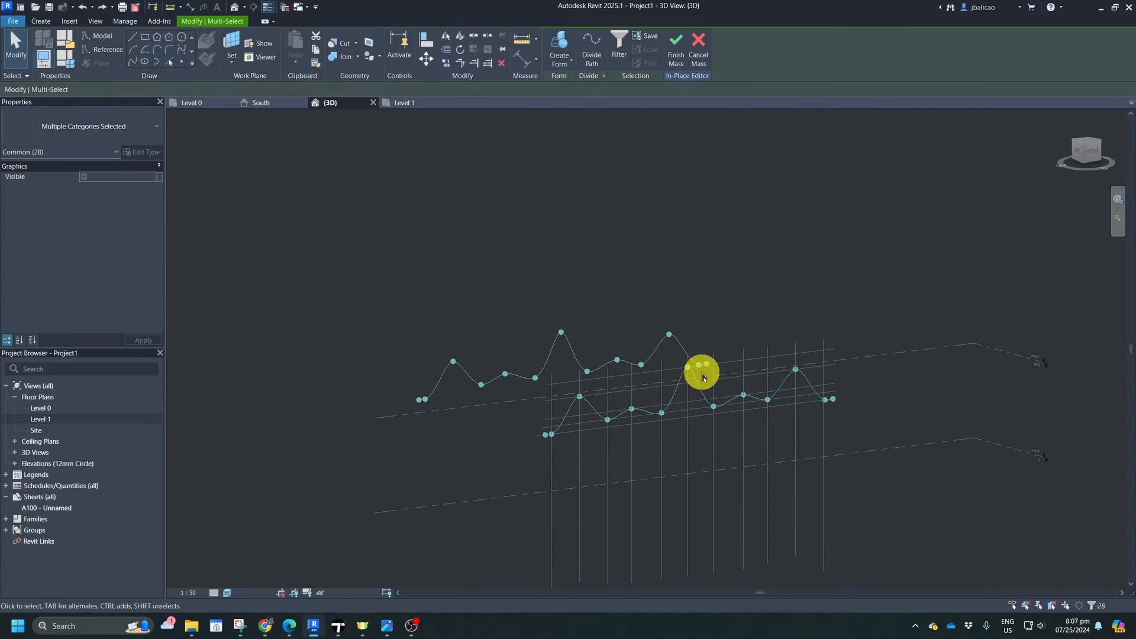
pyautogui.click(560, 47)
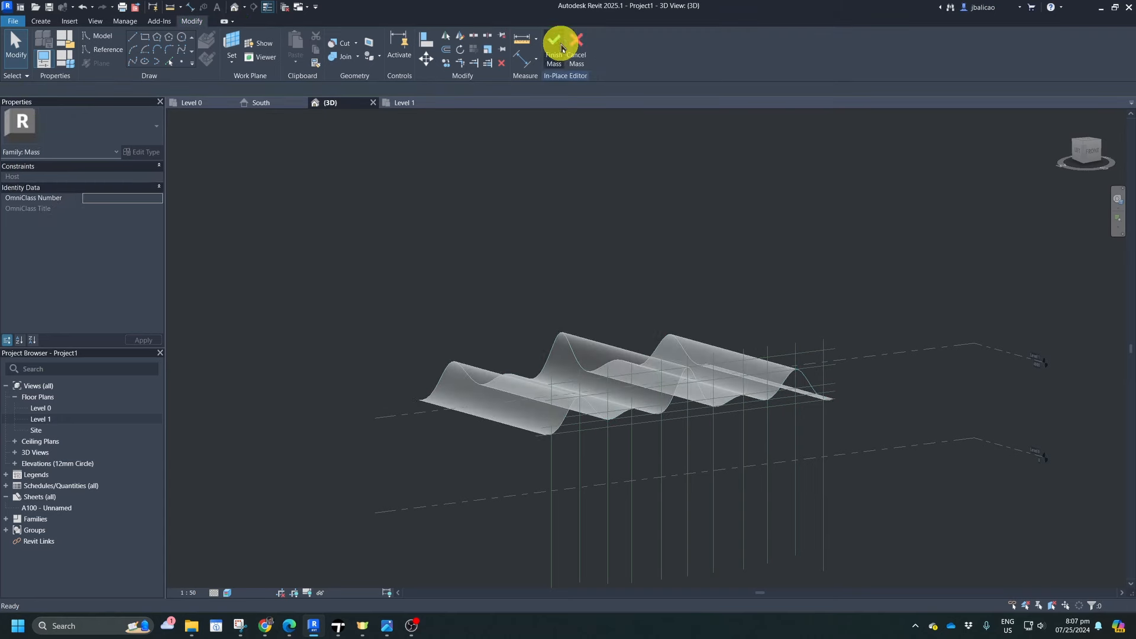
pyautogui.scroll(5, 689, 382)
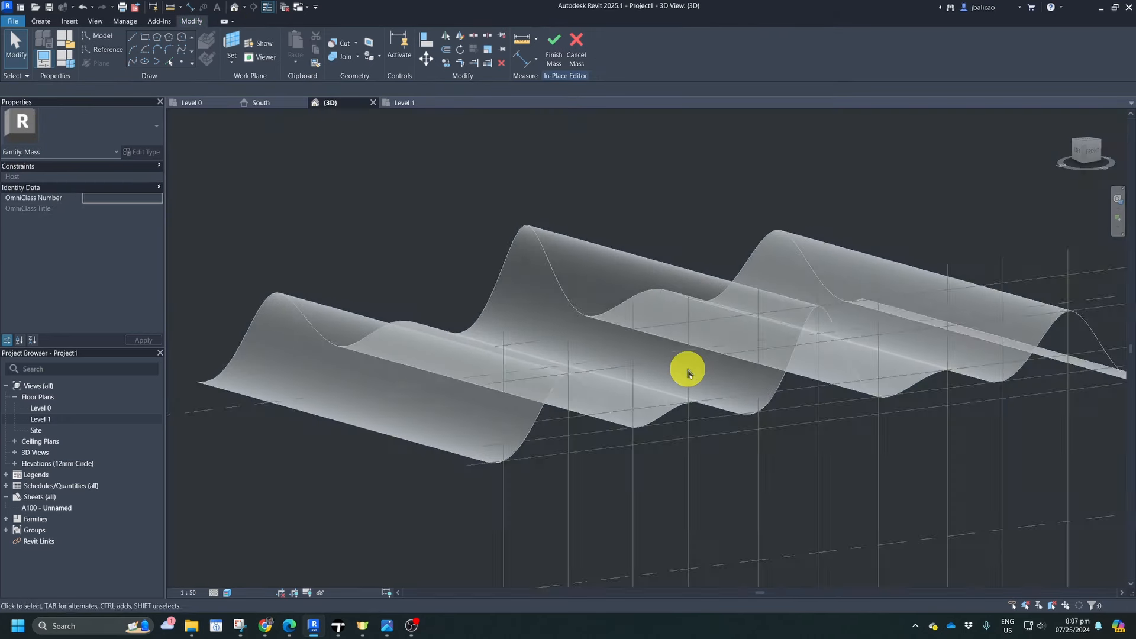
pyautogui.scroll(-1, 689, 373)
pyautogui.click(559, 56)
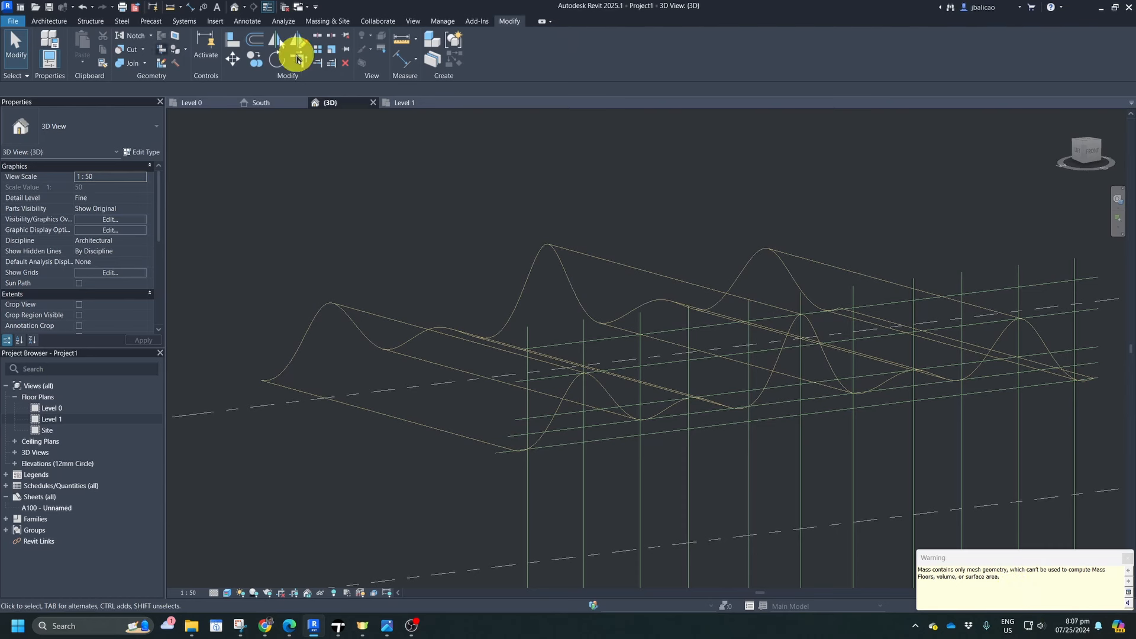
# - Try to create a roof by face on the wavy mass surface with the Roof_Generic-400mm type
pyautogui.click(326, 22)
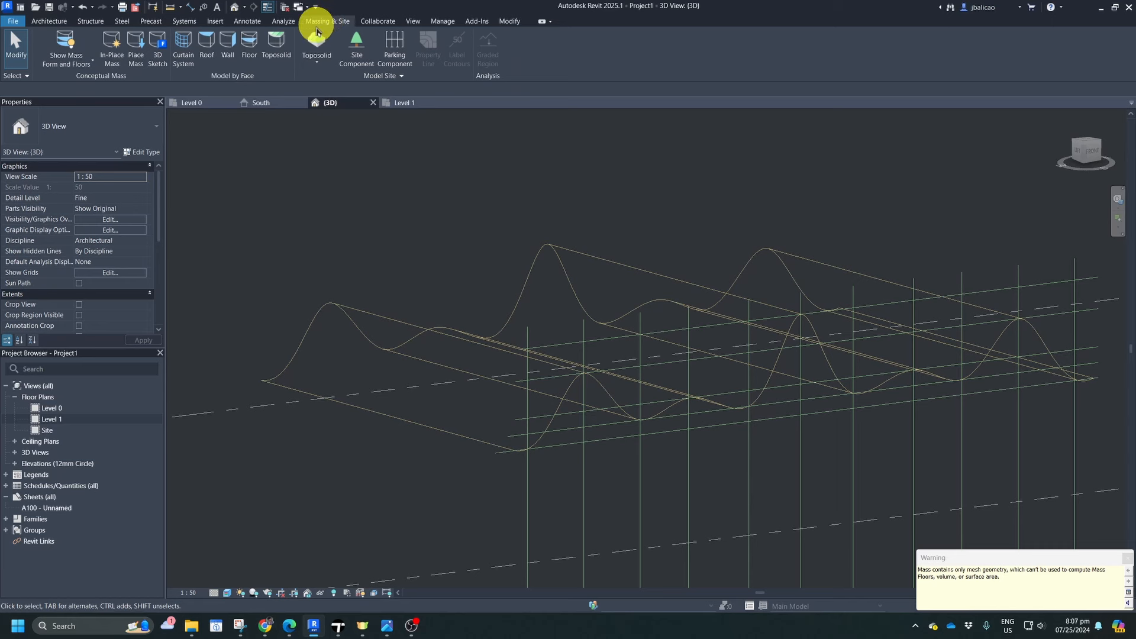
pyautogui.click(206, 47)
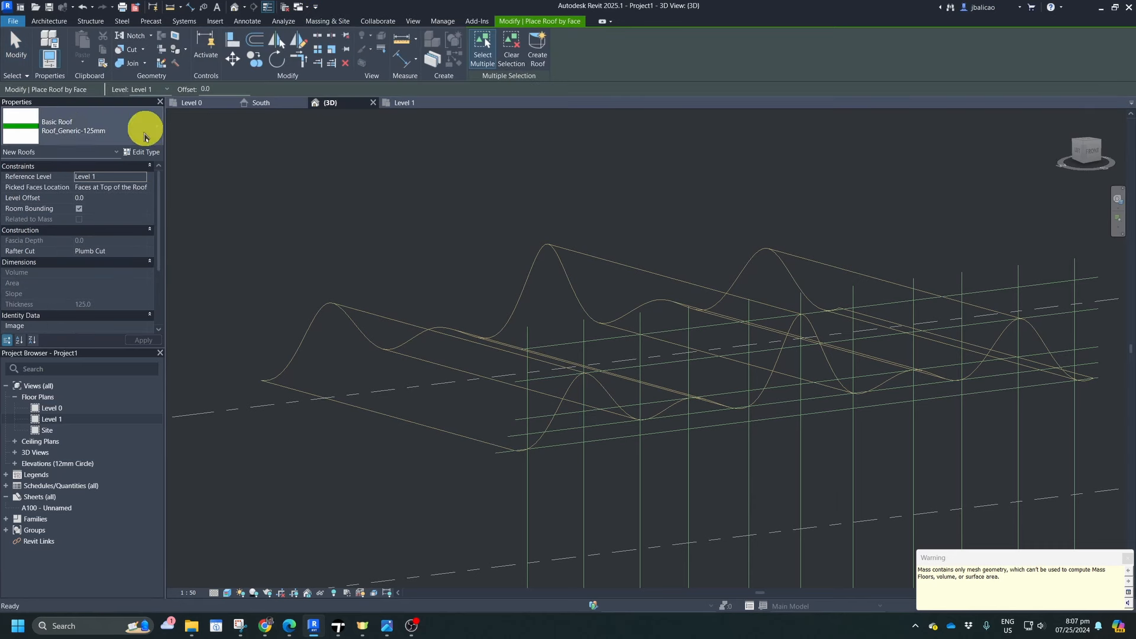
pyautogui.click(64, 128)
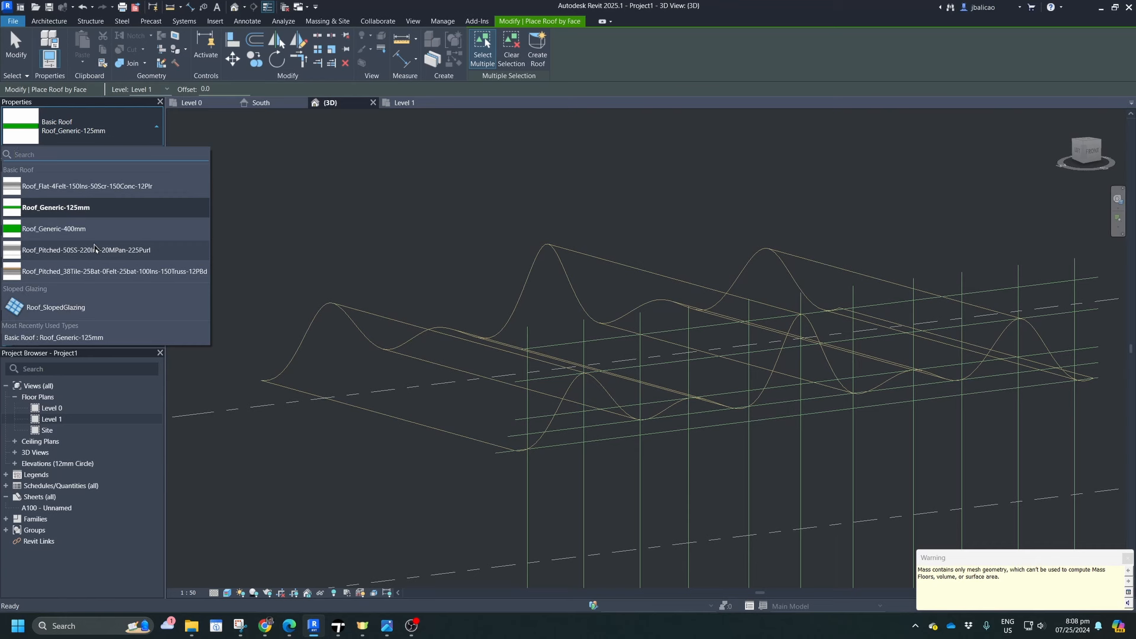
pyautogui.click(62, 235)
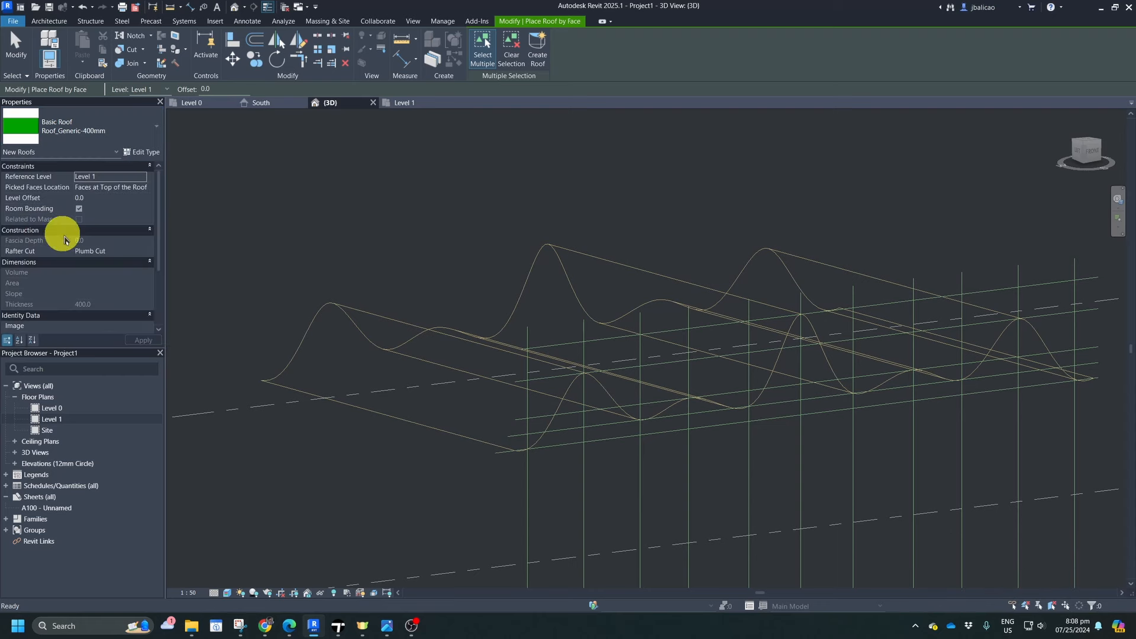
pyautogui.click(576, 381)
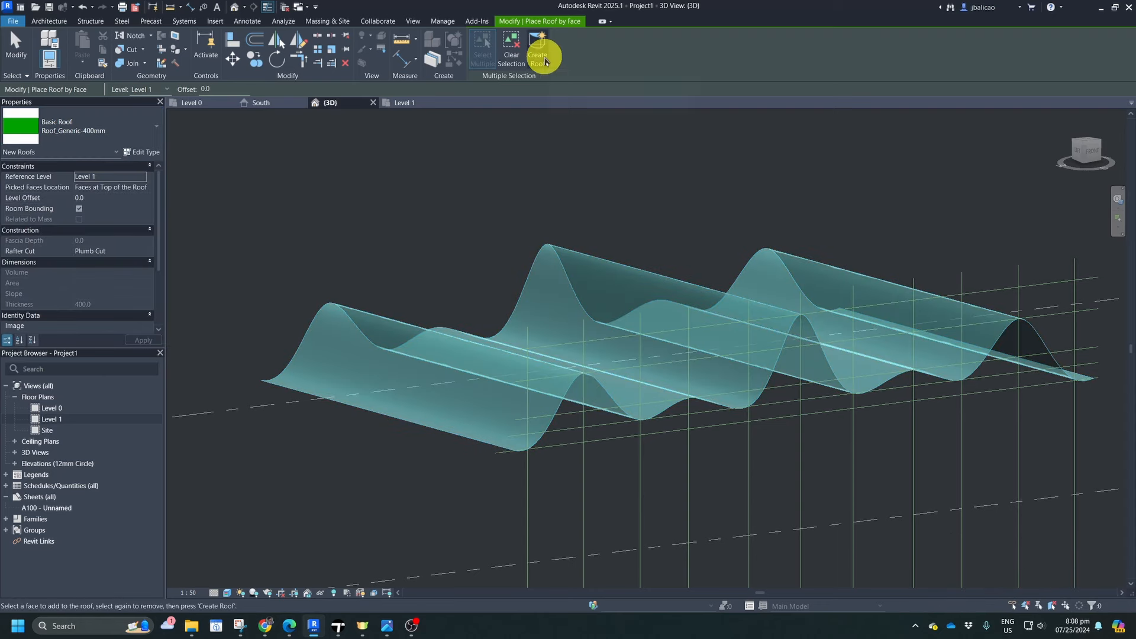
pyautogui.click(545, 61)
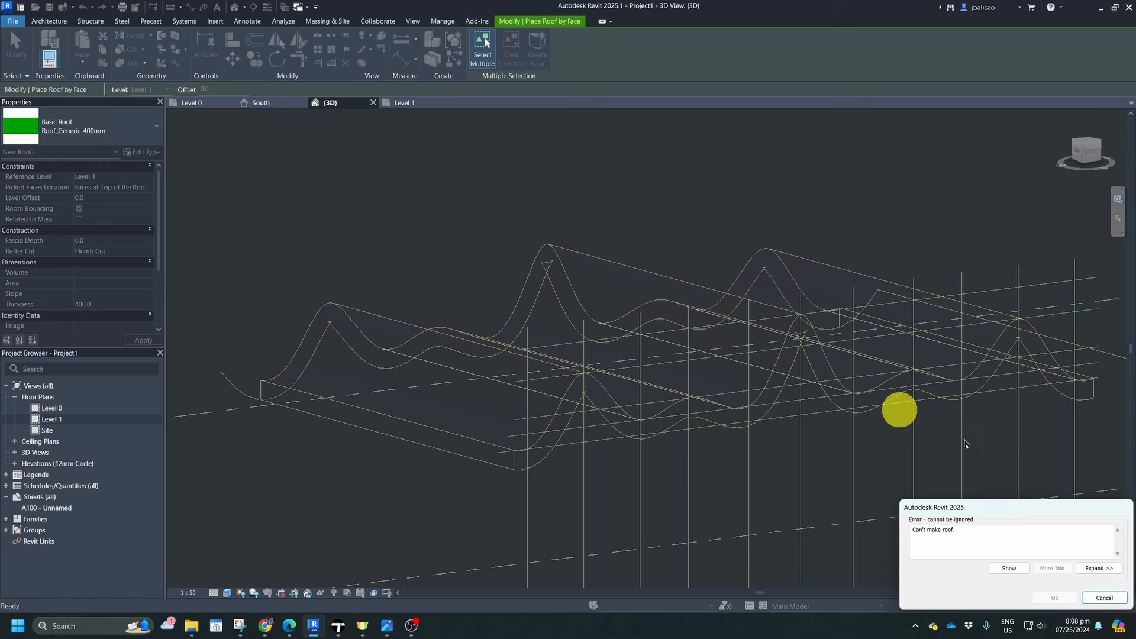
pyautogui.click(1102, 598)
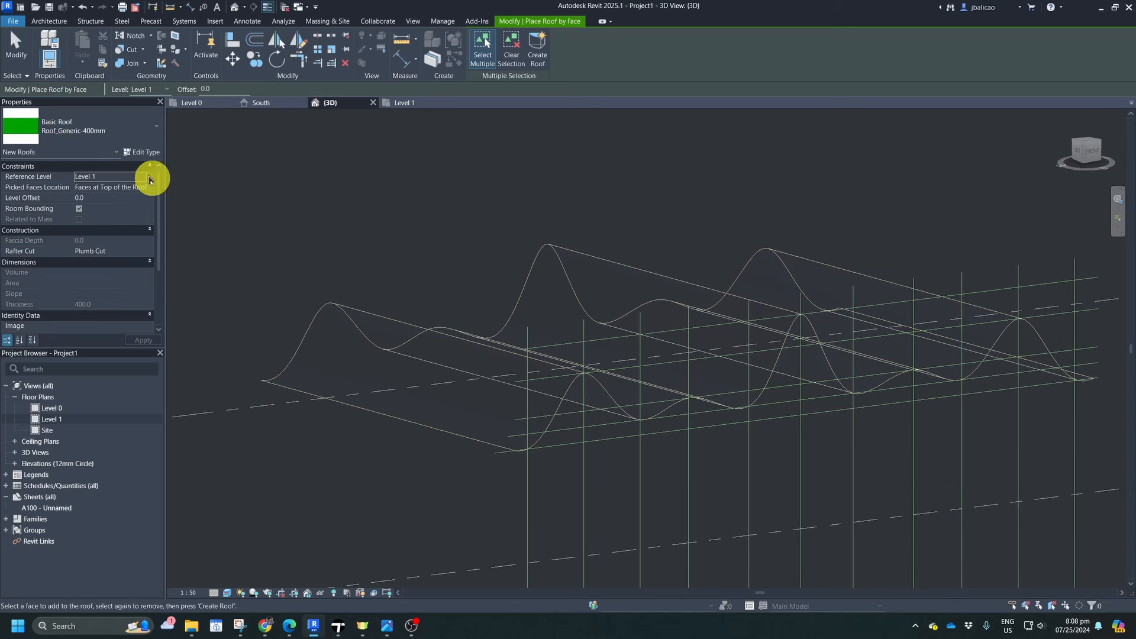
# - Create a roof by face on the wavy mass surface with the Roof_Generic-125mm type, and leave the roof command
pyautogui.click(144, 127)
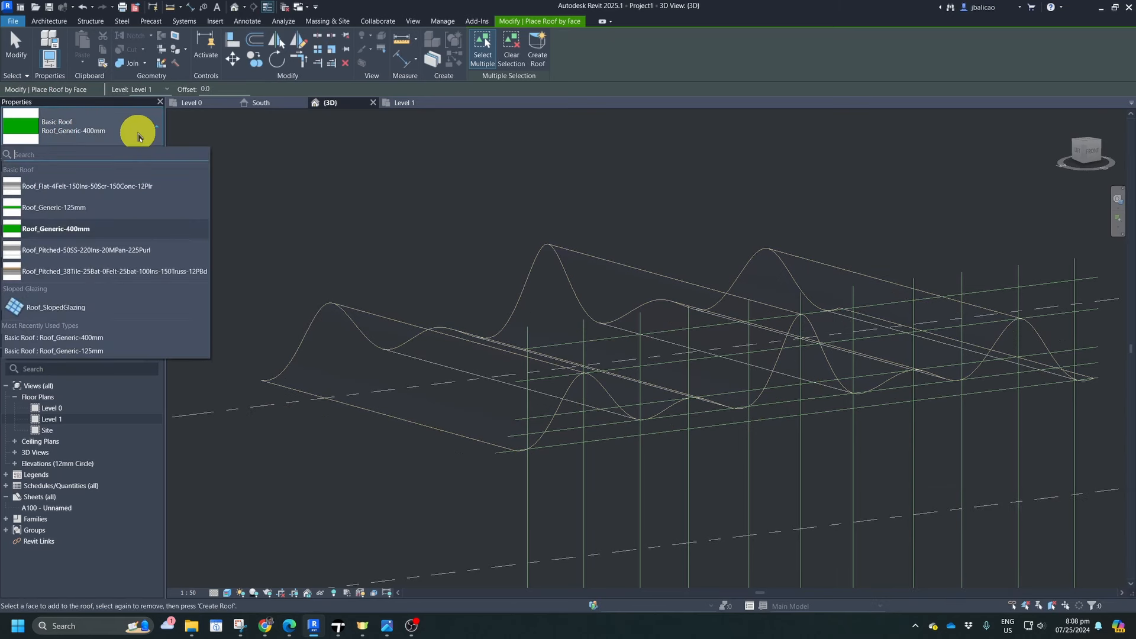
pyautogui.click(92, 209)
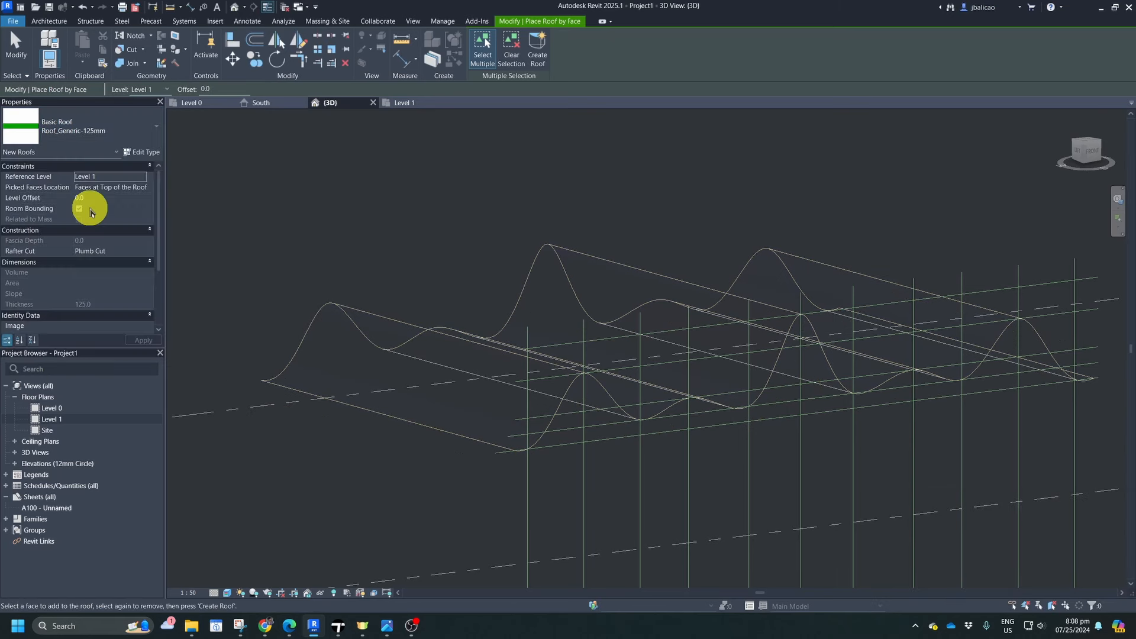
pyautogui.click(574, 289)
pyautogui.click(537, 53)
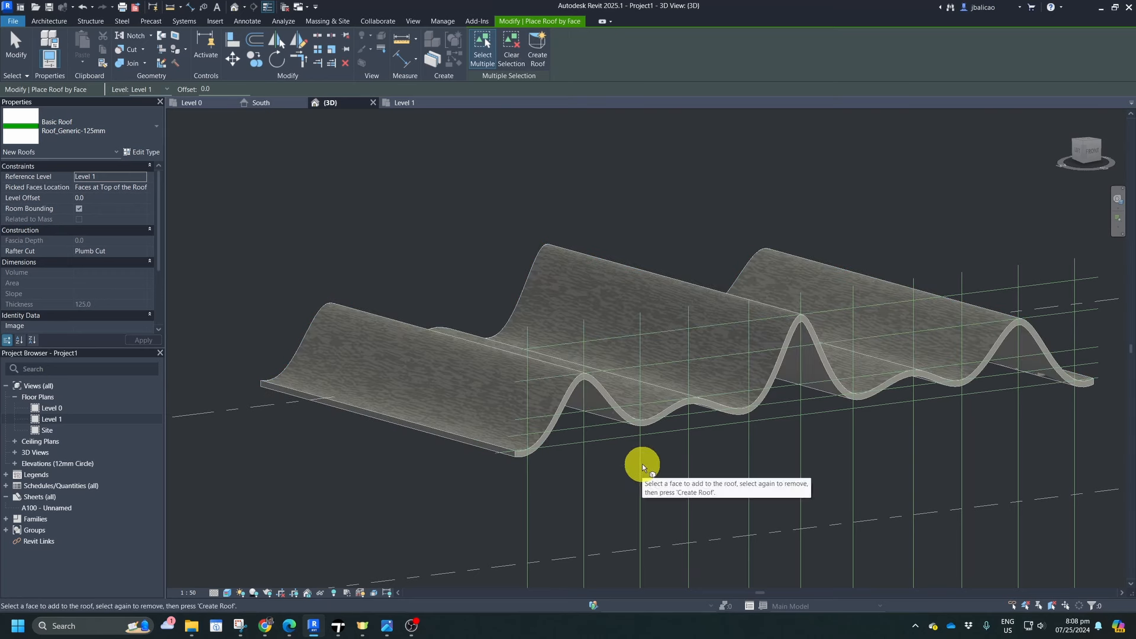
pyautogui.keyDown('shift'); pyautogui.moveTo(712, 490); pyautogui.dragTo(685, 502, button='middle'); pyautogui.keyUp('shift')
pyautogui.scroll(5, 570, 427)
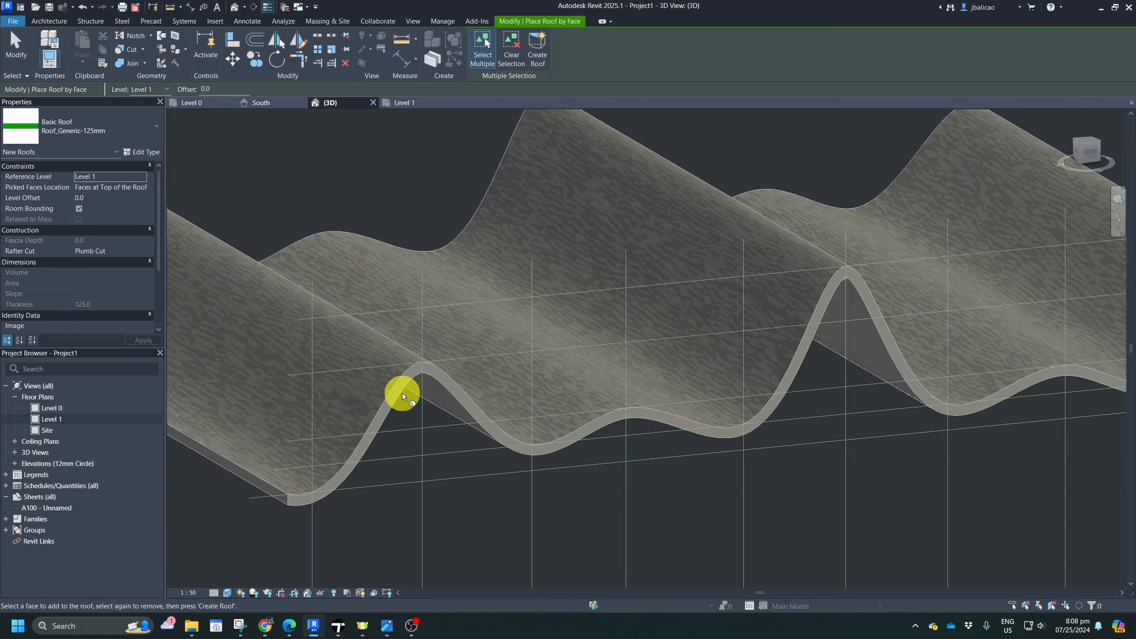
pyautogui.scroll(6, 414, 414)
pyautogui.scroll(-8, 430, 438)
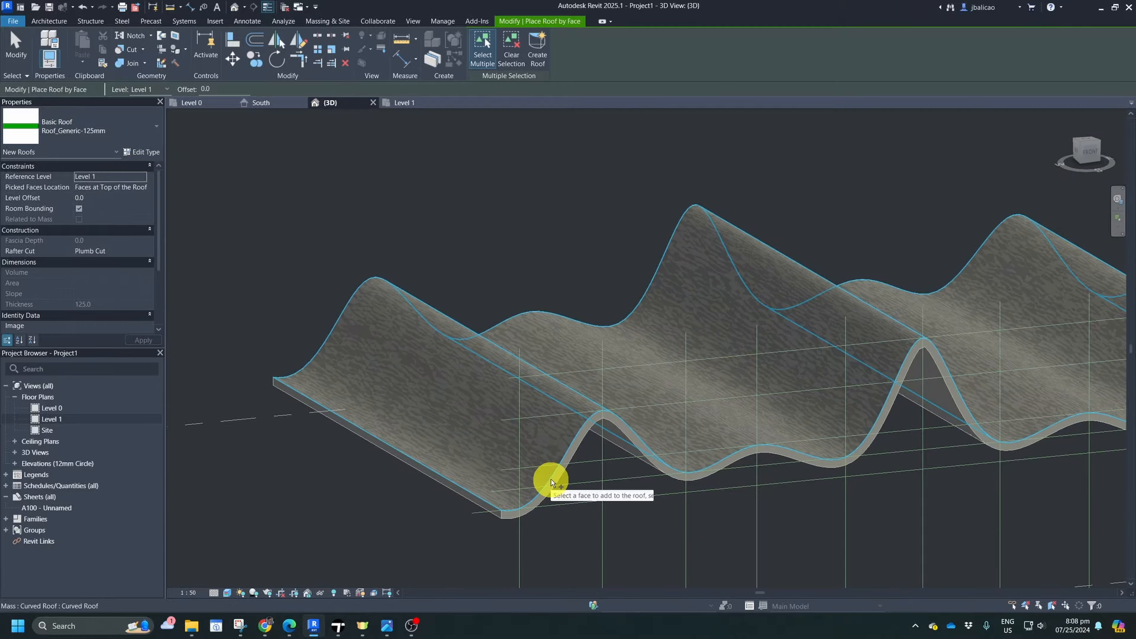
pyautogui.click(551, 480)
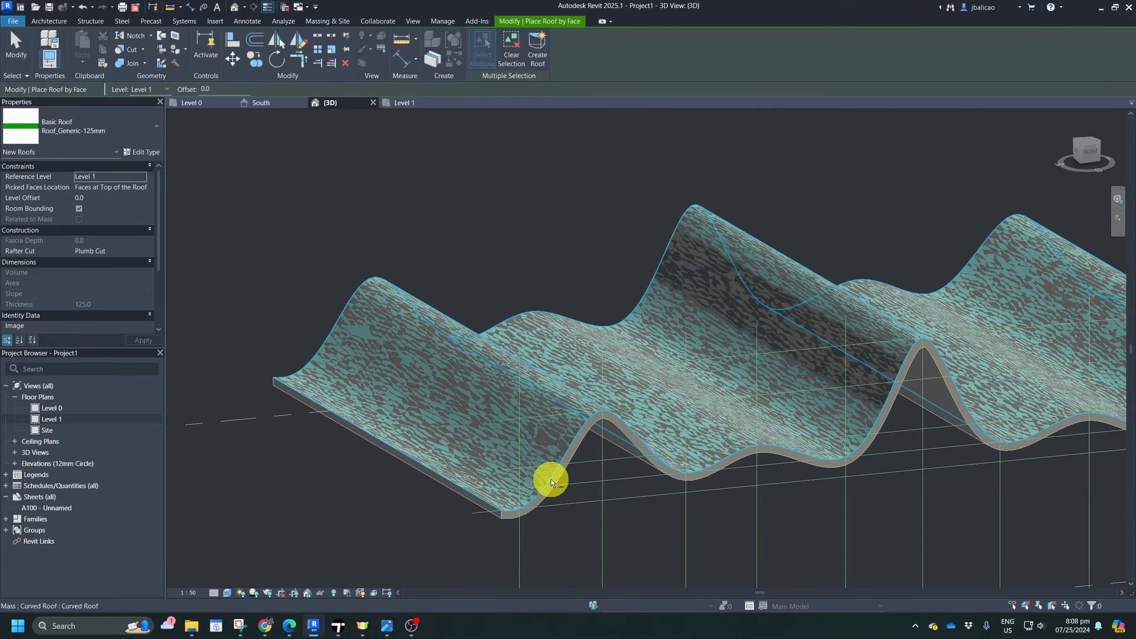
pyautogui.press('Escape')
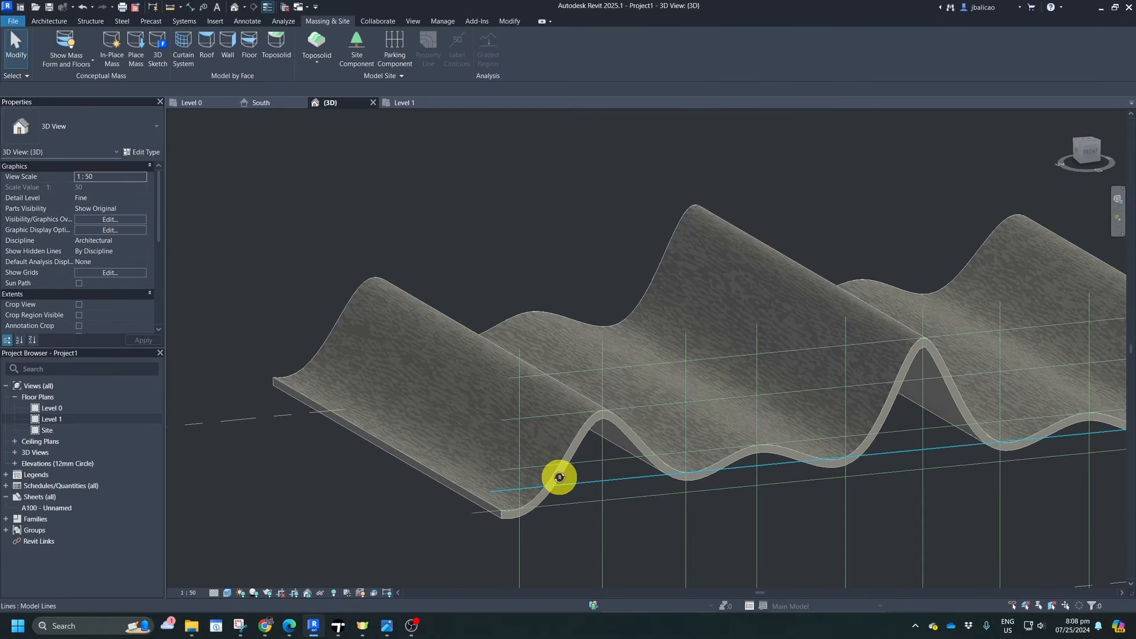
# - Examine the new wavy roof in the 3D view by selecting it at its front edge and along its first crest
pyautogui.click(556, 474)
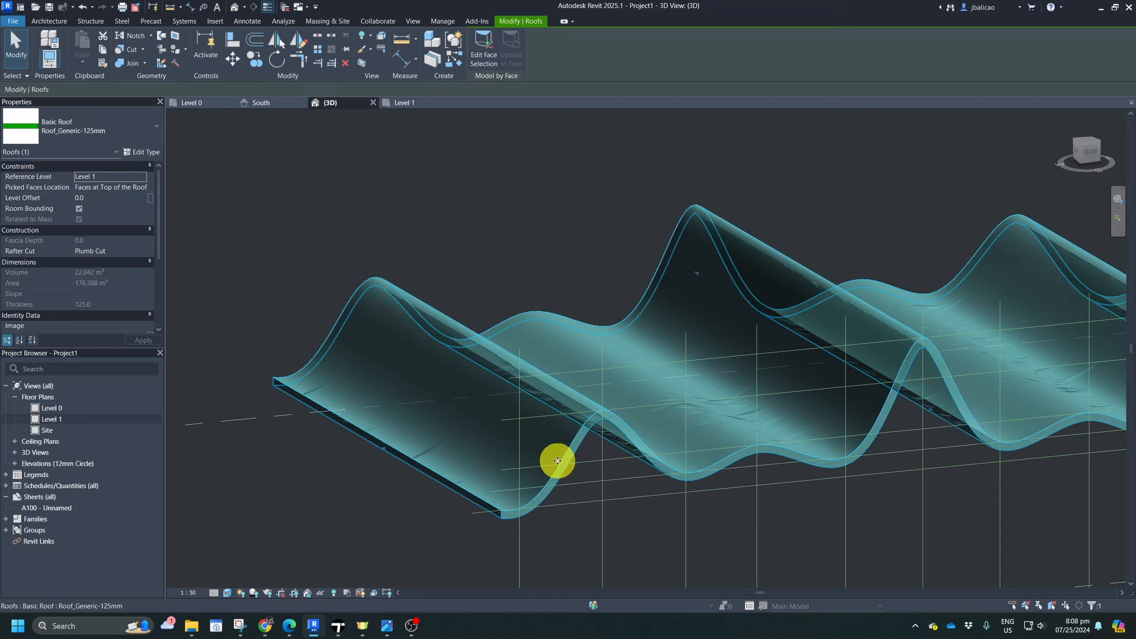
pyautogui.press('Escape')
pyautogui.click(562, 460)
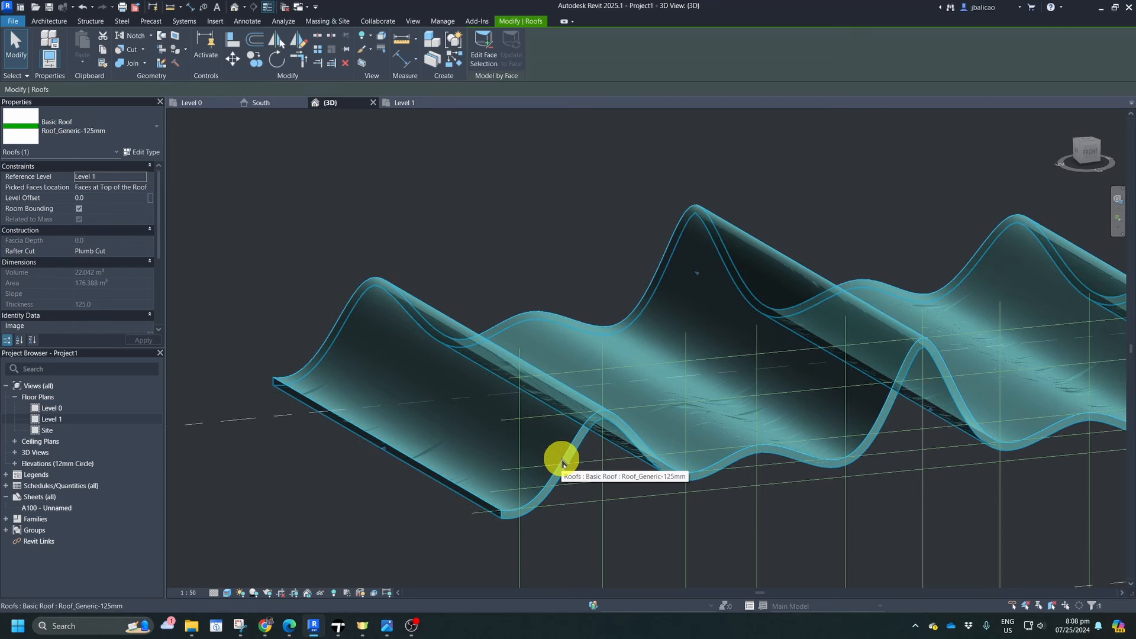
pyautogui.press('Escape')
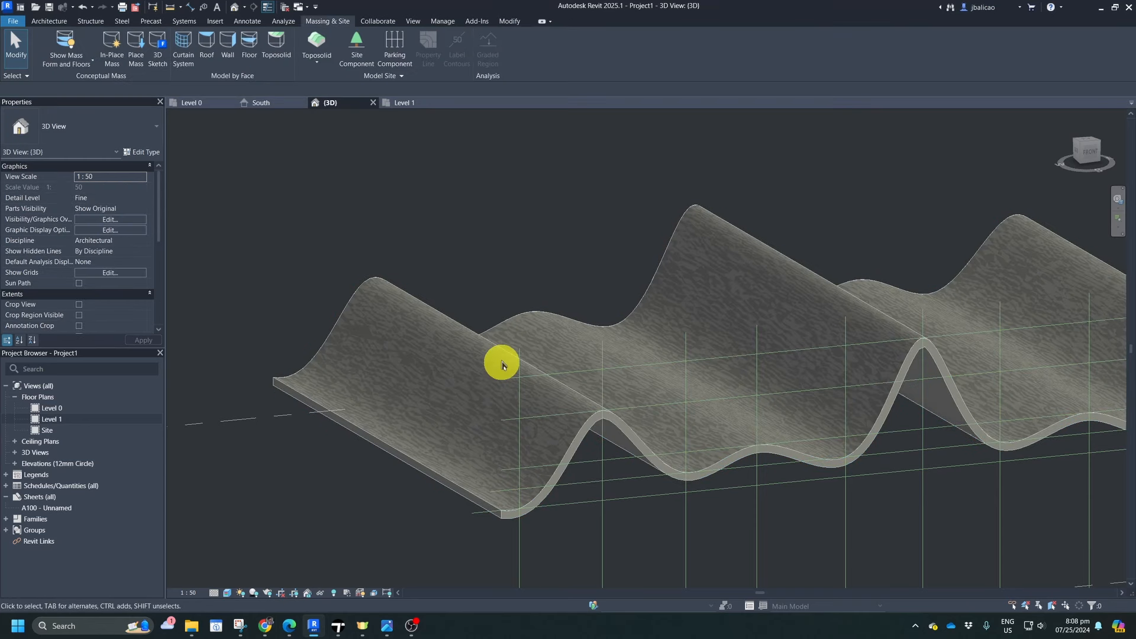
pyautogui.click(451, 322)
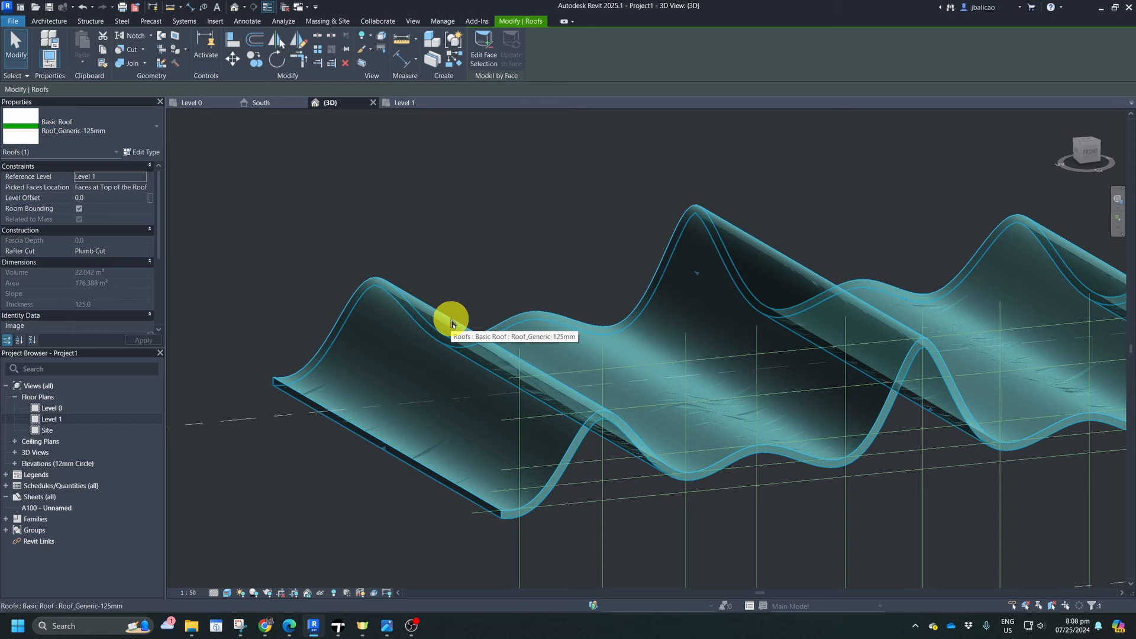
pyautogui.click(451, 322)
pyautogui.click(501, 277)
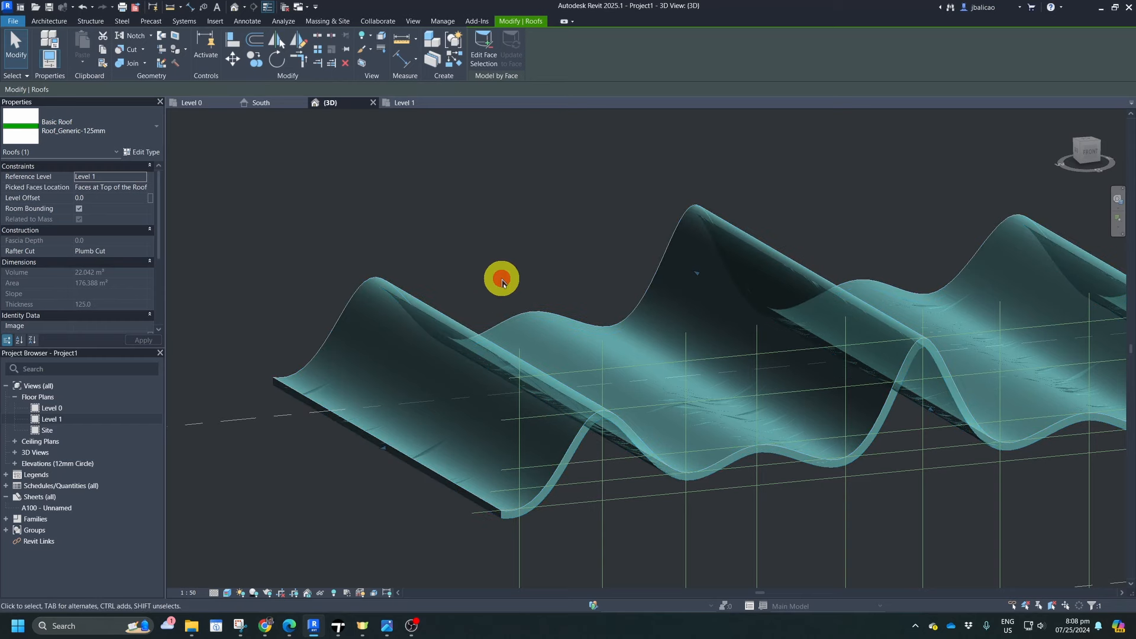
# - Examine the roof in the Level 1 and Level 0 plans and its profile in the South elevation, and return to the 3D view
pyautogui.click(406, 103)
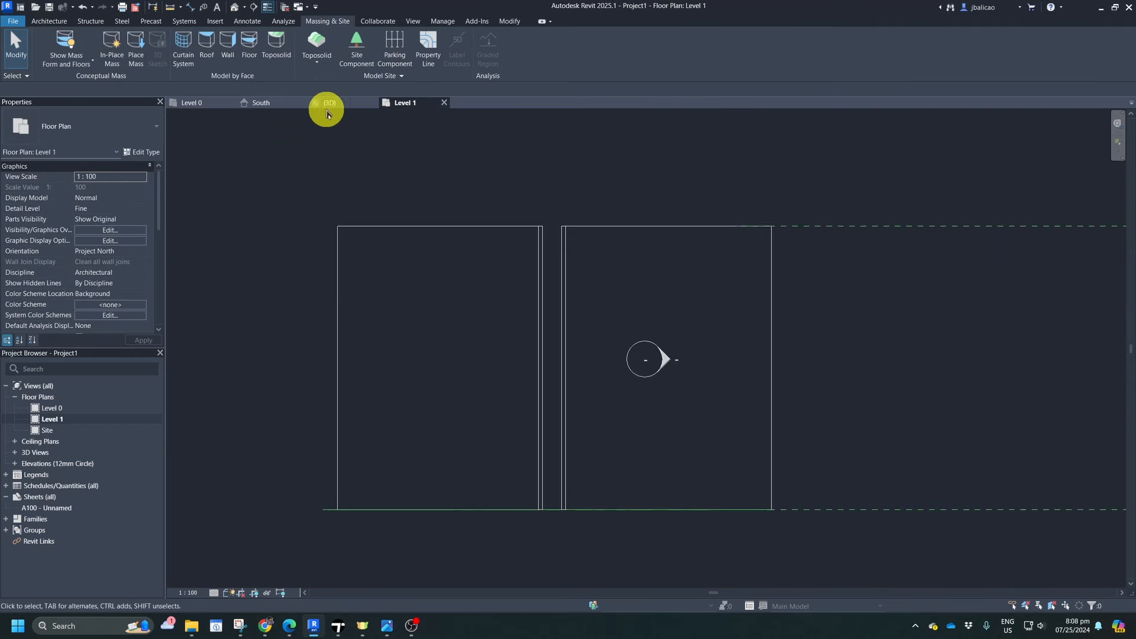
pyautogui.click(196, 103)
pyautogui.click(263, 102)
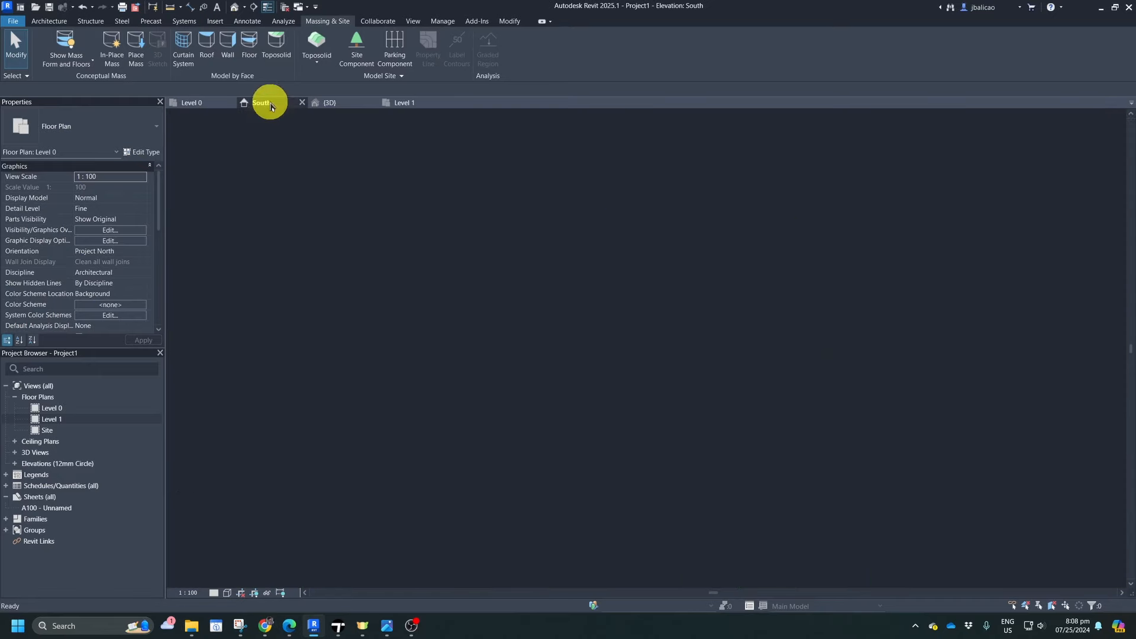
pyautogui.click(386, 276)
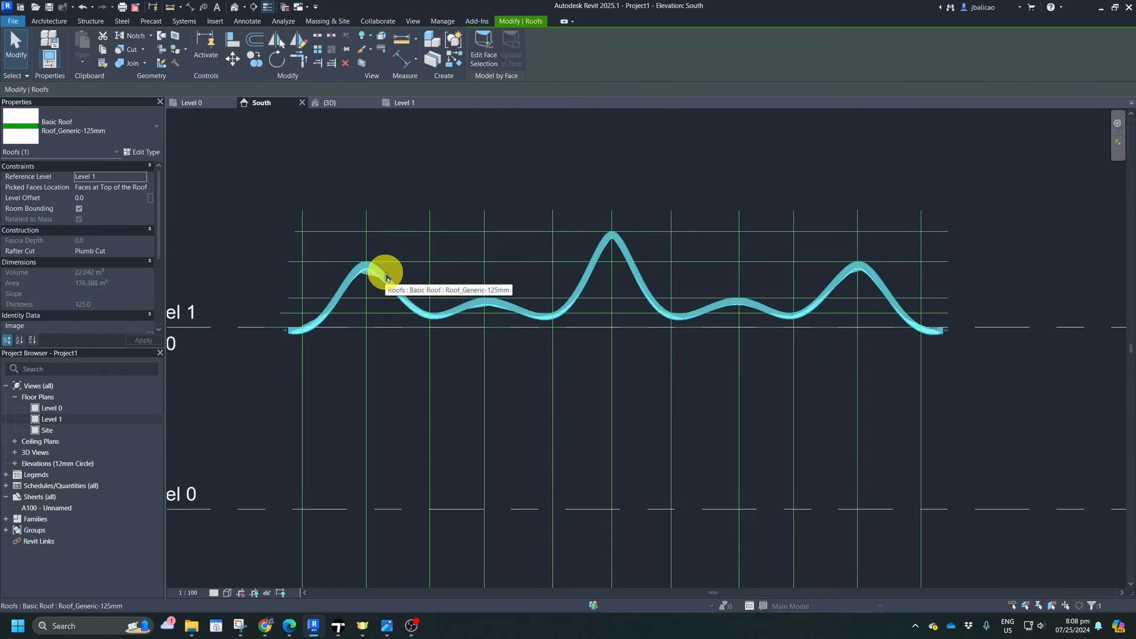
pyautogui.scroll(5, 287, 342)
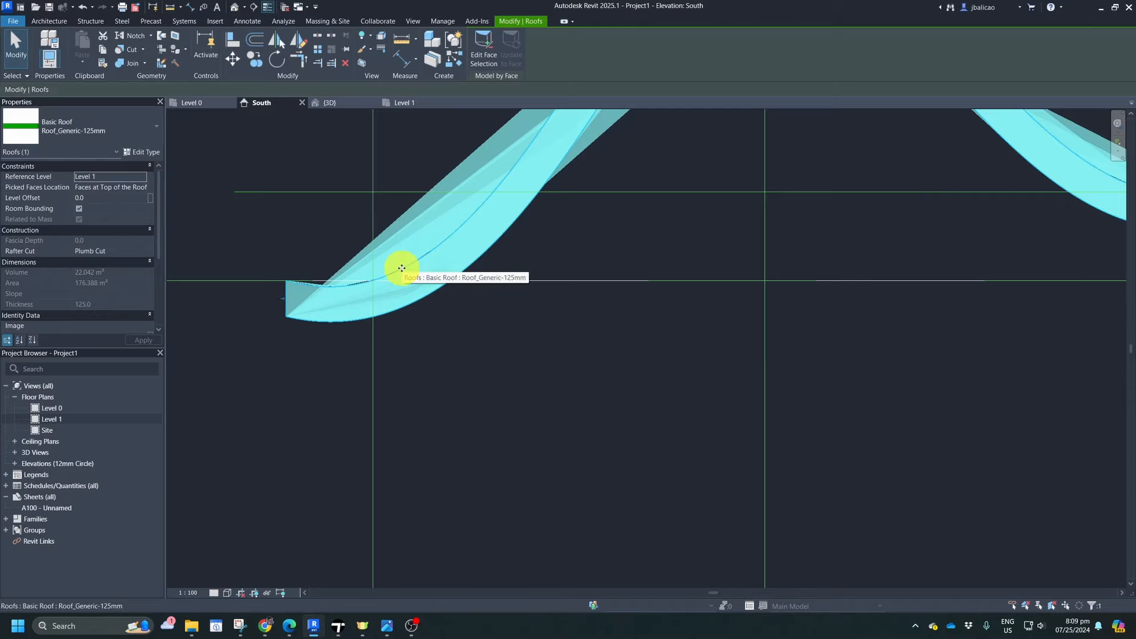
pyautogui.scroll(-5, 402, 268)
pyautogui.click(560, 419)
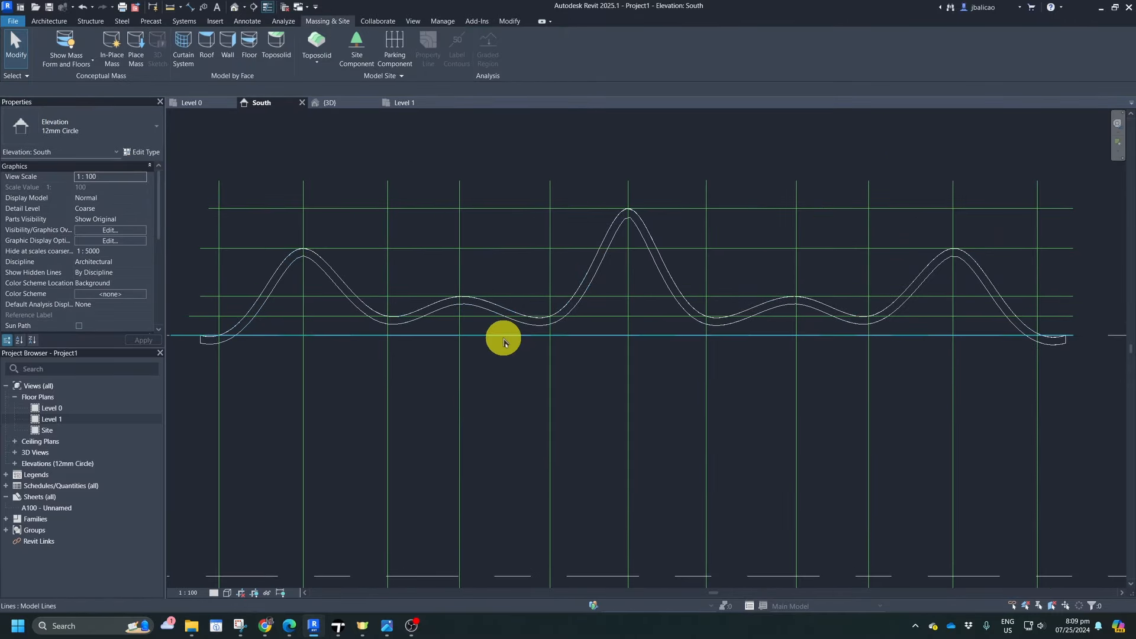
pyautogui.click(403, 104)
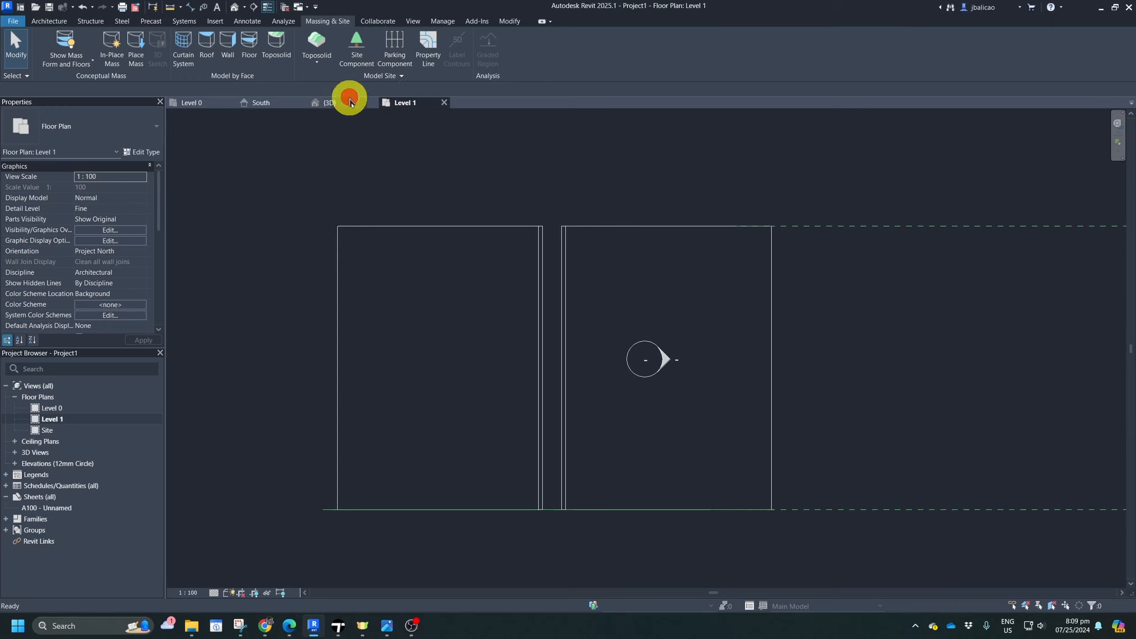
pyautogui.click(330, 103)
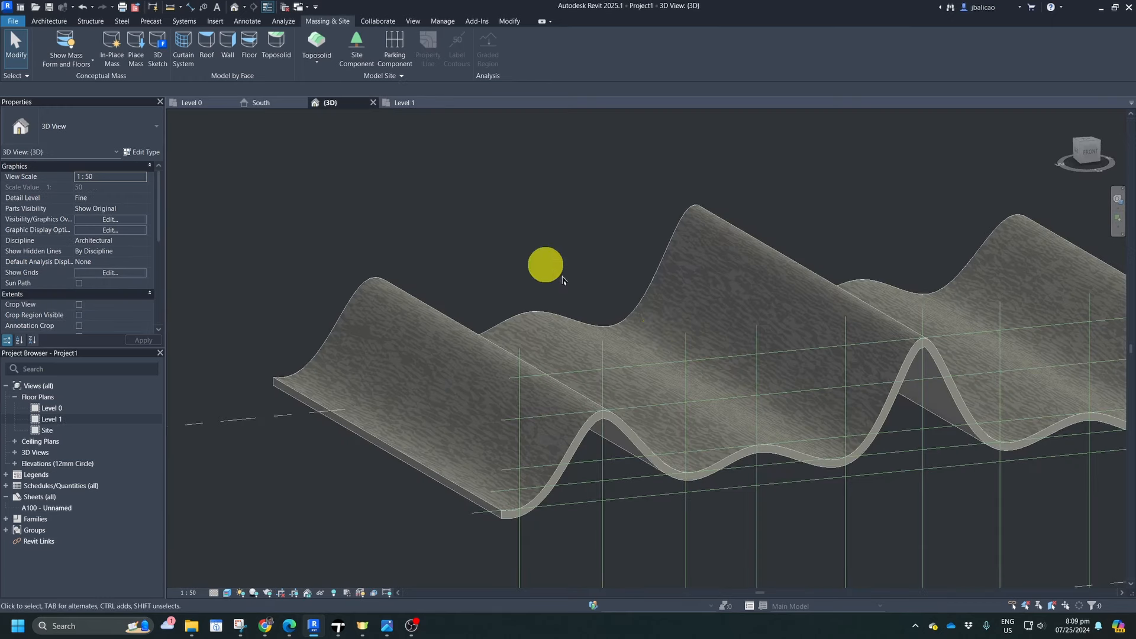
# - Hide the Roof_Generic-125mm wavy roof element in the 3D view
pyautogui.click(639, 310)
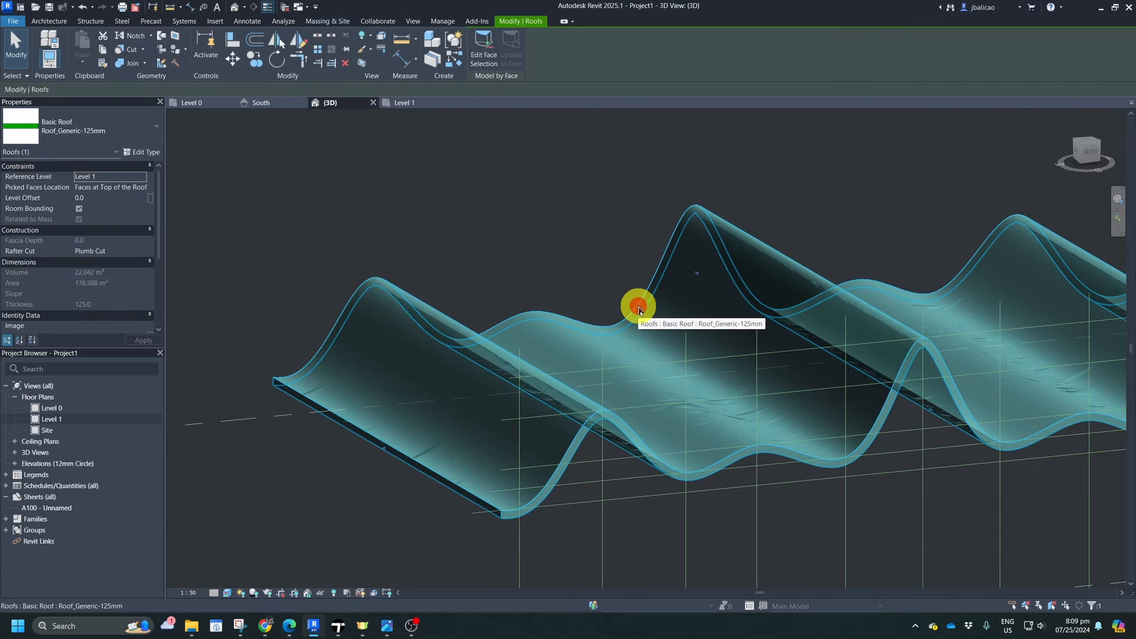
pyautogui.rightClick(639, 310)
pyautogui.moveTo(714, 361)
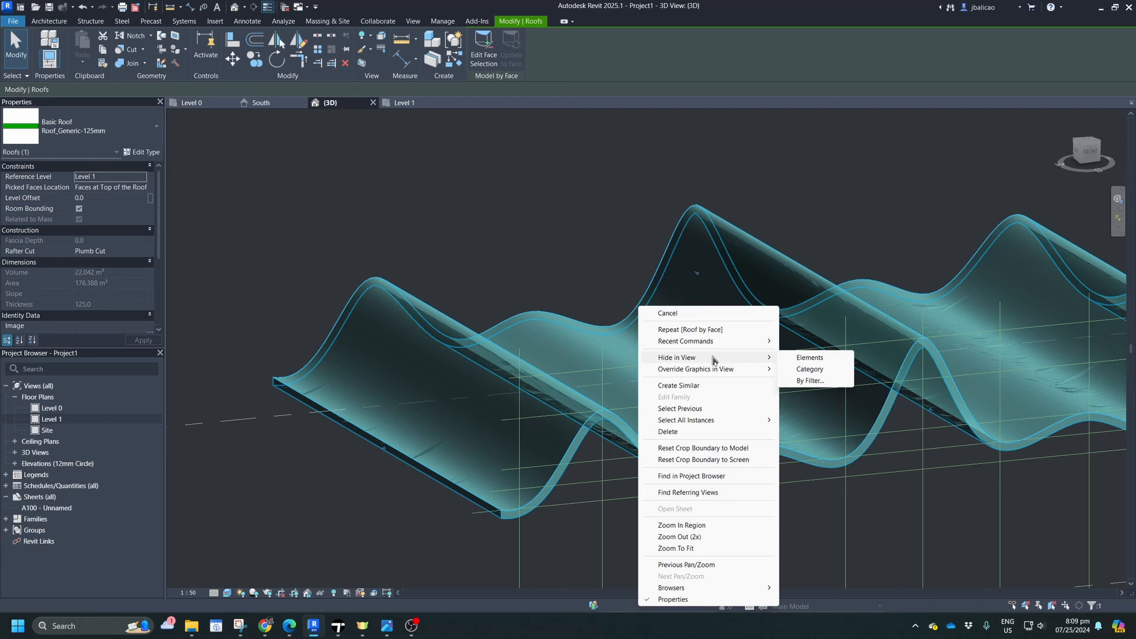
pyautogui.click(820, 358)
# - Open the wavy mass for in-place editing and divide its form surface with a UV grid
pyautogui.click(625, 424)
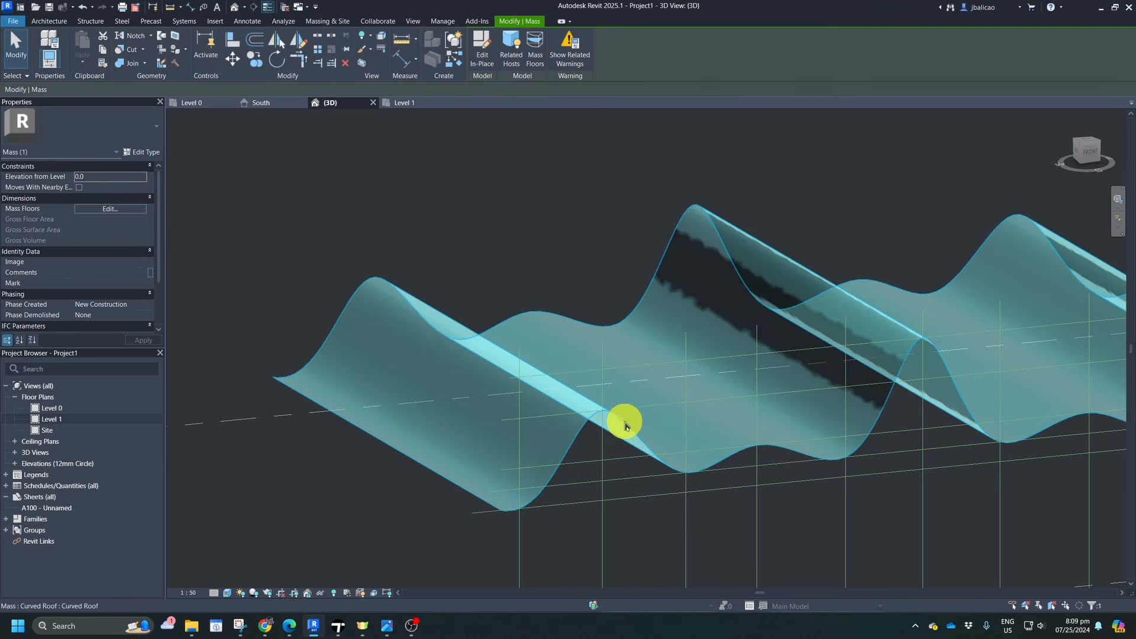
pyautogui.click(479, 58)
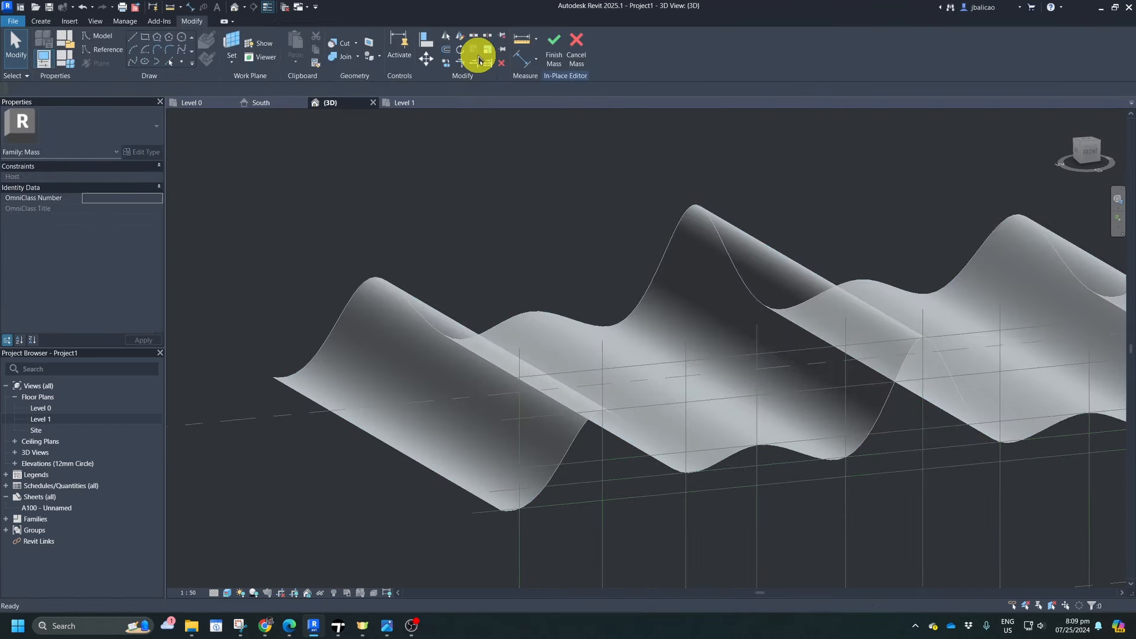
pyautogui.click(651, 284)
pyautogui.click(534, 258)
pyautogui.scroll(-3, 606, 284)
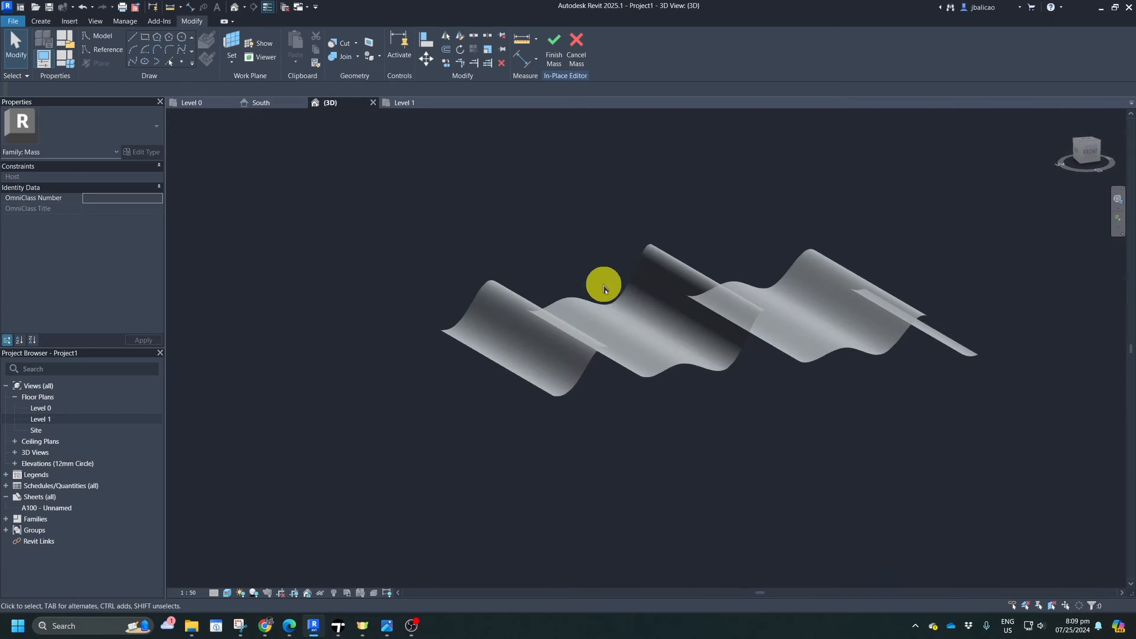
pyautogui.moveTo(348, 194); pyautogui.dragTo(1004, 424)
pyautogui.moveTo(452, 172); pyautogui.dragTo(1048, 473)
pyautogui.moveTo(405, 203); pyautogui.dragTo(1052, 472)
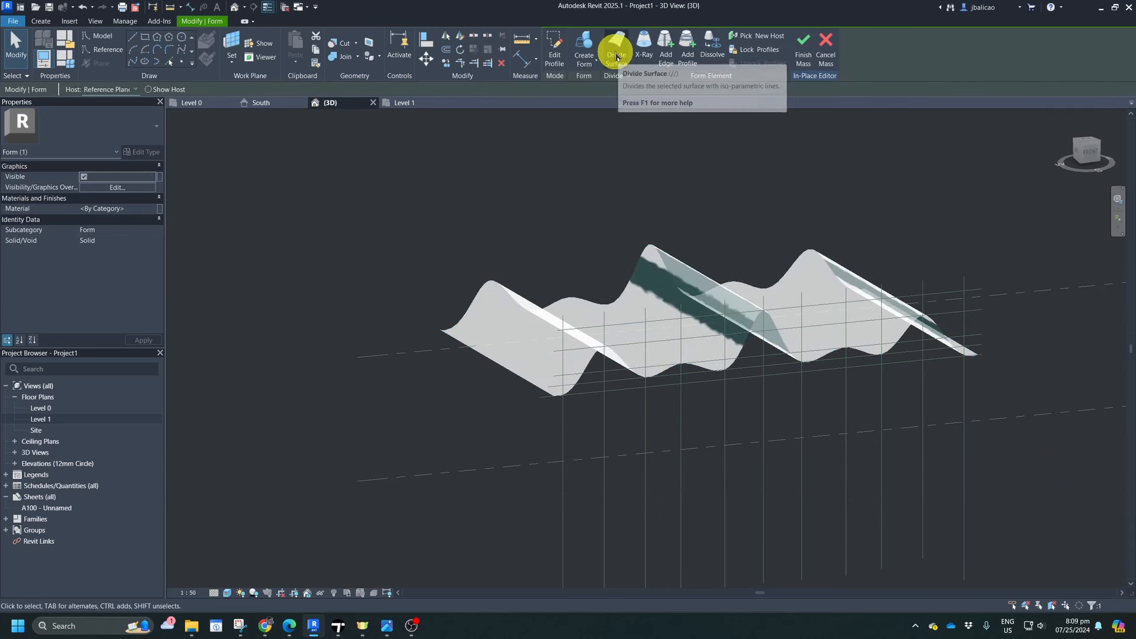
pyautogui.click(616, 57)
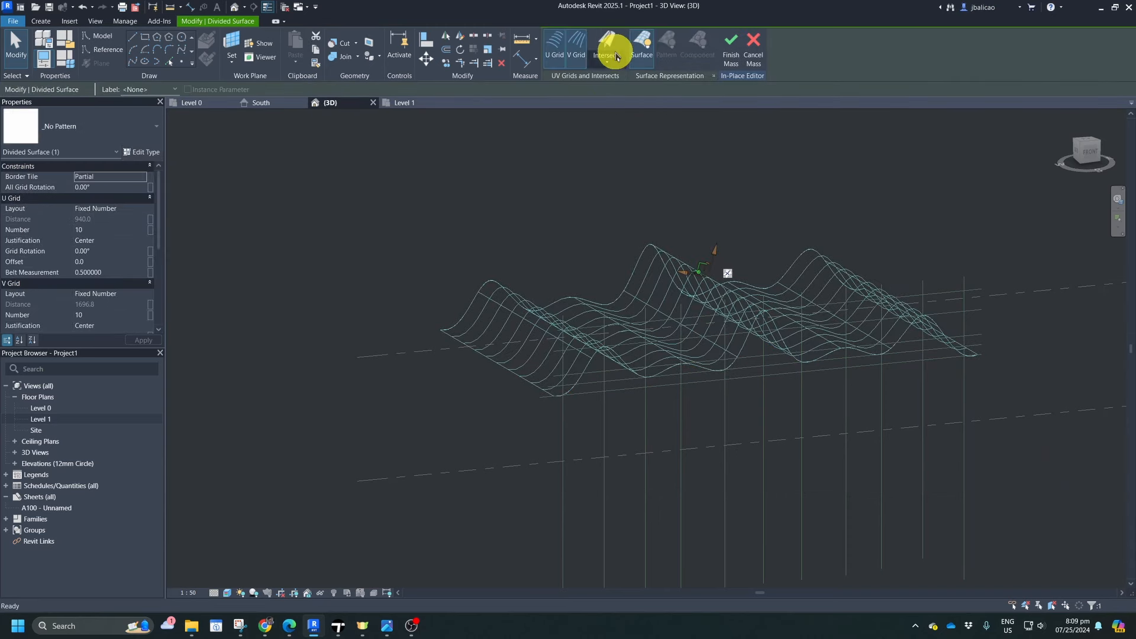
pyautogui.scroll(5, 515, 330)
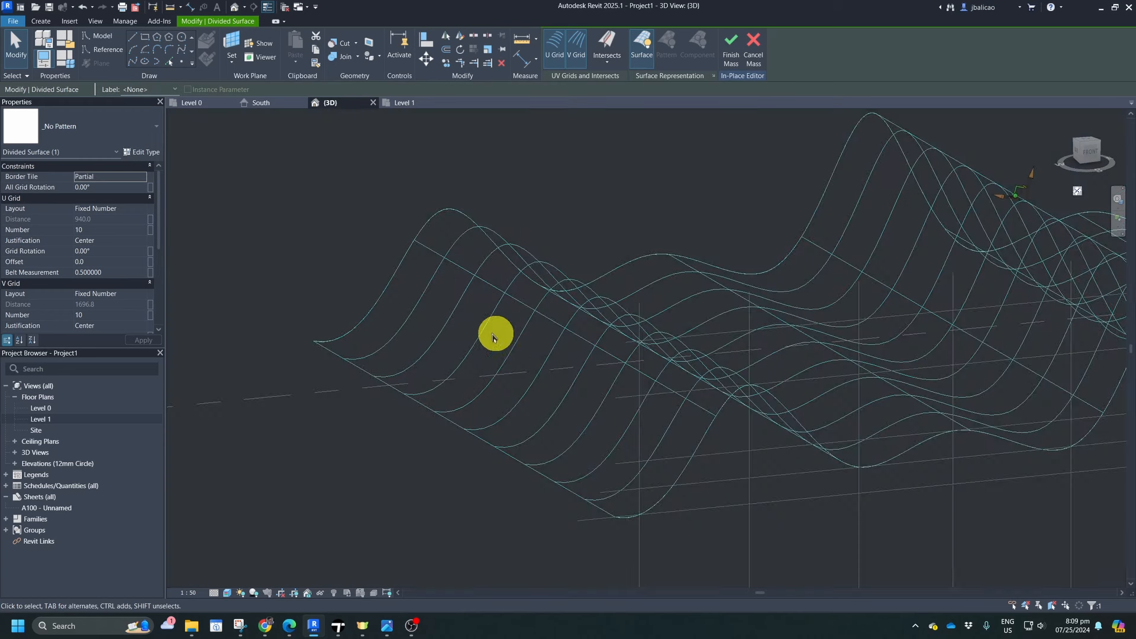
# - Set the U and V grid layouts to Fixed Distance with a distance of 1000 each, and finish the mass
pyautogui.click(141, 212)
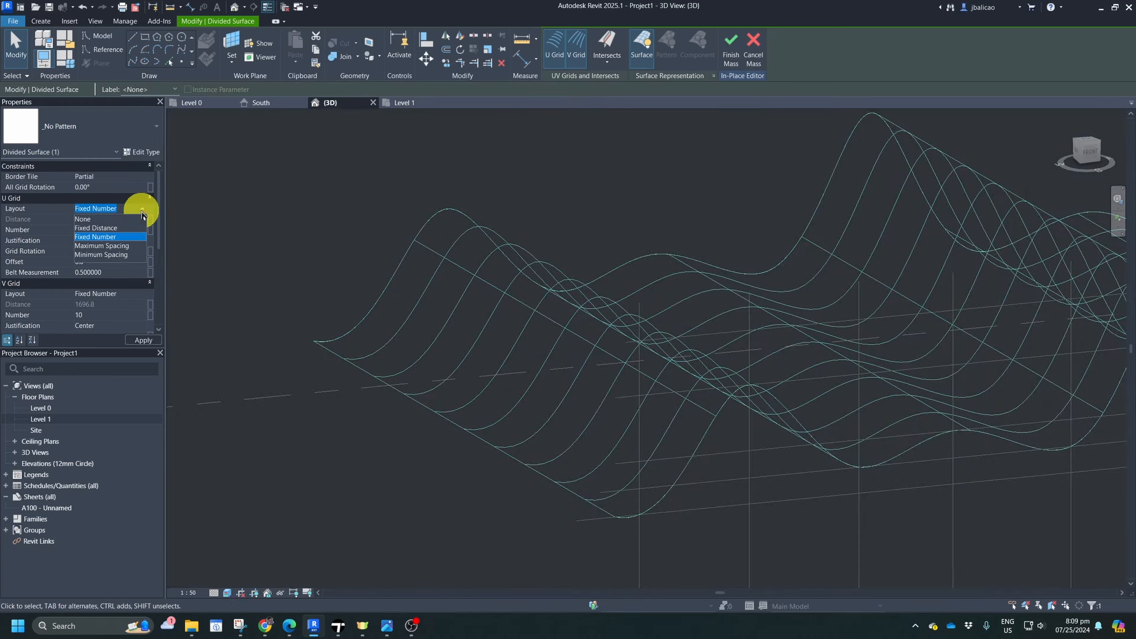
pyautogui.click(121, 228)
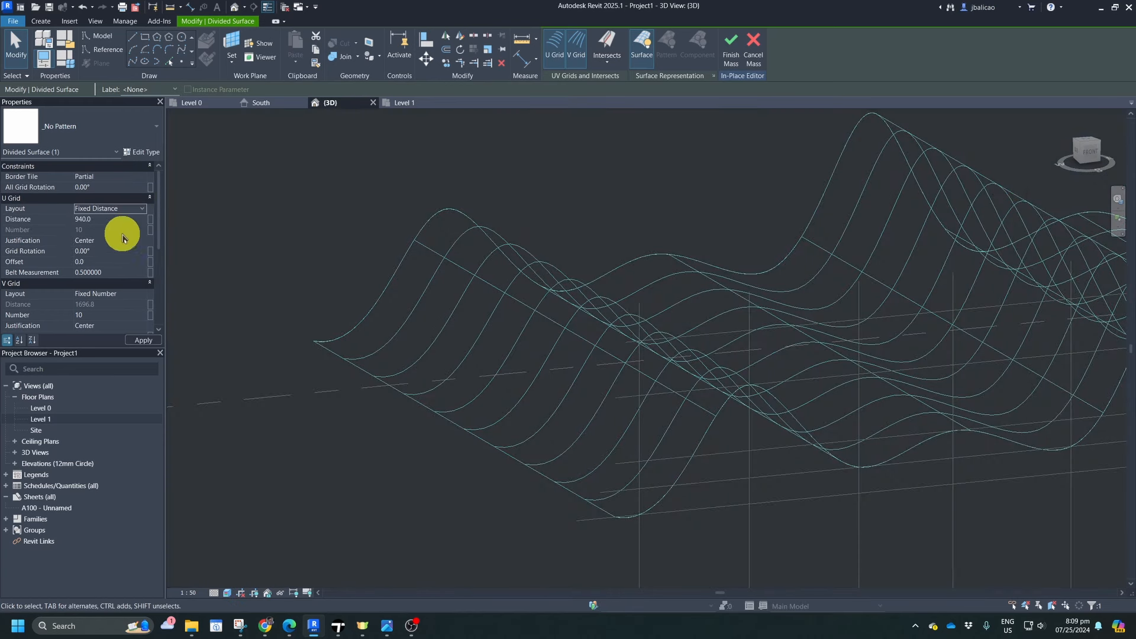
pyautogui.click(142, 295)
pyautogui.click(122, 313)
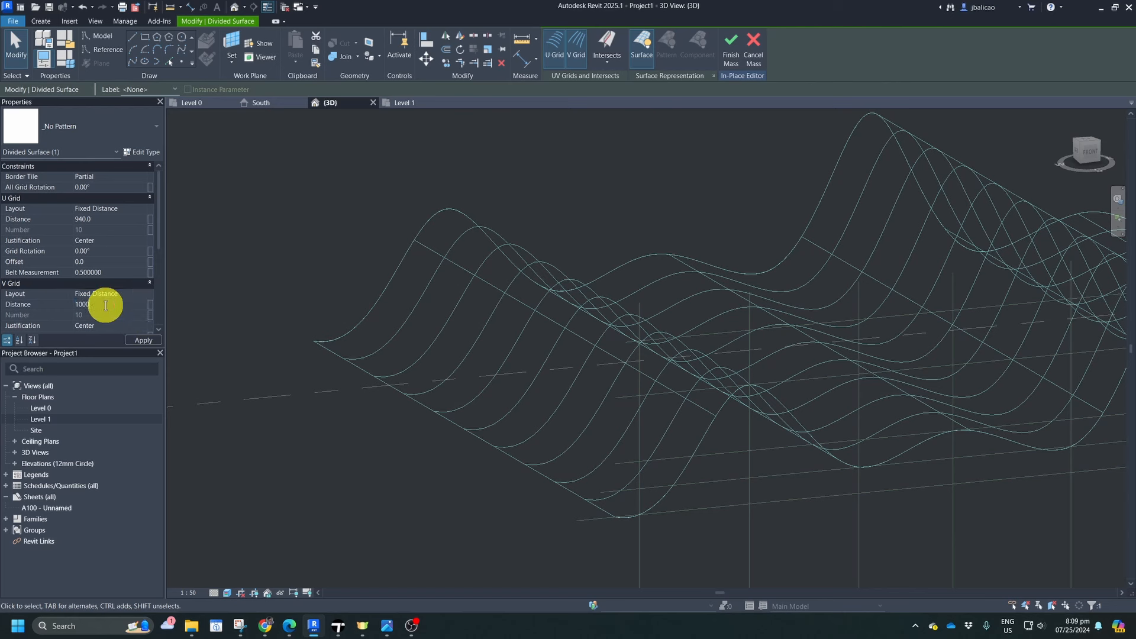
pyautogui.press('Return')
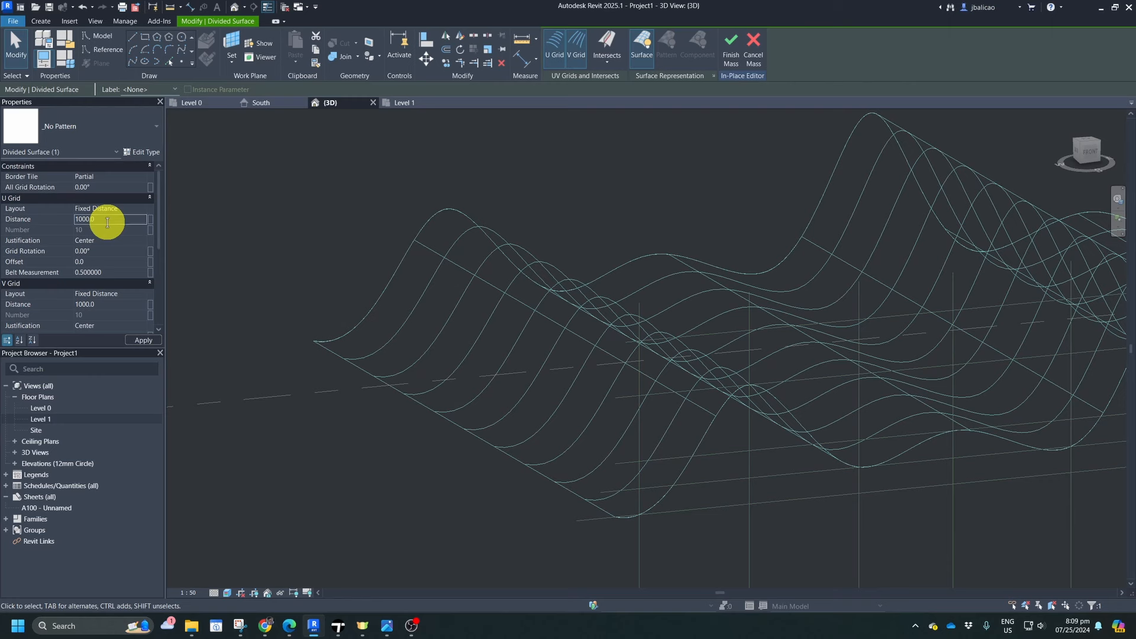
pyautogui.click(145, 342)
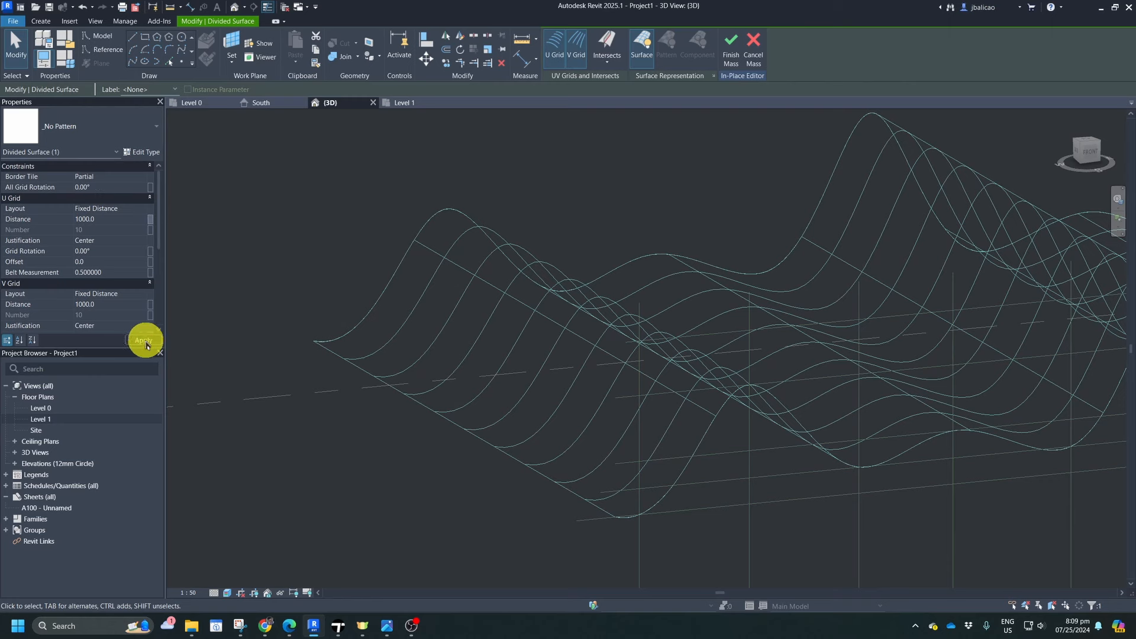
pyautogui.click(679, 355)
pyautogui.click(738, 65)
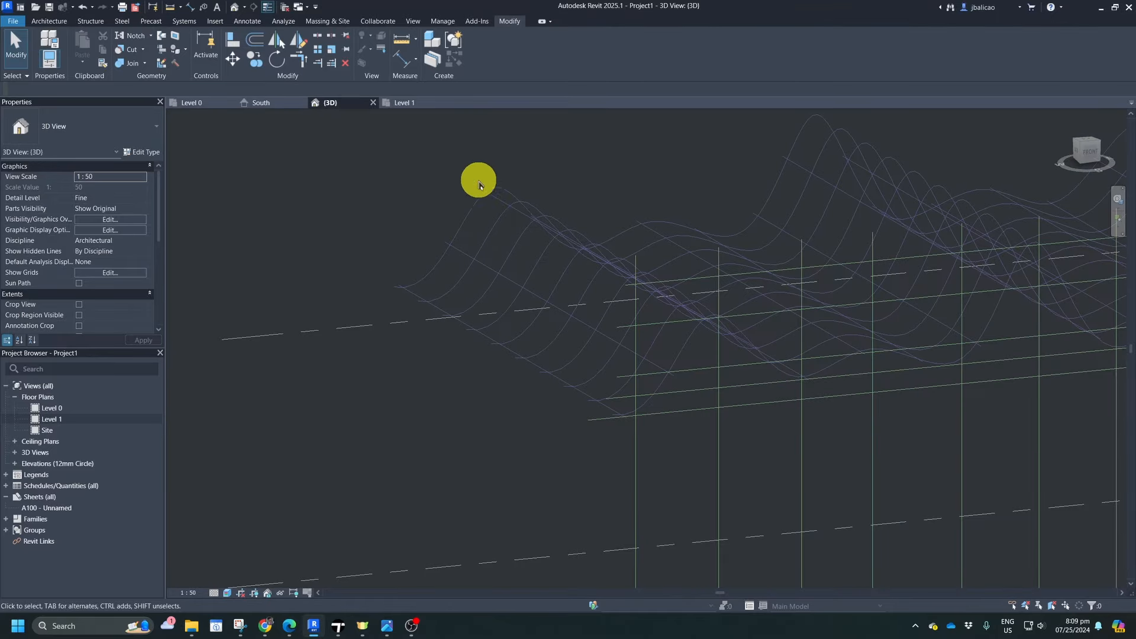
pyautogui.moveTo(472, 214); pyautogui.dragTo(322, 342, button='middle')
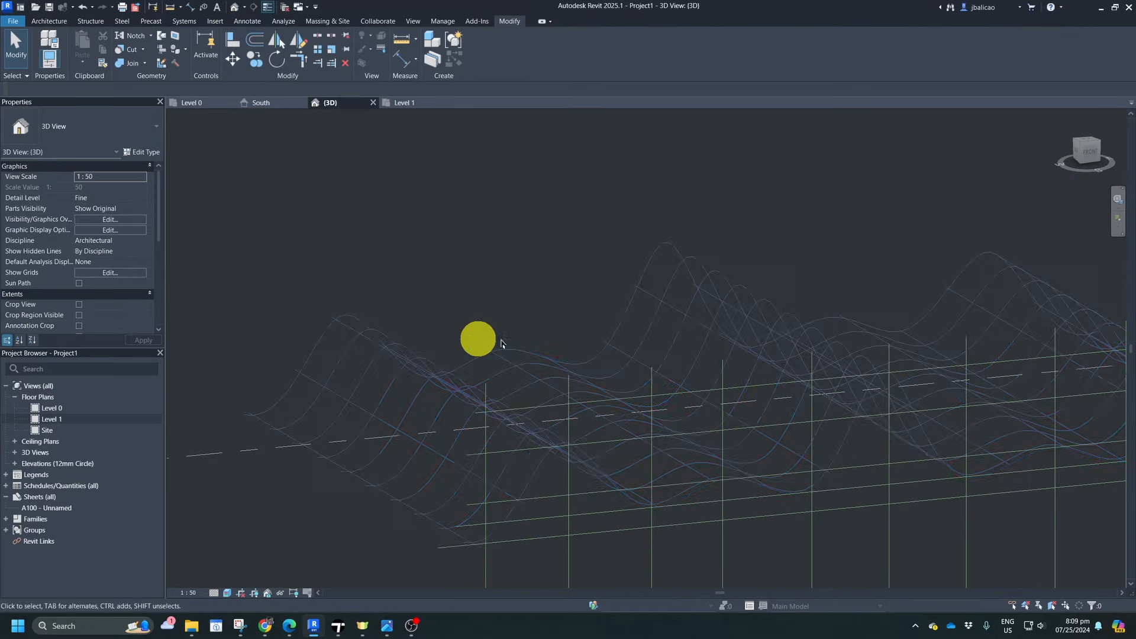
pyautogui.rightClick(510, 273)
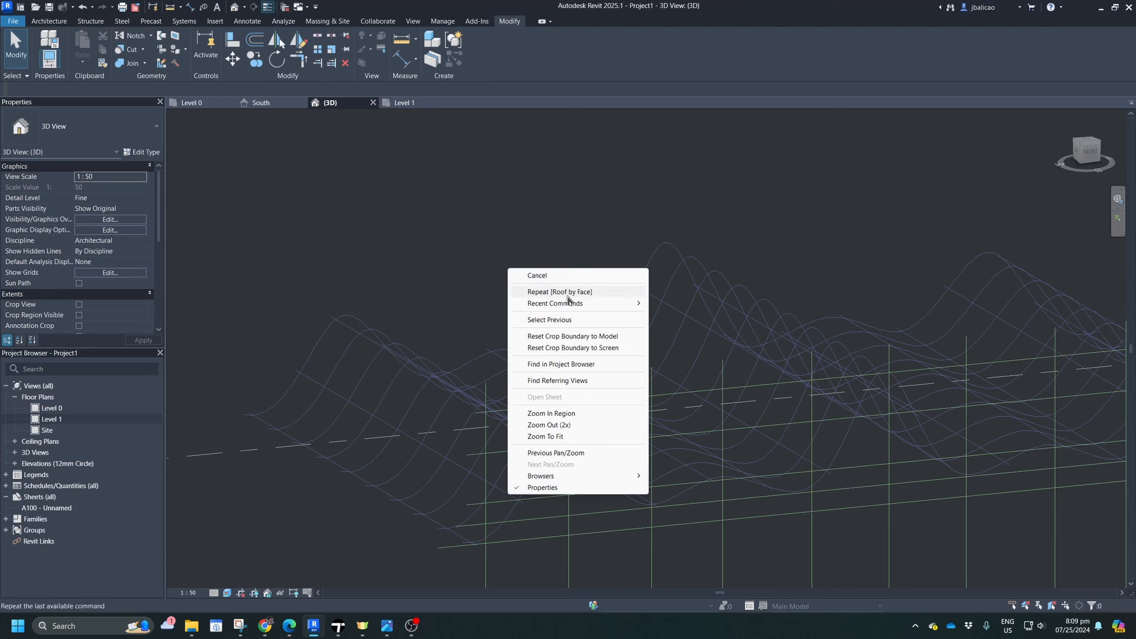
pyautogui.click(482, 208)
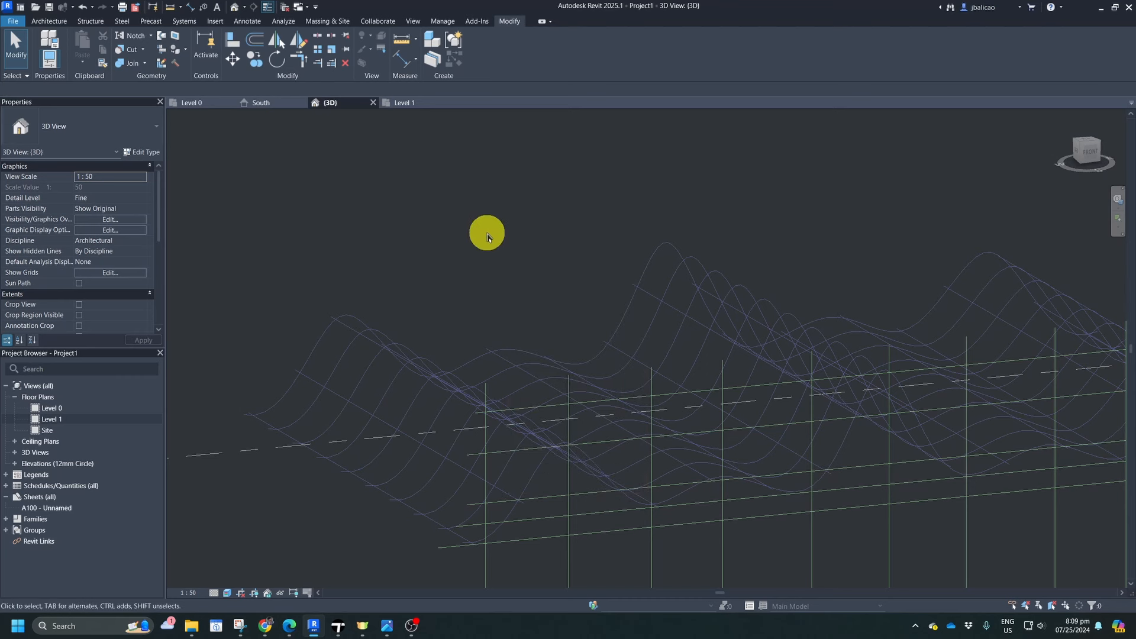
pyautogui.click(281, 594)
pyautogui.click(280, 594)
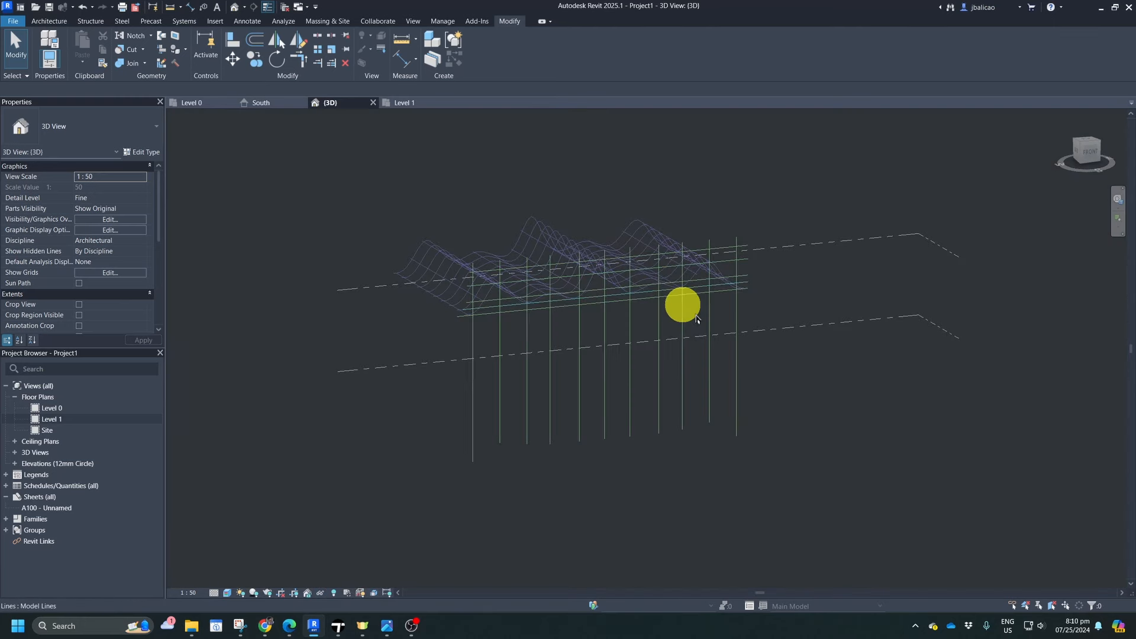
pyautogui.rightClick(415, 343)
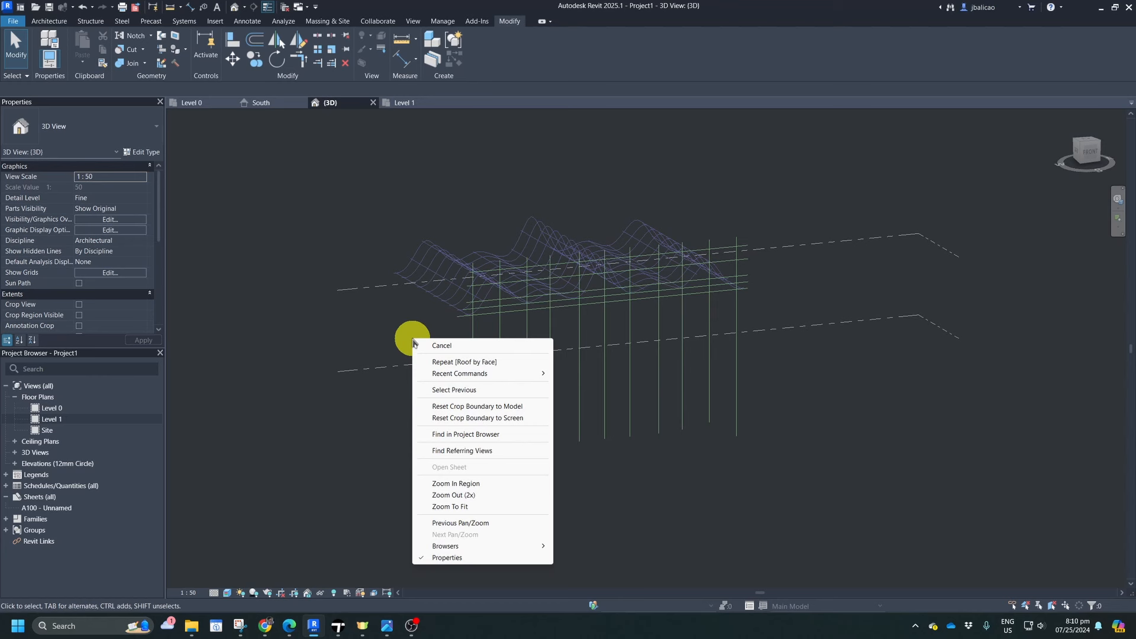
pyautogui.click(416, 345)
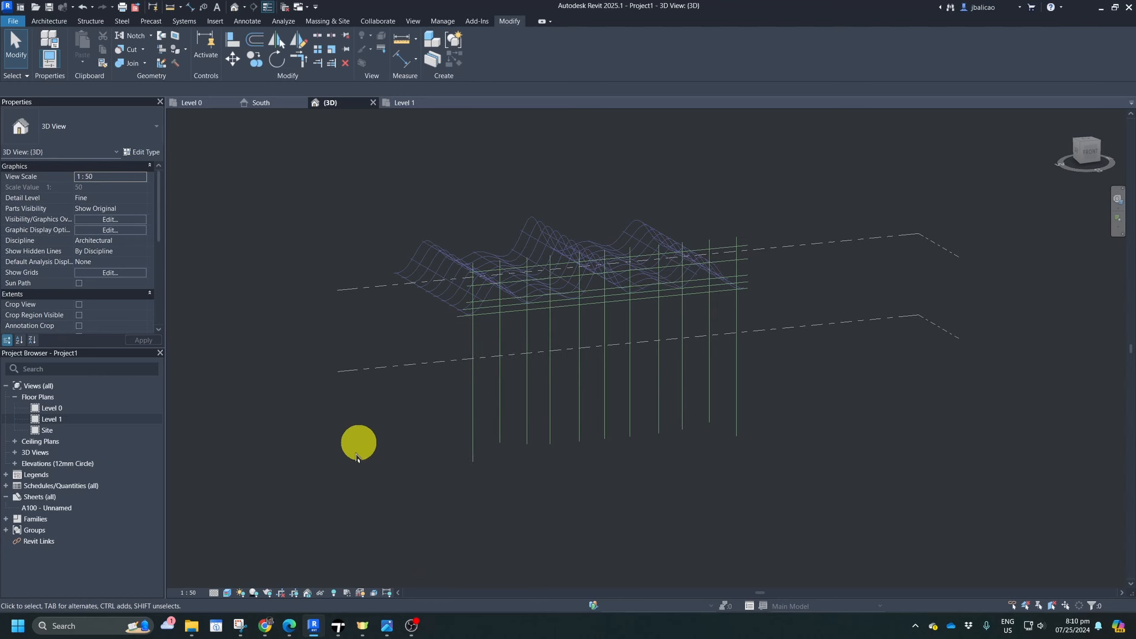
pyautogui.click(347, 594)
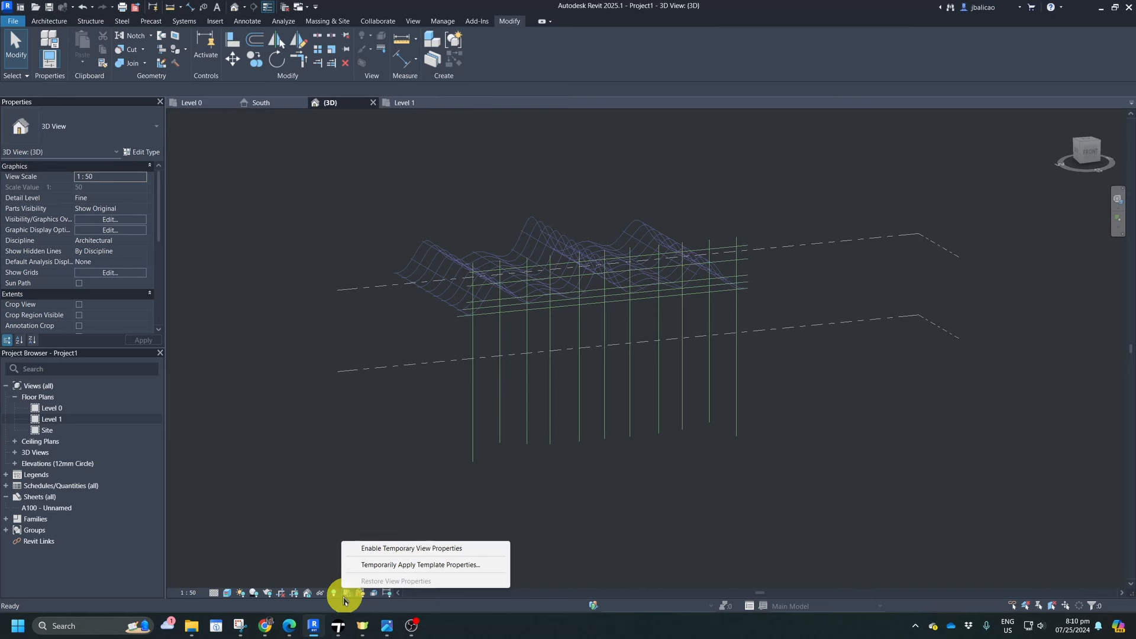
# - Reveal the hidden elements, unhide the wavy roof element in the 3D view, and leave the reveal mode
pyautogui.click(334, 592)
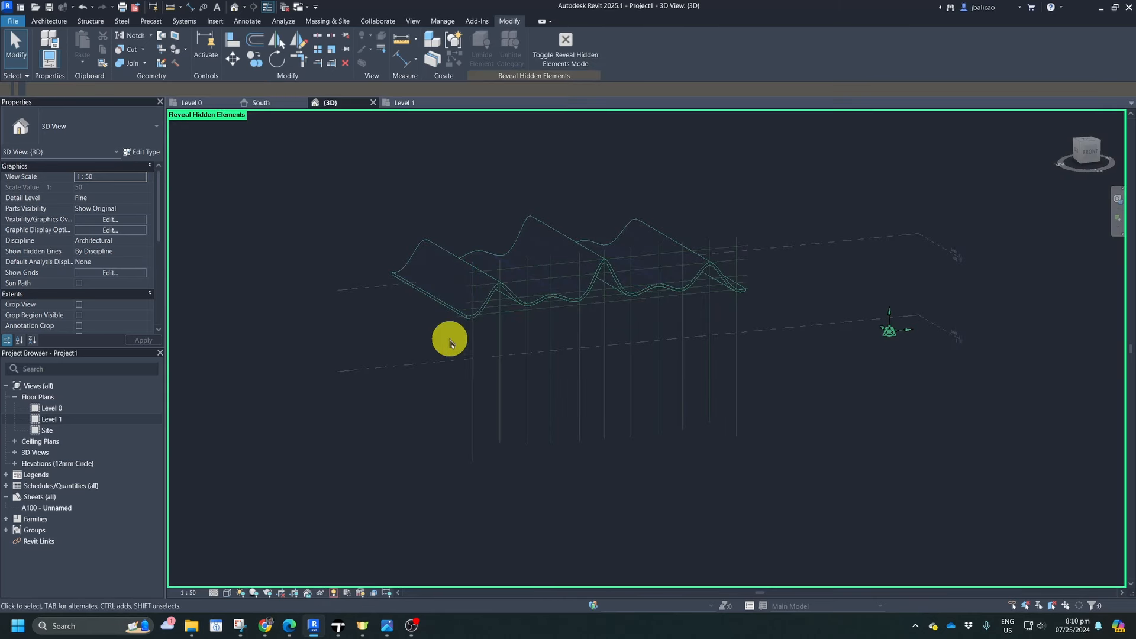
pyautogui.scroll(2, 469, 343)
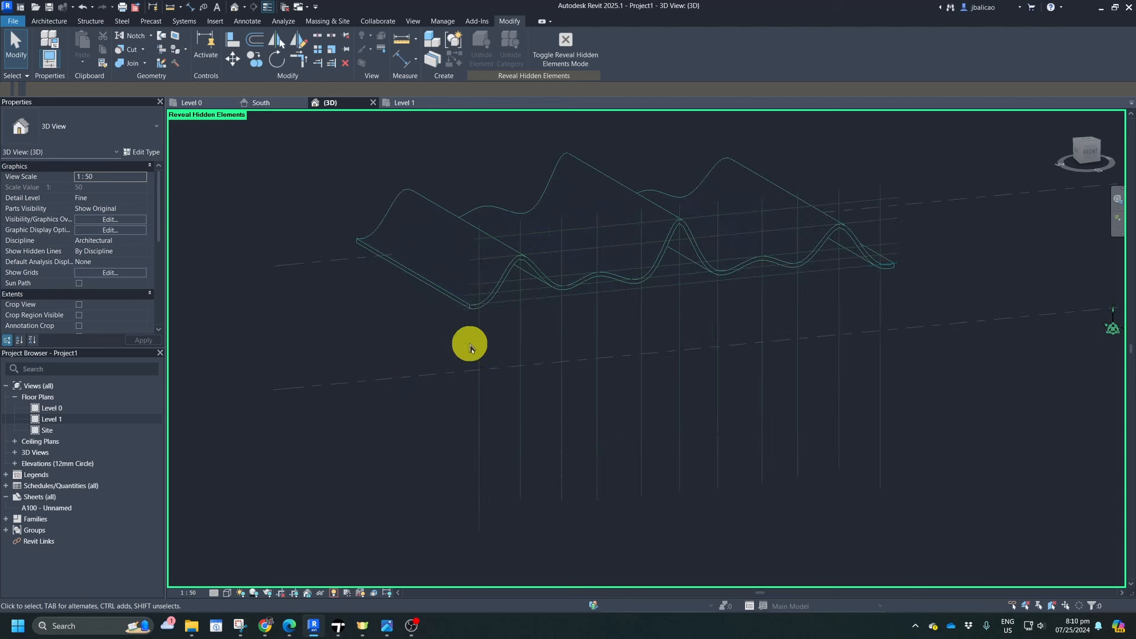
pyautogui.click(489, 304)
pyautogui.rightClick(489, 304)
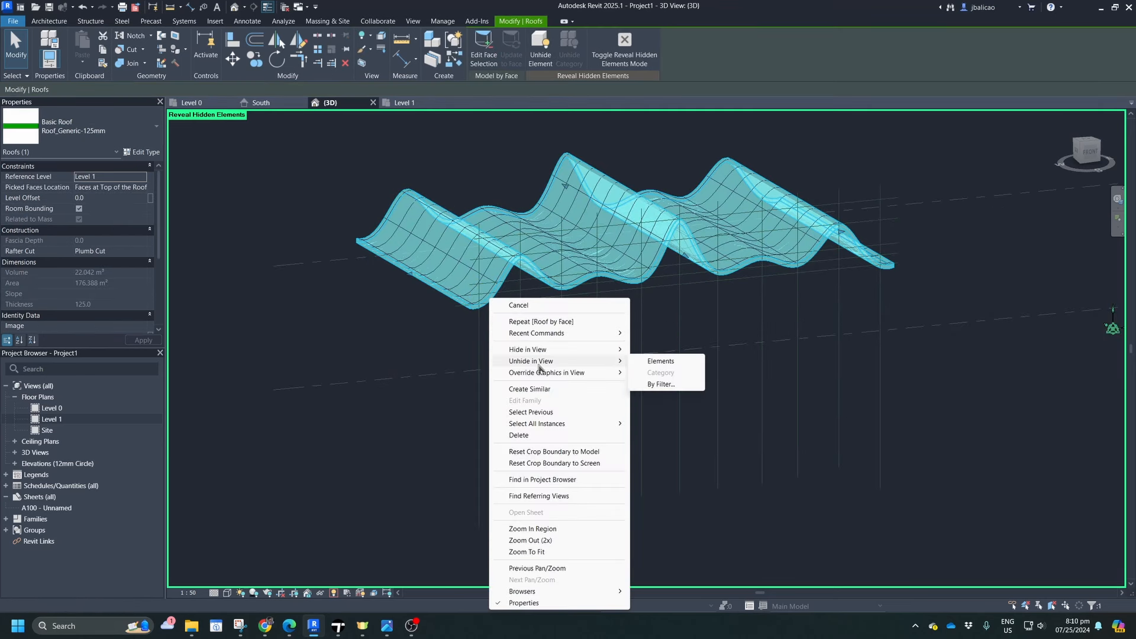
pyautogui.click(659, 360)
pyautogui.click(406, 301)
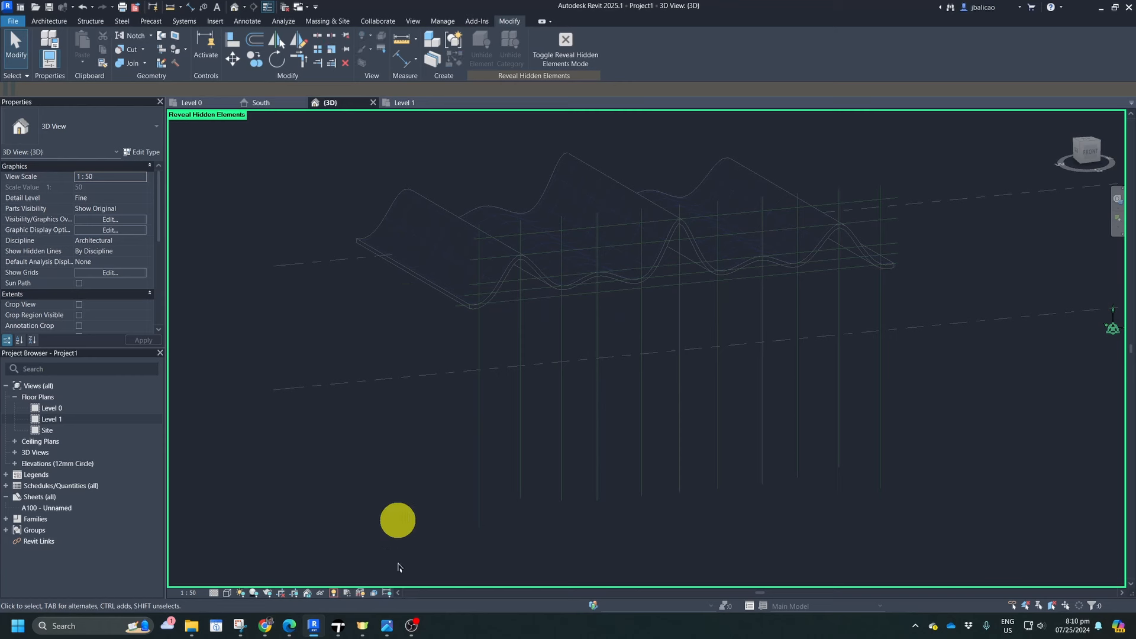
pyautogui.click(335, 596)
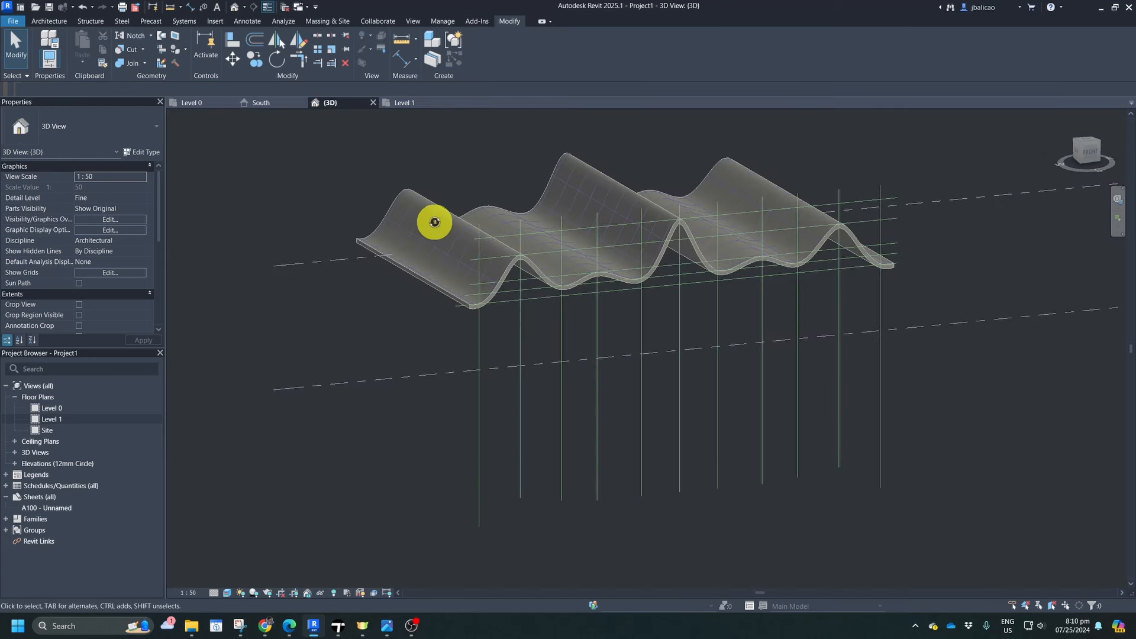
# - Examine how the divided mass surface's grid lines show on the wavy roof in the 3D view, near its crests and valleys
pyautogui.scroll(5, 456, 261)
pyautogui.moveTo(536, 284); pyautogui.dragTo(429, 367, button='middle')
pyautogui.scroll(-3, 398, 357)
pyautogui.scroll(1, 427, 366)
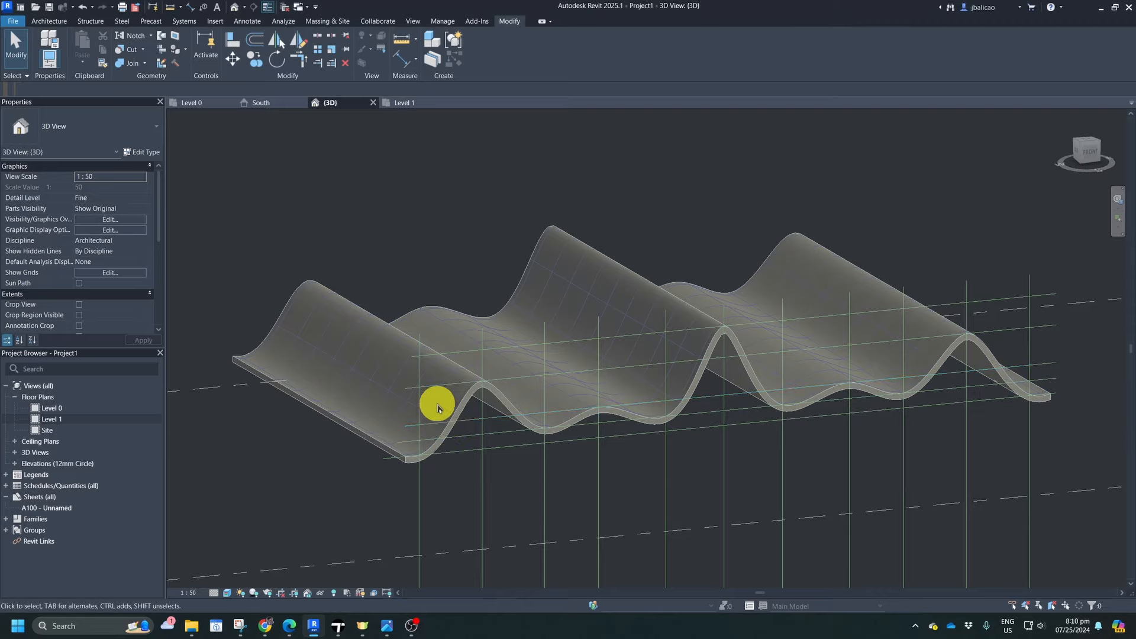
pyautogui.scroll(3, 437, 409)
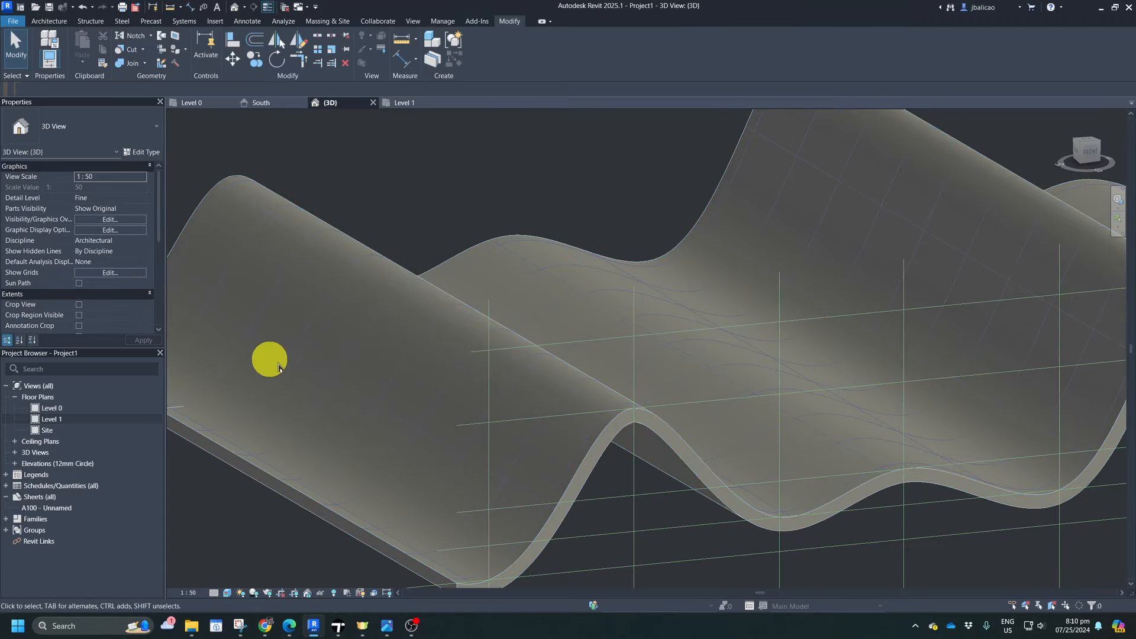
pyautogui.scroll(-1, 324, 407)
pyautogui.scroll(-2, 341, 395)
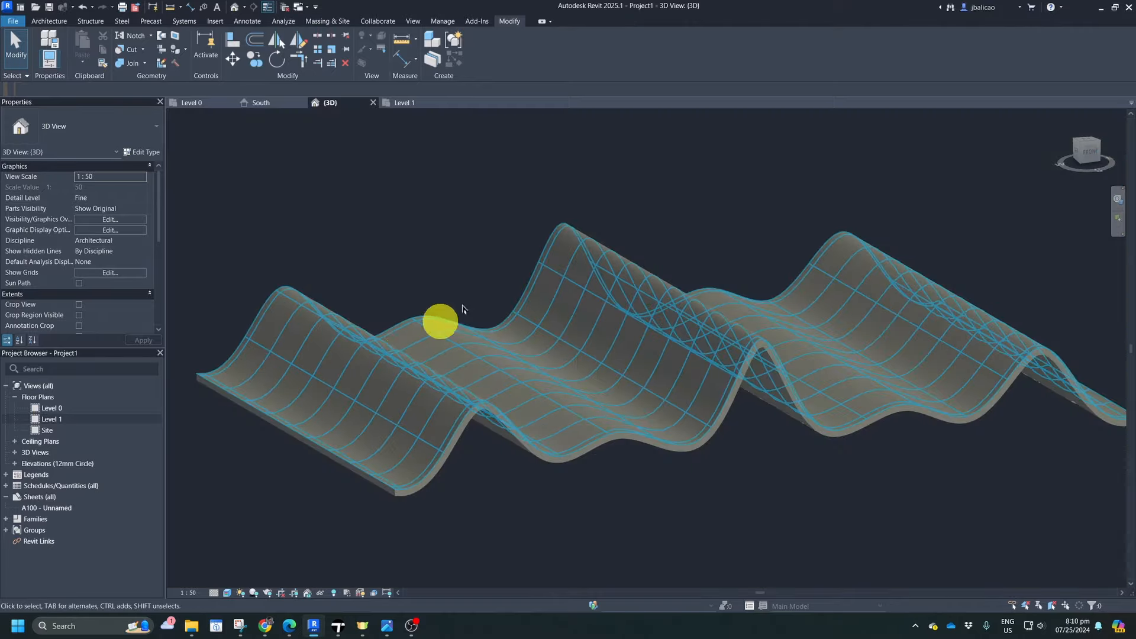
pyautogui.moveTo(440, 237); pyautogui.dragTo(452, 225, button='middle')
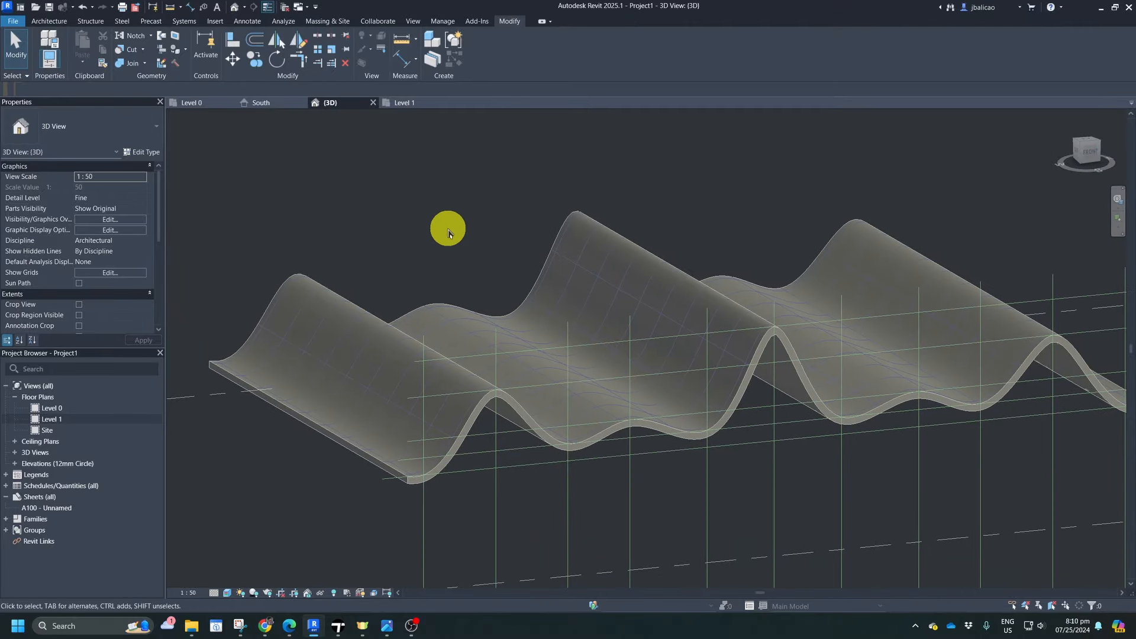
pyautogui.scroll(-3, 448, 233)
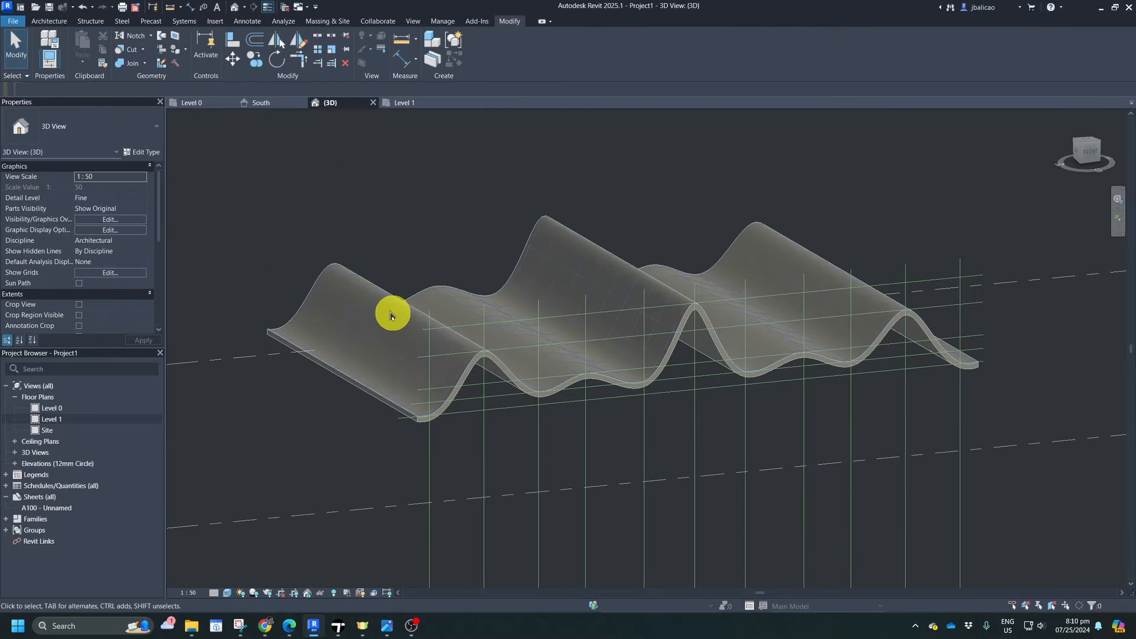
pyautogui.moveTo(354, 283); pyautogui.dragTo(353, 297, button='middle')
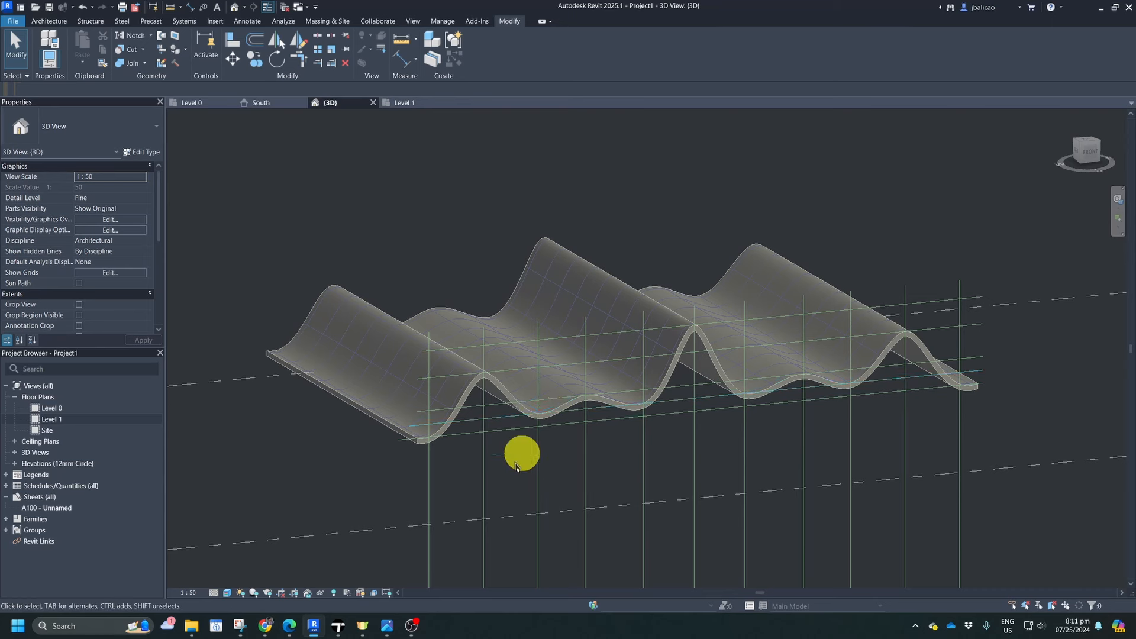
# - Locate the Open in Twinmotion option for the 3D view, and switch to the Twinmotion project containing the wavy roof
pyautogui.click(328, 23)
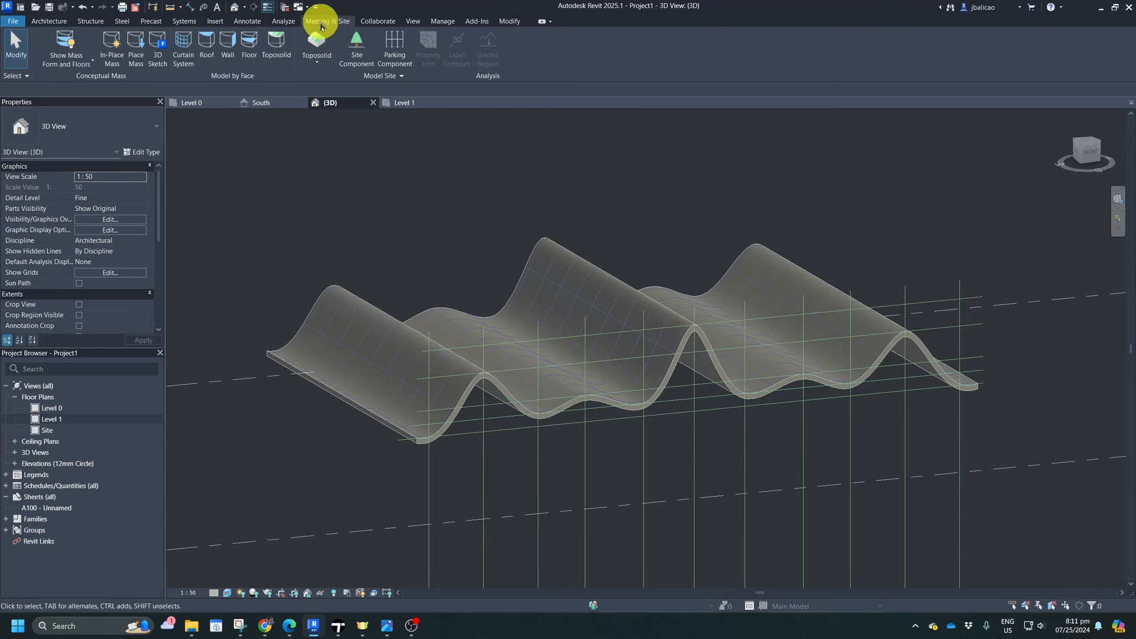
pyautogui.click(413, 21)
pyautogui.click(343, 63)
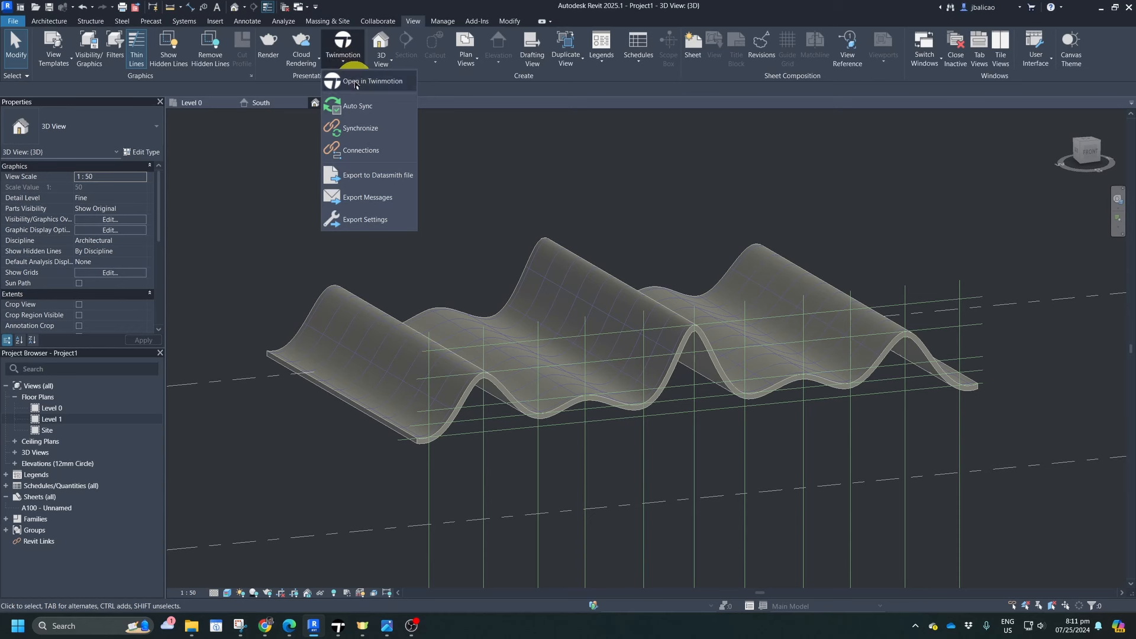
pyautogui.click(354, 84)
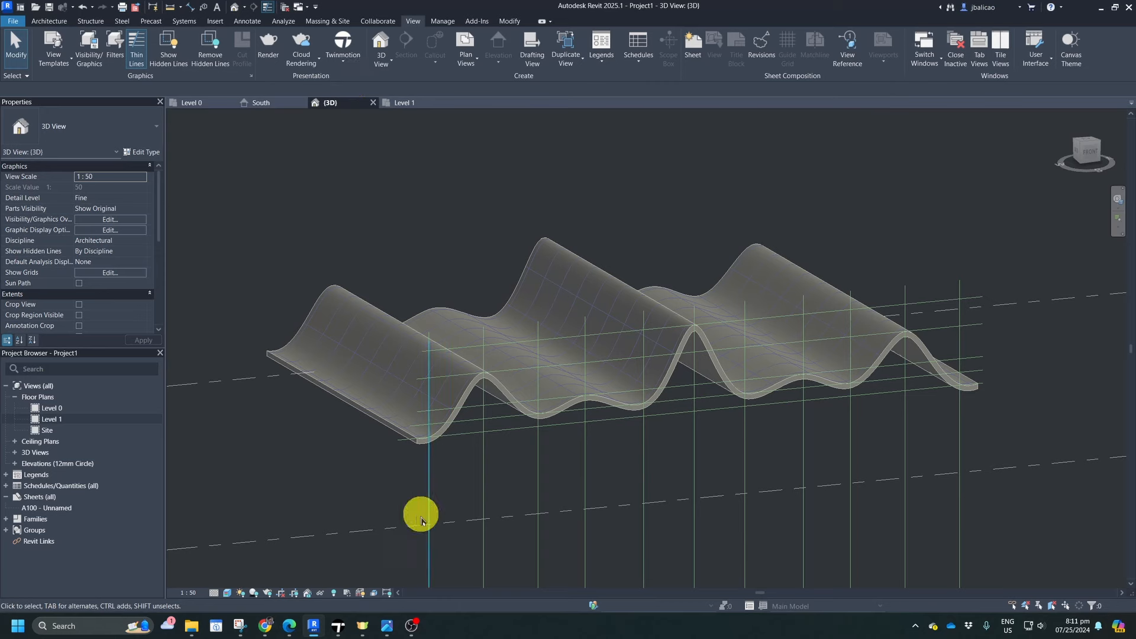
pyautogui.moveTo(341, 633)
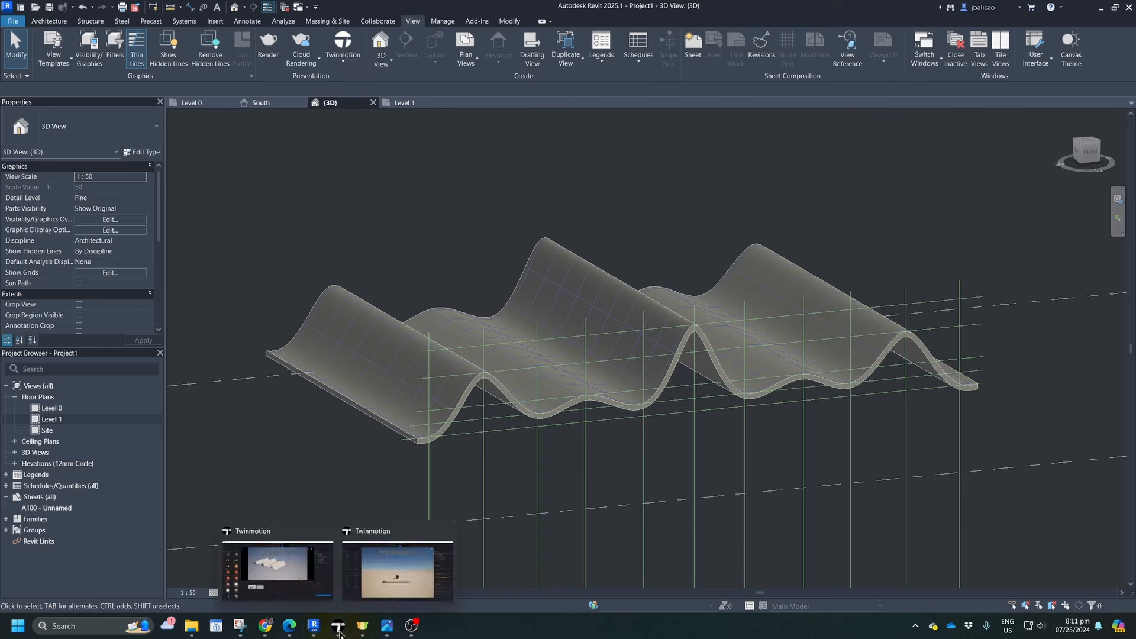
pyautogui.click(312, 560)
# - Examine the wavy roof from different angles and distances in the Twinmotion image scene
pyautogui.moveTo(407, 223); pyautogui.dragTo(829, 267, button='middle')
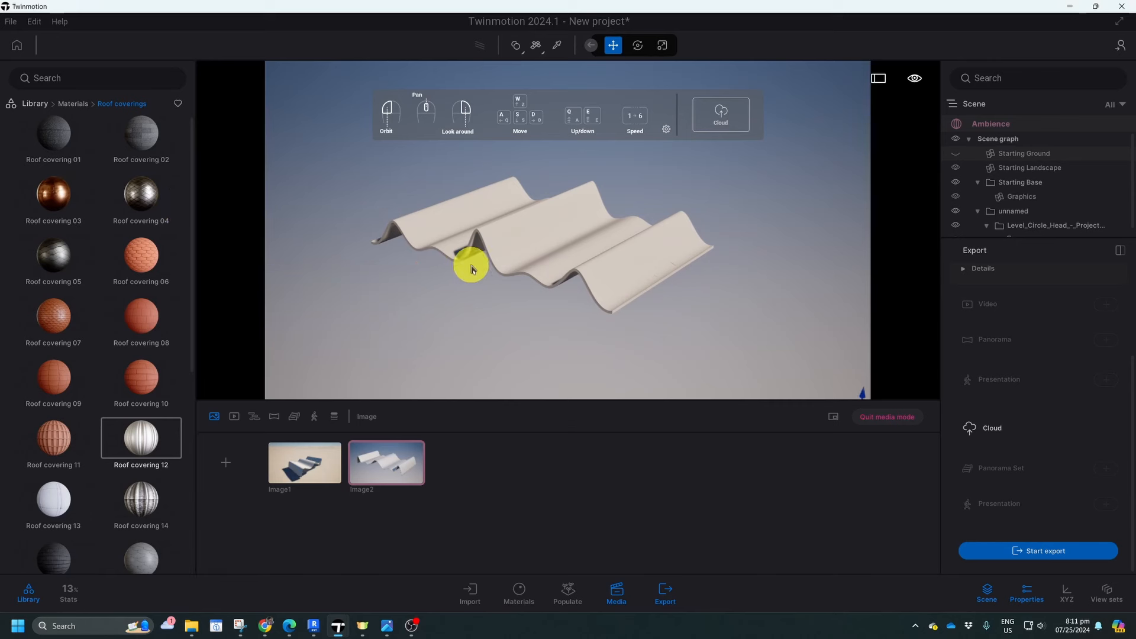
pyautogui.scroll(5, 464, 257)
pyautogui.scroll(-3, 448, 267)
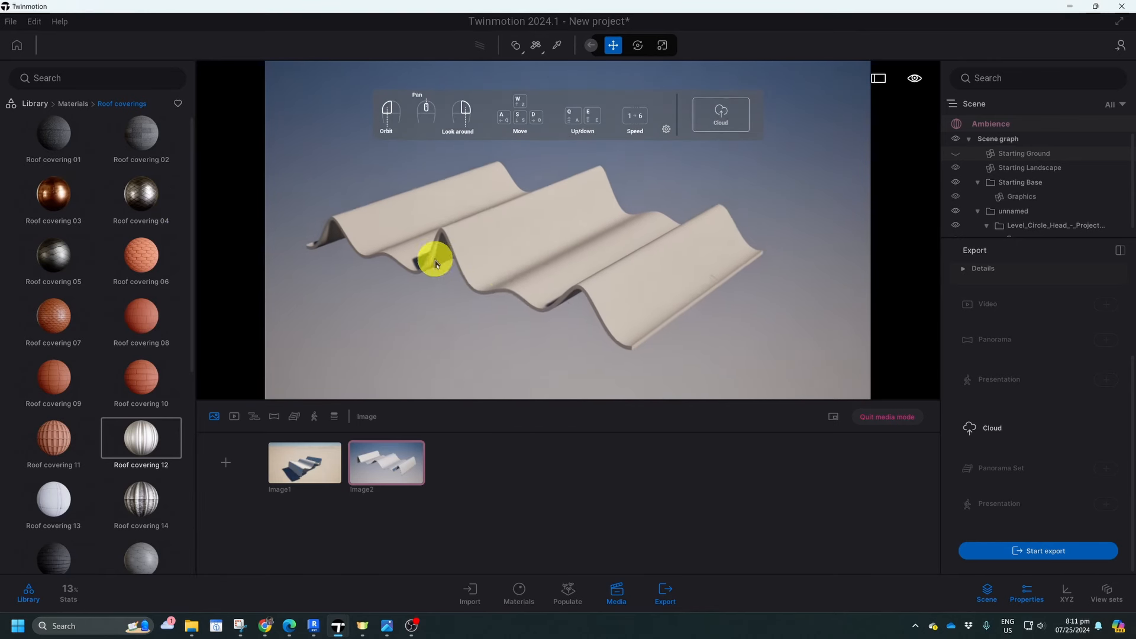
pyautogui.moveTo(436, 259); pyautogui.dragTo(562, 263, button='middle')
pyautogui.scroll(3, 528, 230)
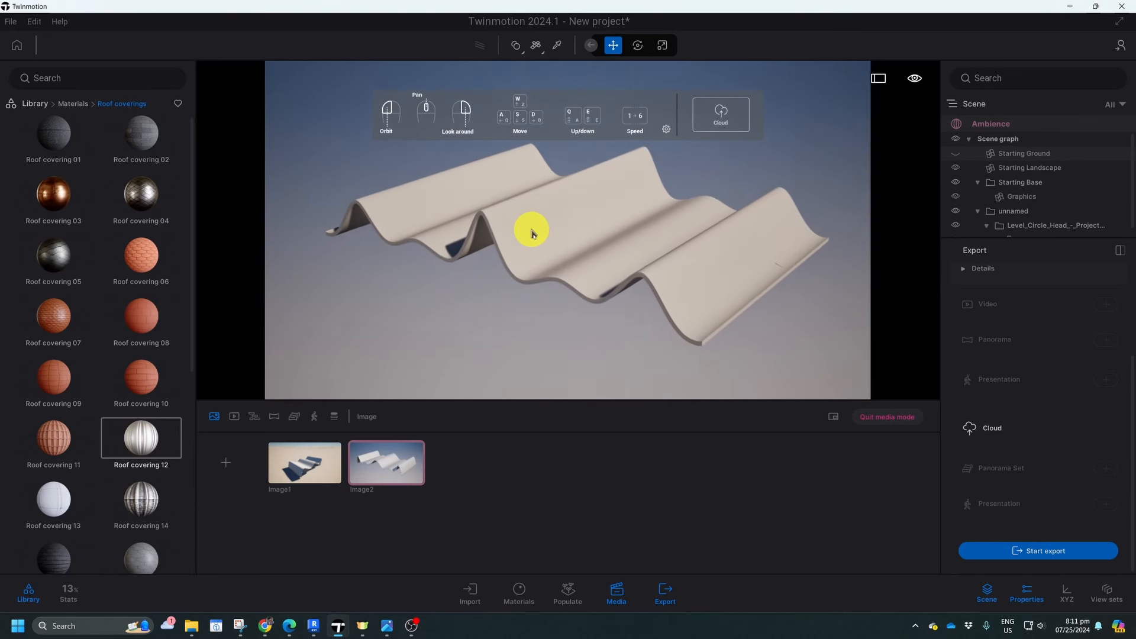